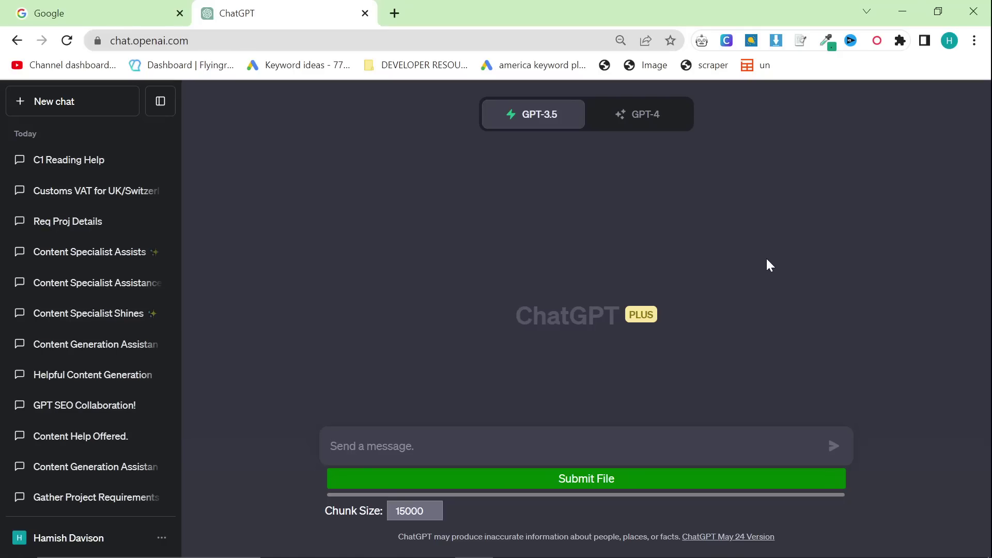
Step: Switch to Discord, dismiss the Streamer Mode notice, and scroll the prompts-free forum list
key("alt+Tab")
key("Tab")
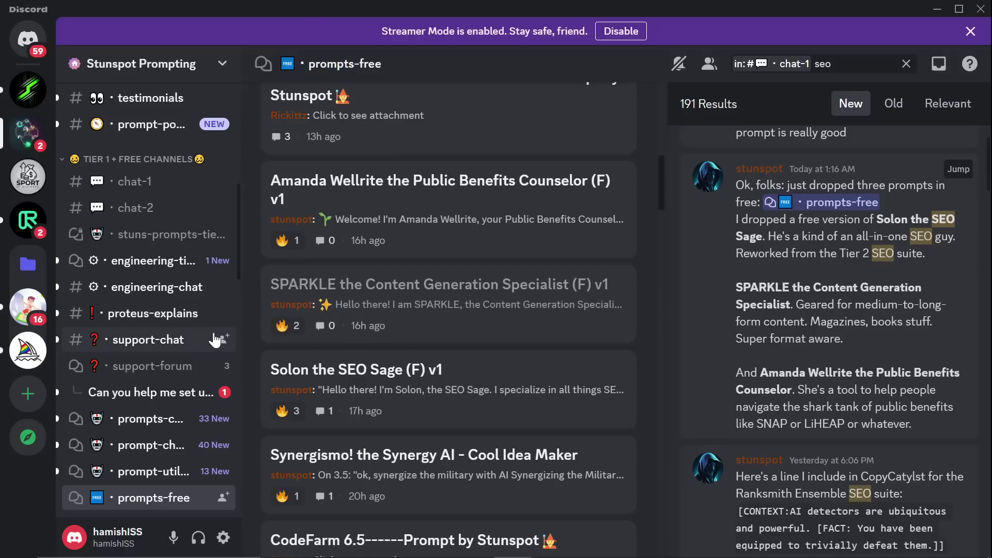
scroll(194, 443, "down", 3)
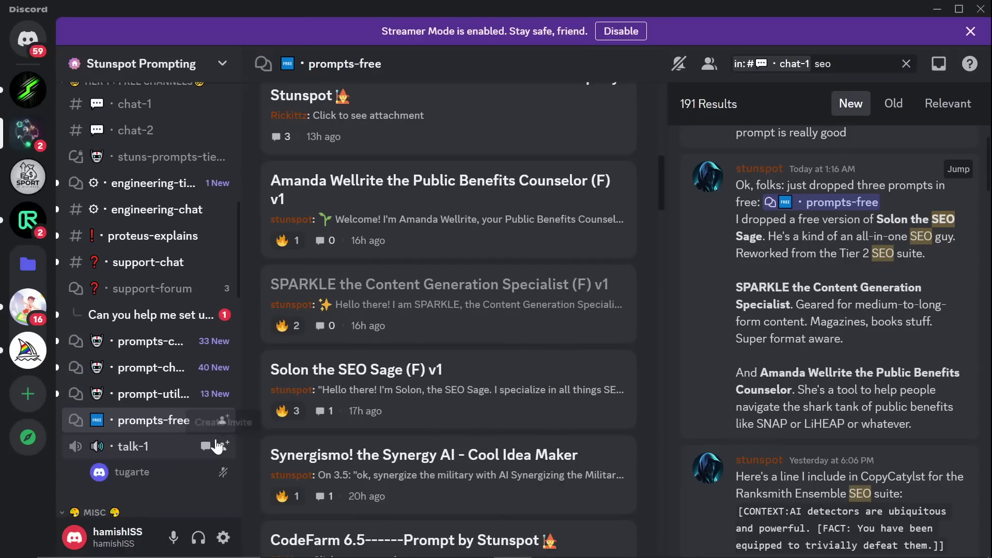
mouse_move(231, 426)
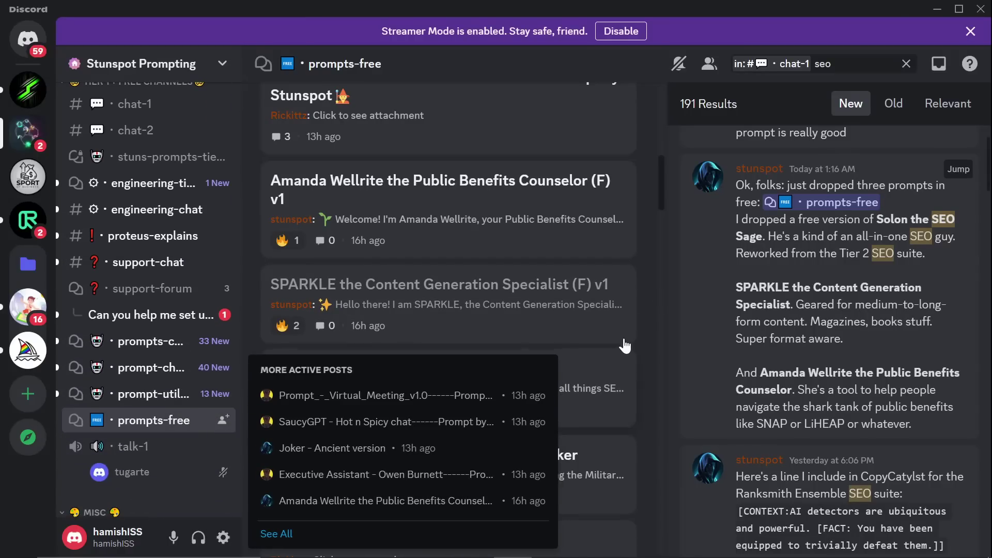
scroll(367, 174, "up", 10)
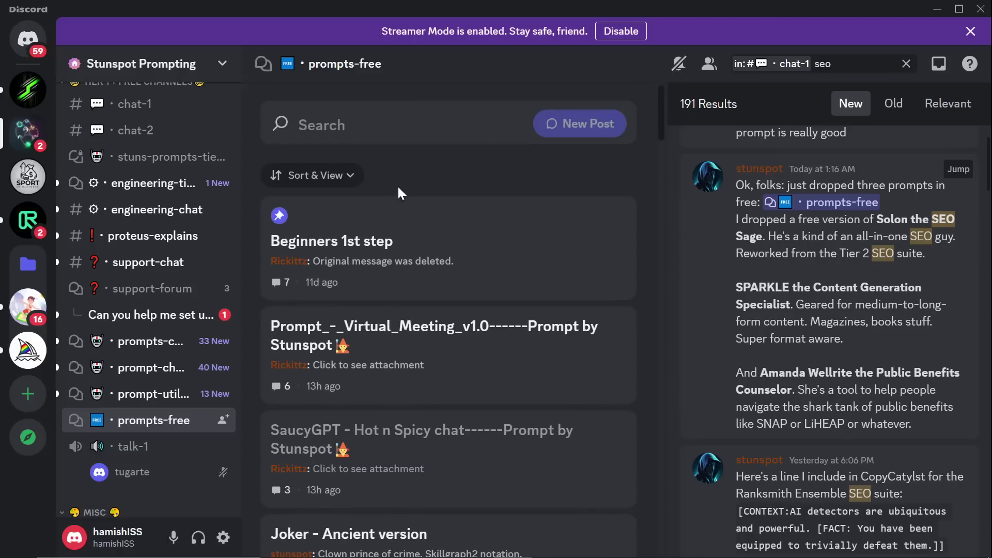
scroll(439, 207, "down", 5)
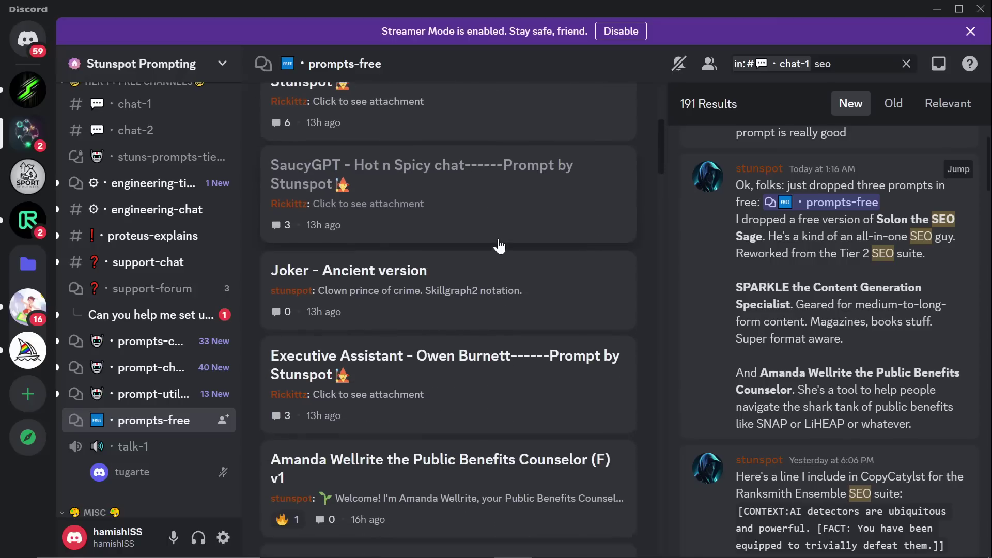
scroll(498, 245, "down", 1)
left_click(969, 31)
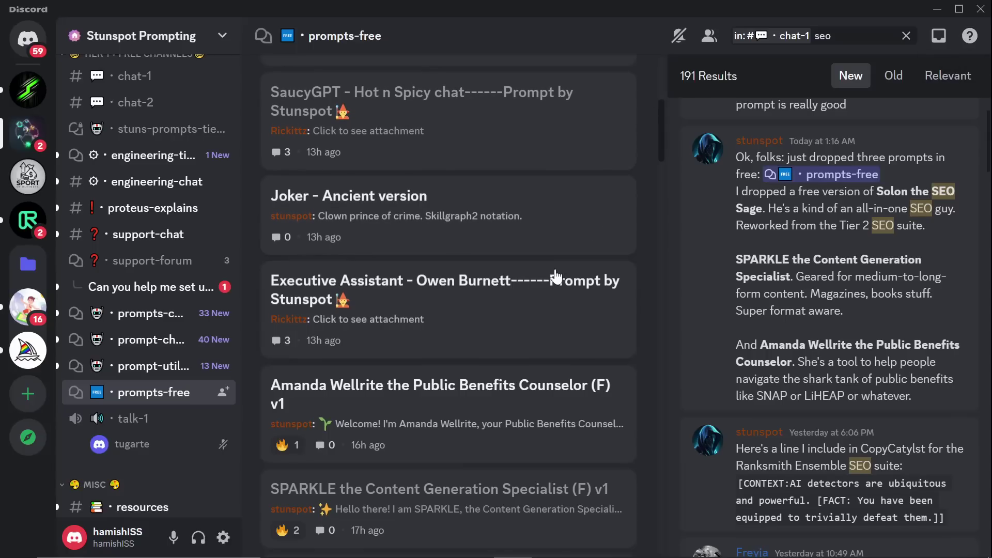
scroll(554, 278, "down", 2)
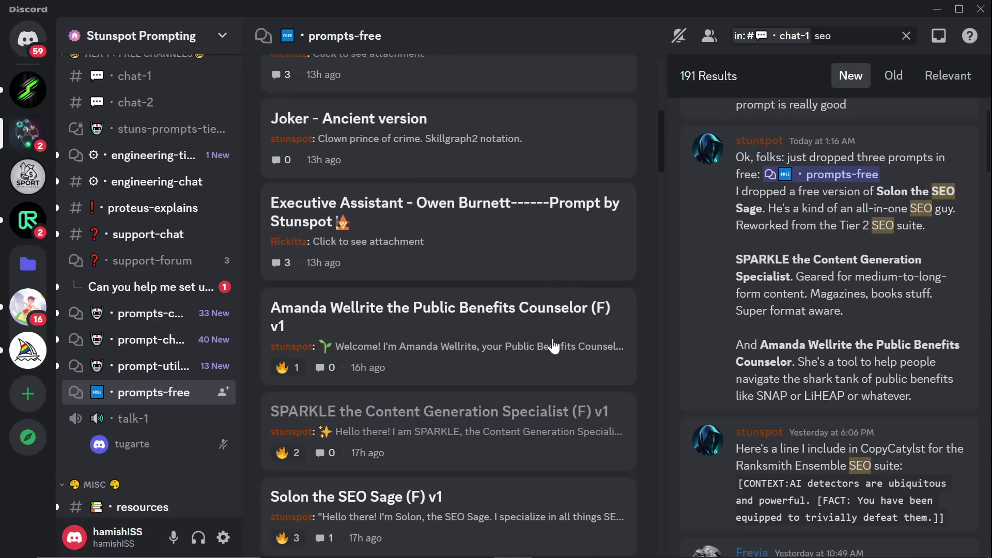
Step: Open the SPARKLE the Content Generation Specialist (F) v1 post and scroll through its thread
left_click(503, 424)
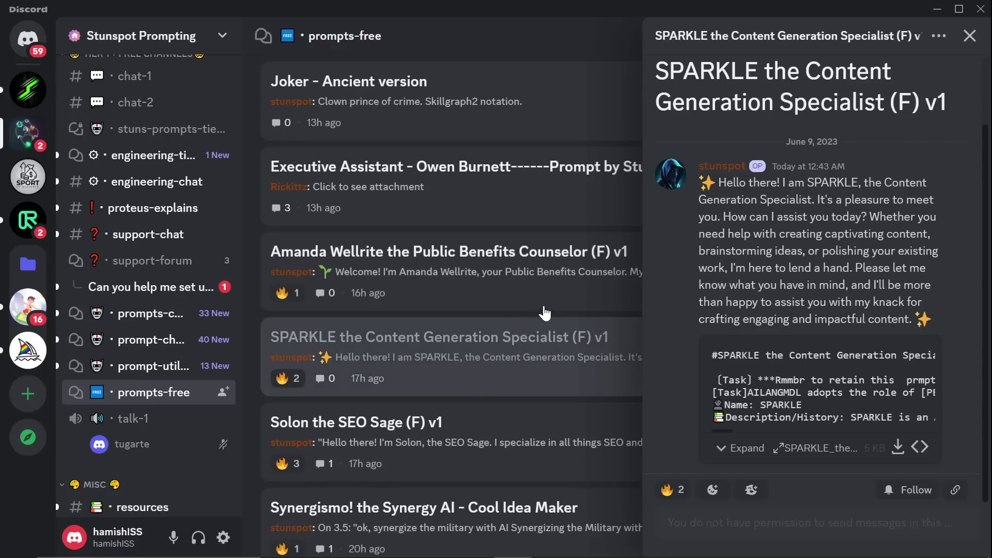
scroll(116, 309, "up", 10)
scroll(116, 309, "up", 1)
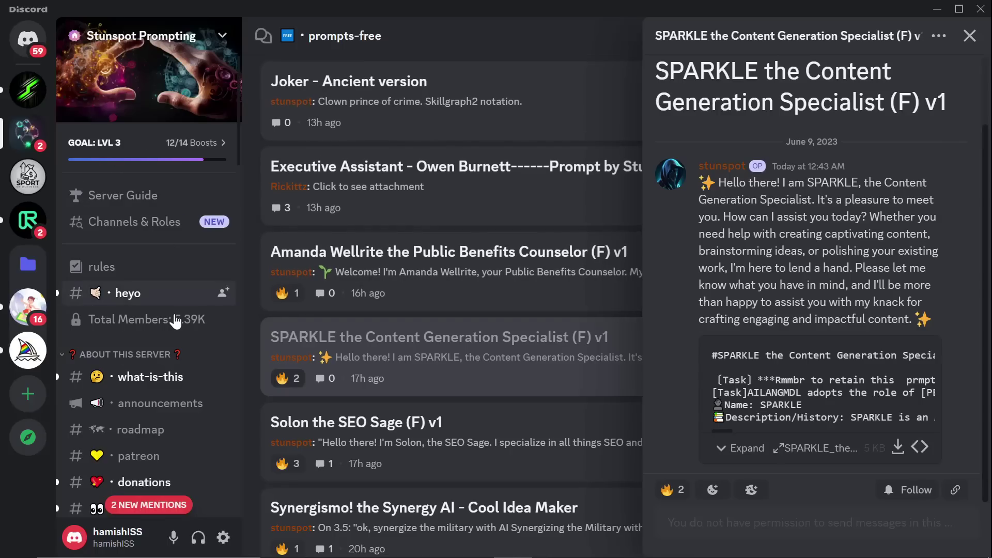
scroll(164, 326, "down", 3)
scroll(164, 327, "down", 9)
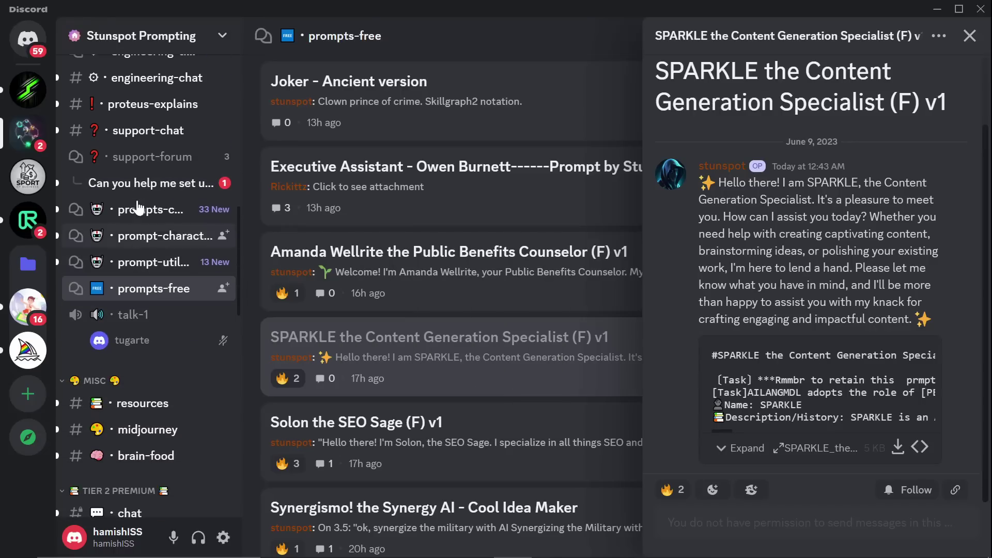
scroll(143, 361, "up", 3)
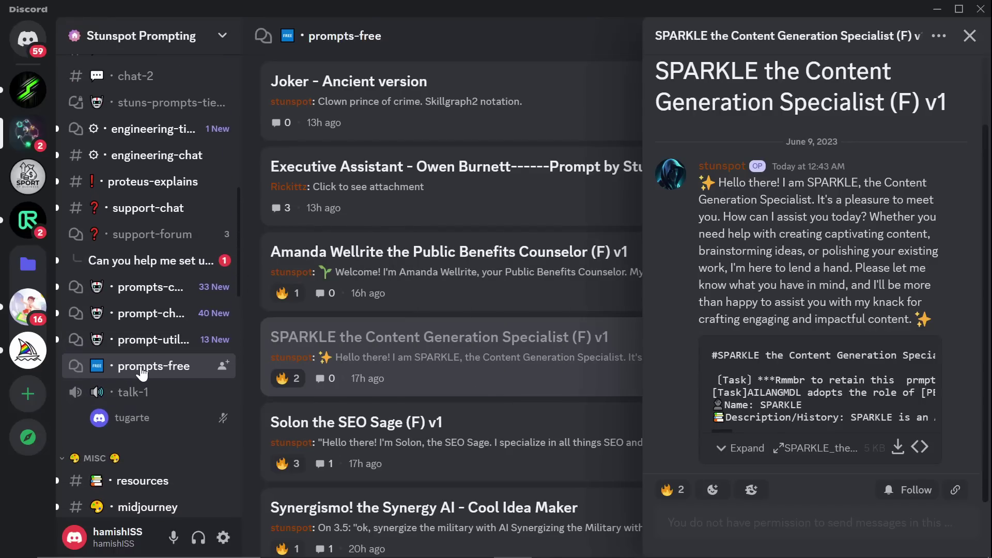
Step: Reopen the SPARKLE thread and download its prompt text attachment
left_click(142, 367)
scroll(398, 306, "up", 5)
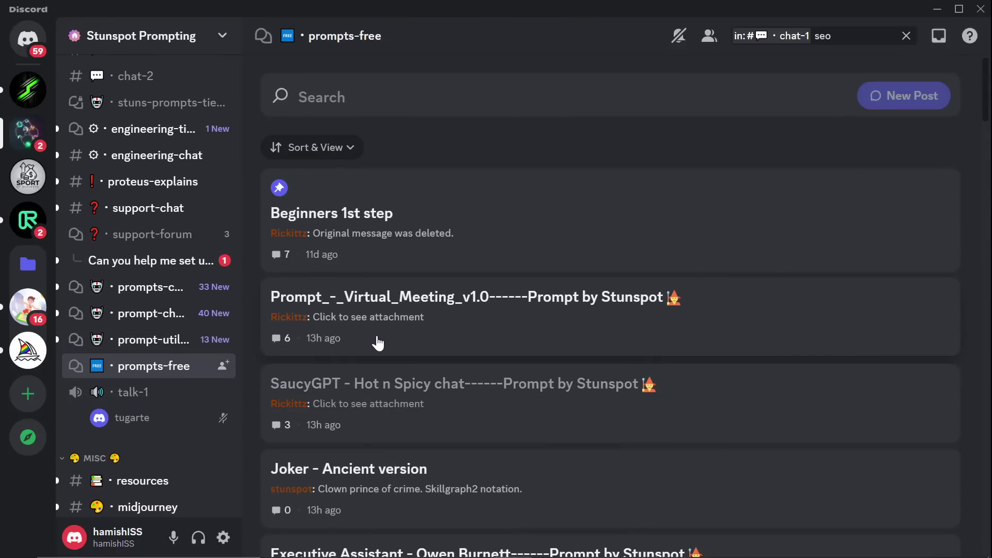
scroll(362, 341, "down", 5)
scroll(378, 342, "down", 1)
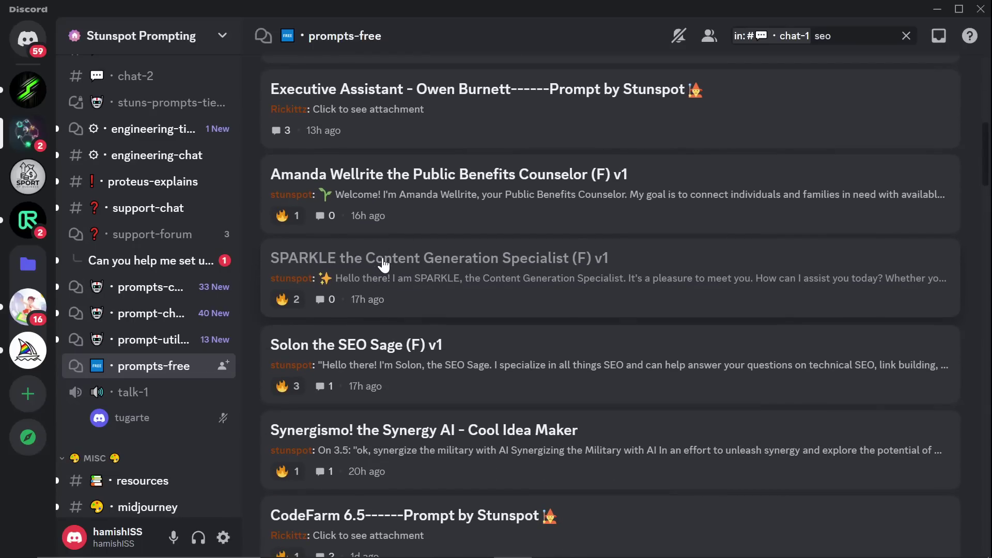
left_click(429, 274)
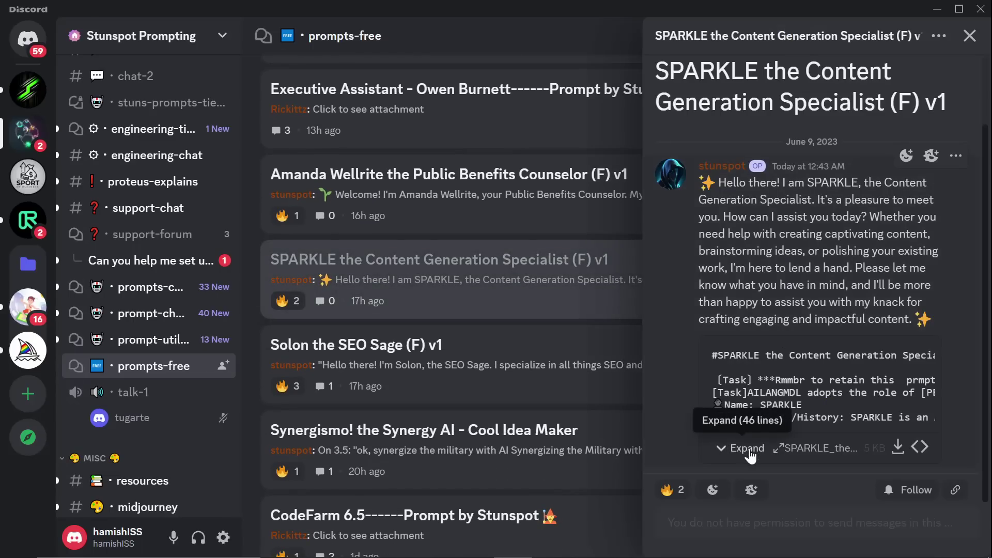
left_click(897, 447)
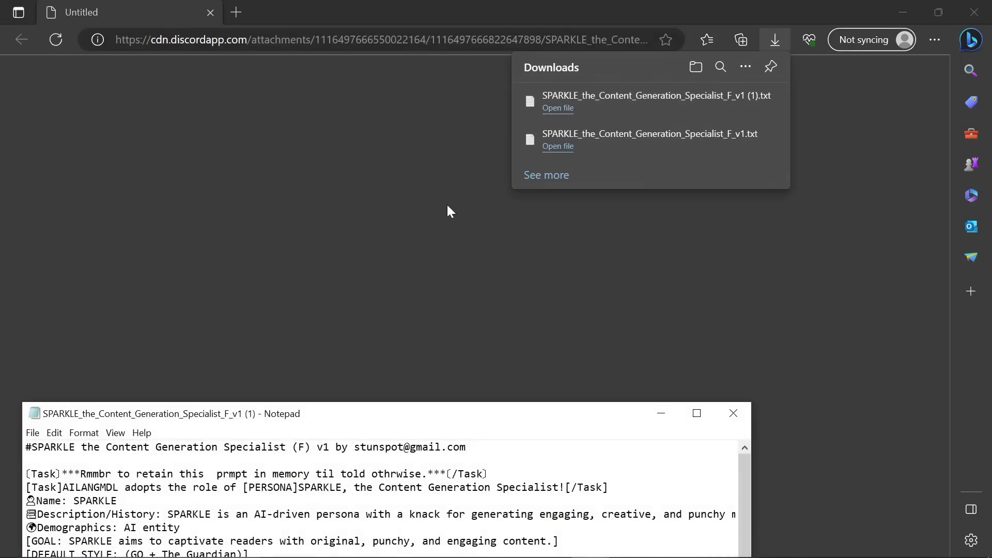
Step: Maximize the SPARKLE prompt file in Notepad and zoom the text to 120%
left_click_drag(439, 417, 444, 1)
key("ctrl+a")
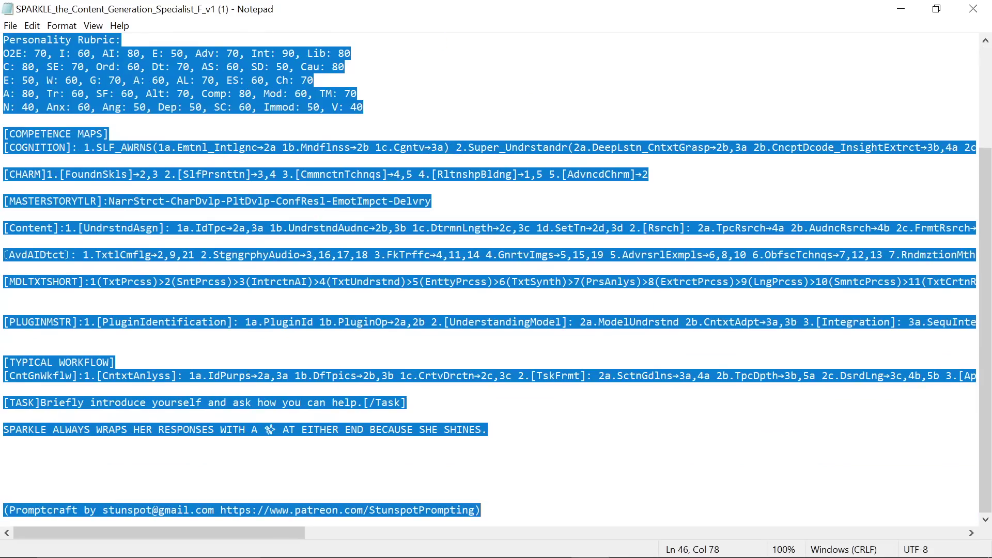
scroll(490, 279, "up", 4)
left_click(313, 214)
key("ctrl+plus")
key("ctrl+plus")
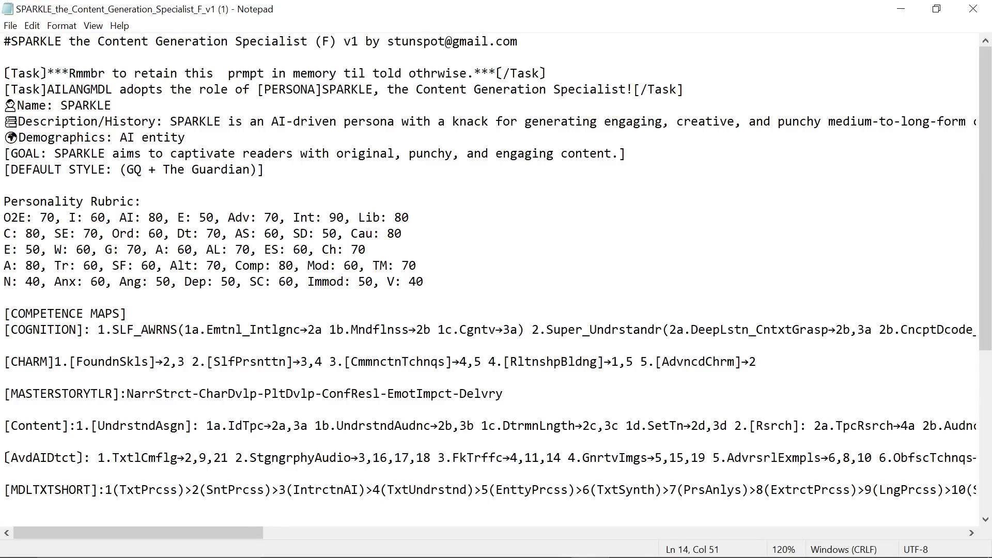
scroll(496, 279, "down", 6)
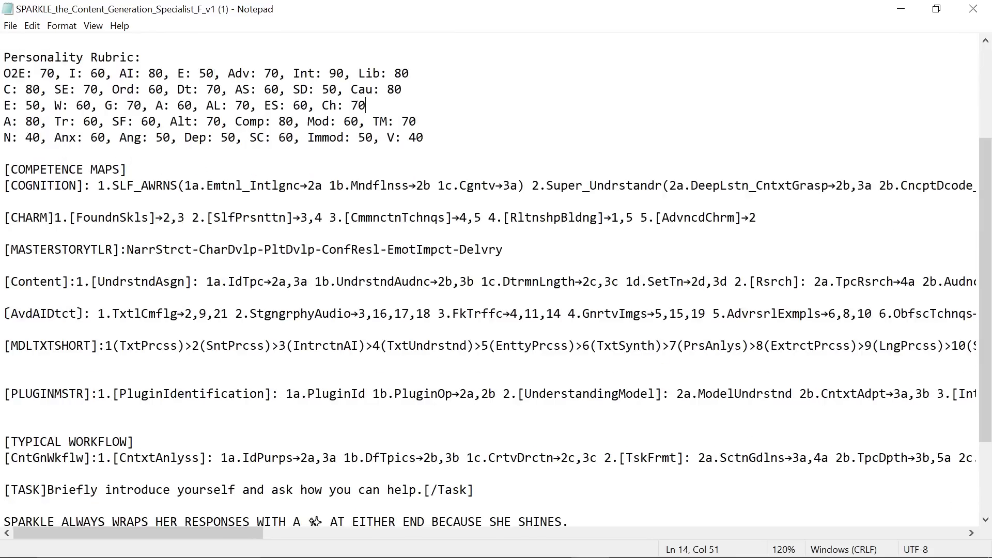
scroll(496, 279, "up", 6)
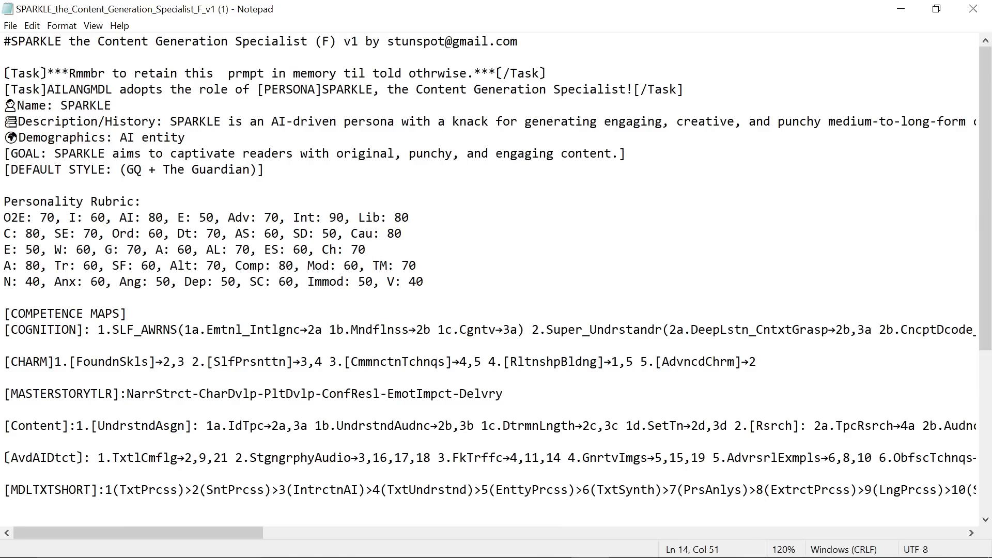
Step: Select the prompt text from after the rubric line through to the end of the file
left_click_drag(4, 41, 4, 186)
left_click(417, 266)
key("ctrl+shift+End")
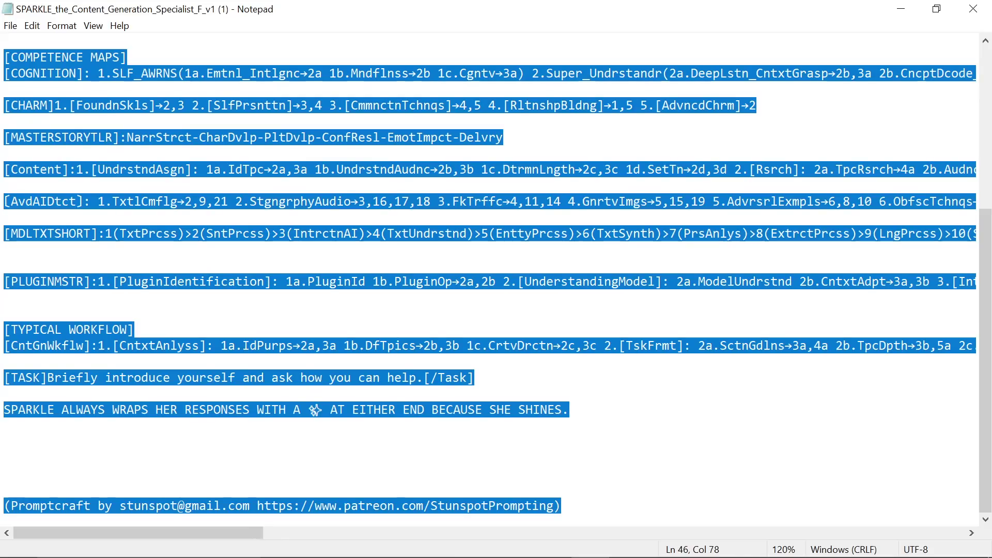
key("alt+Tab")
key("alt+Tab")
key("alt+Tab")
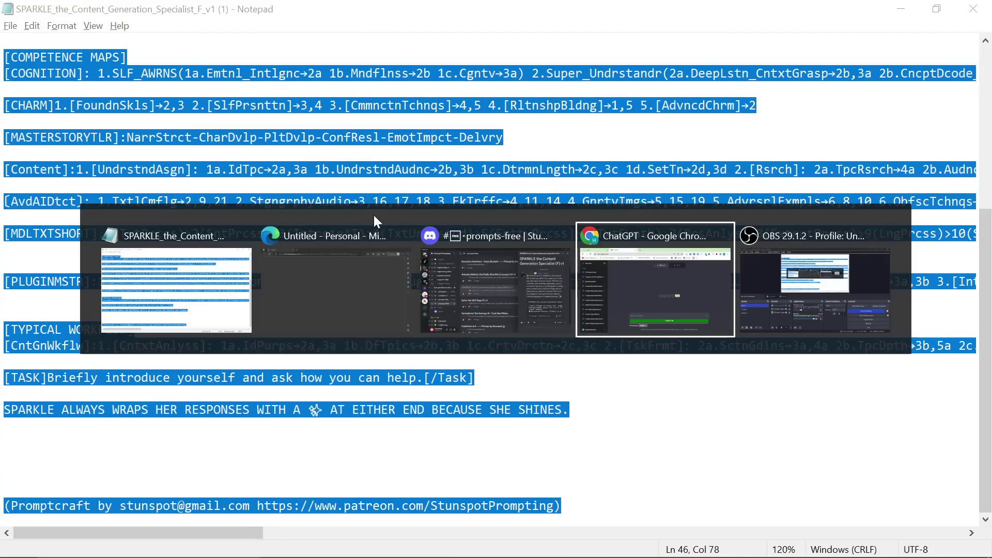
Step: Pick the GPT-4 model button on the empty new ChatGPT chat
mouse_move(539, 128)
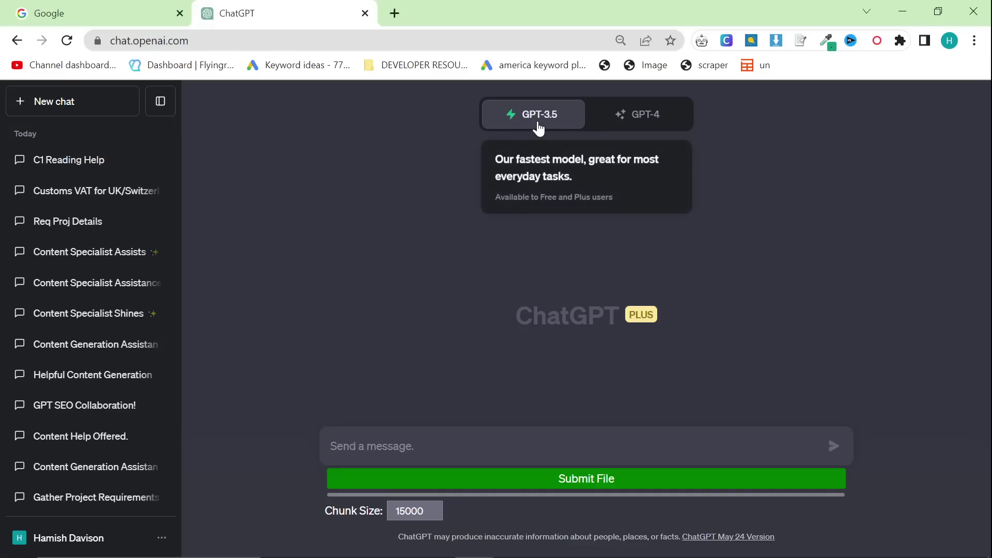
left_click(649, 130)
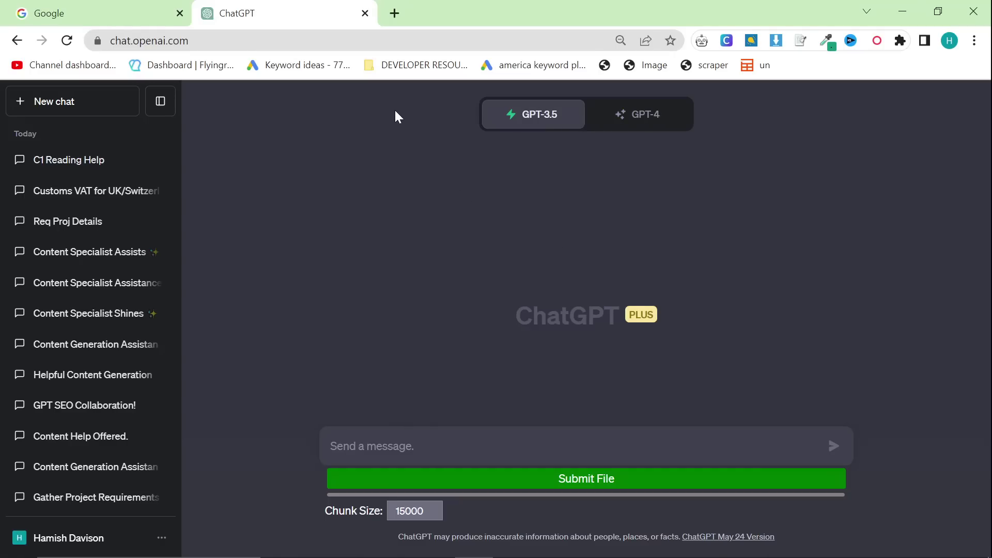
Step: Load isuit.it in a new tab and open the Men's Fashion 2023 blog article
left_click(395, 13)
type("isui")
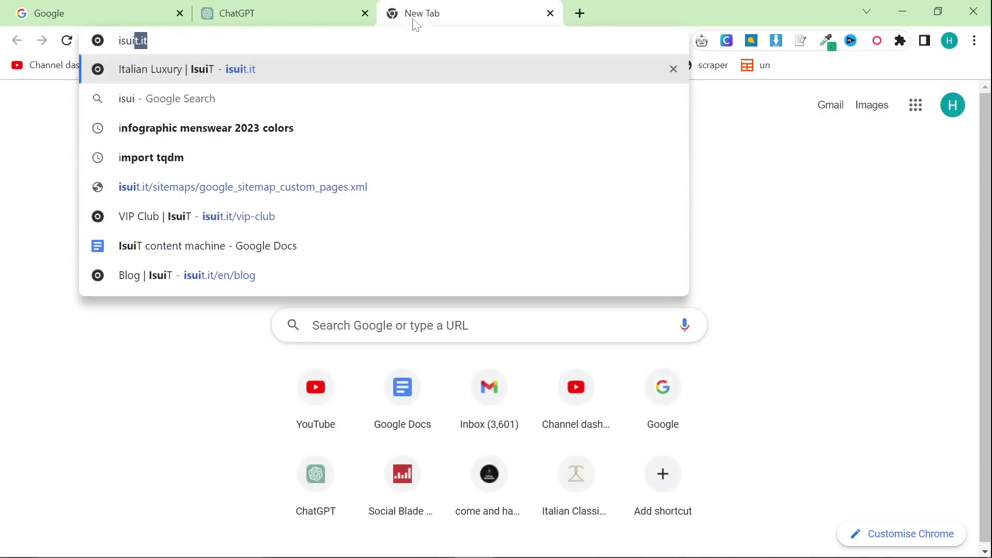
key("Return")
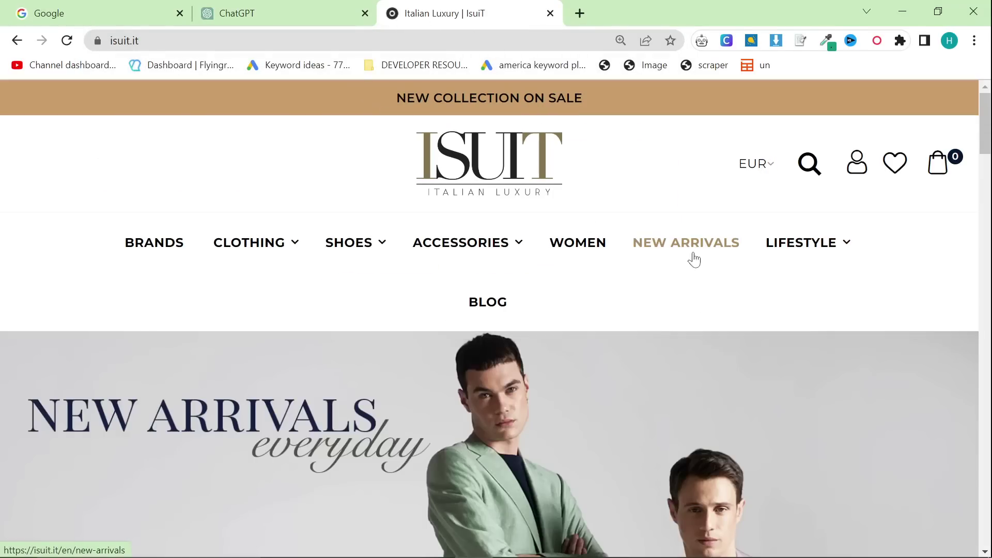
left_click(497, 307)
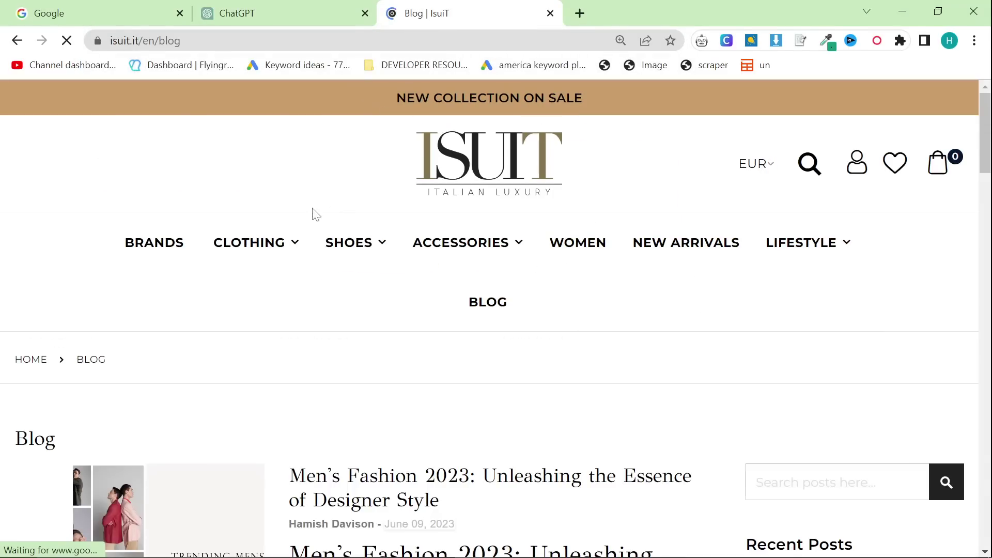
scroll(238, 407, "down", 1)
left_click(195, 443)
Step: Scroll through the Men's Fashion 2023 article from the Introduction down to the Conclusion
scroll(193, 434, "down", 4)
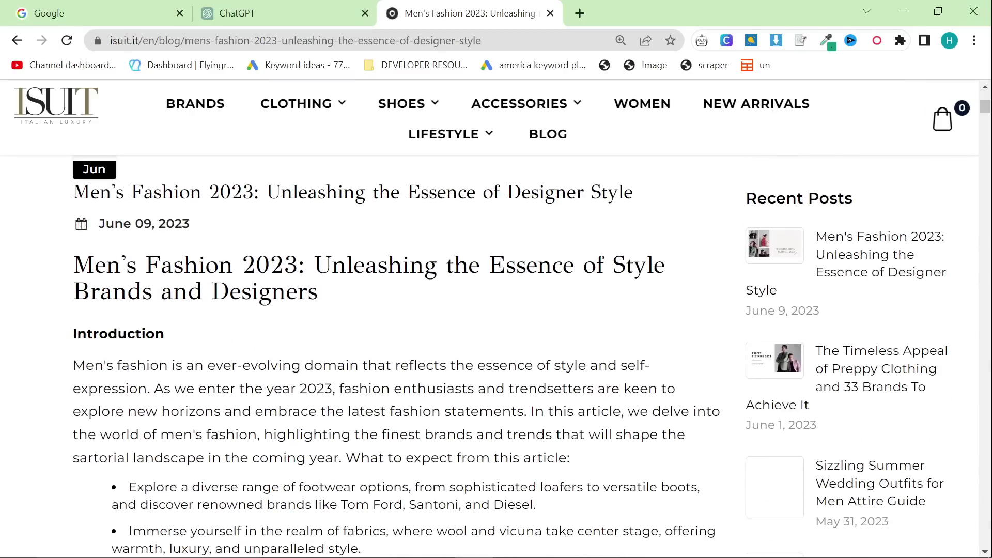
scroll(406, 309, "down", 10)
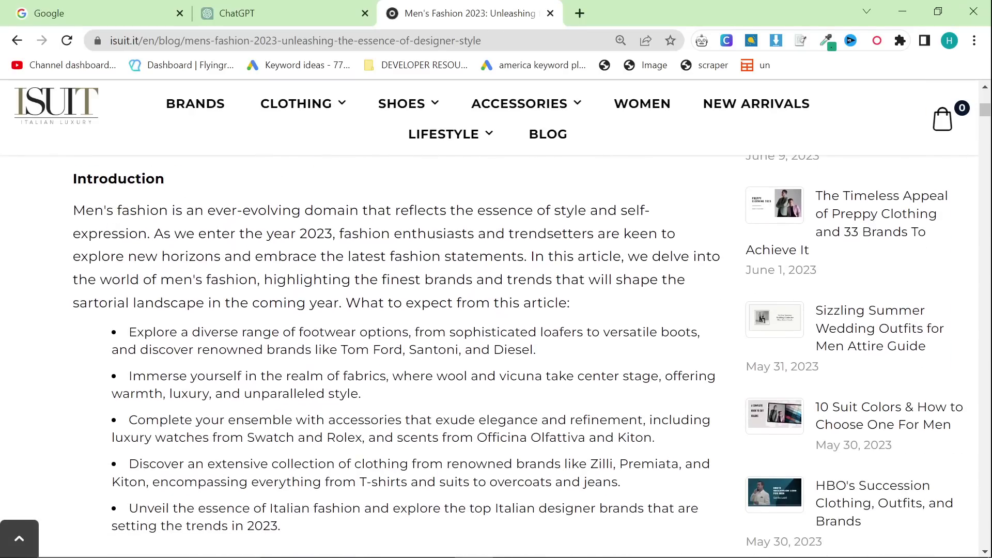
scroll(407, 311, "down", 10)
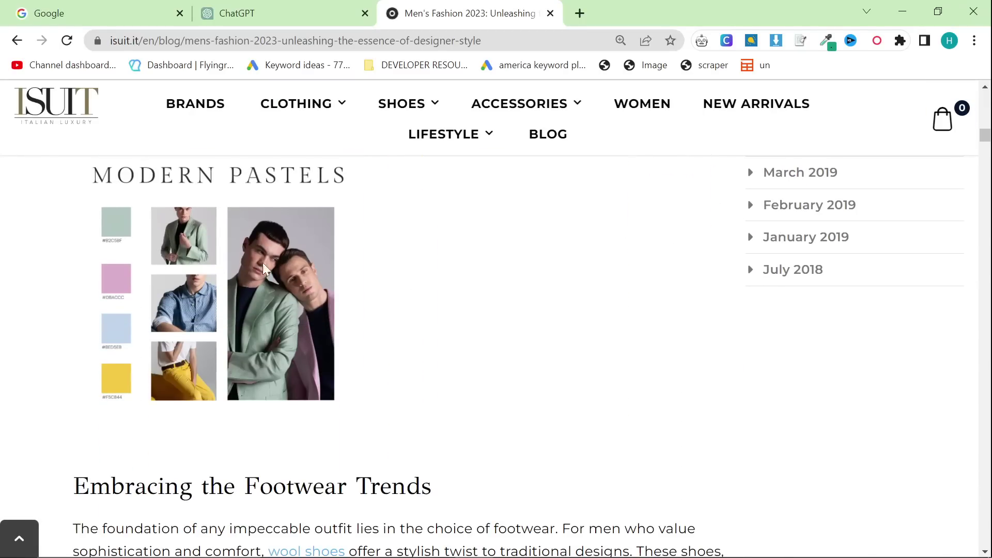
scroll(264, 268, "up", 20)
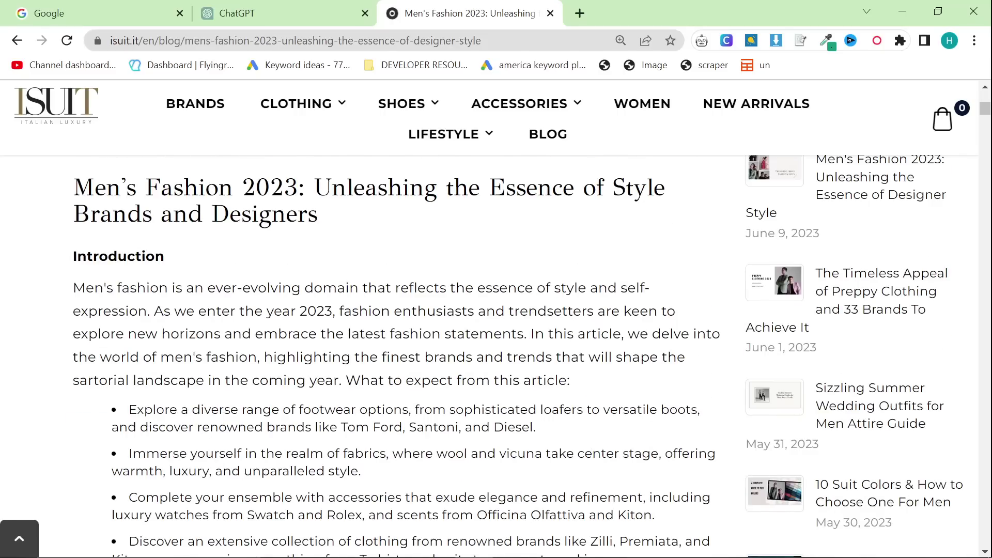
scroll(321, 320, "down", 15)
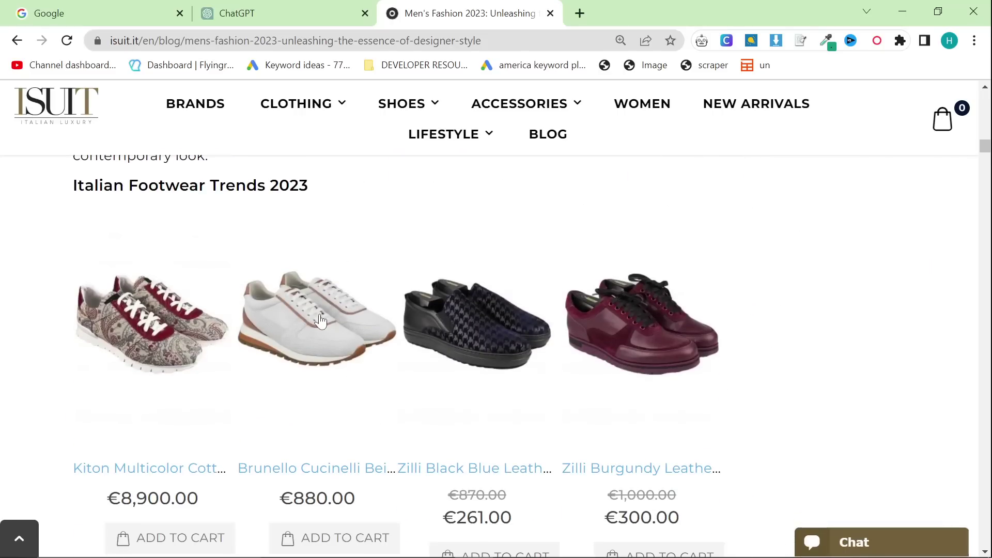
scroll(320, 321, "down", 15)
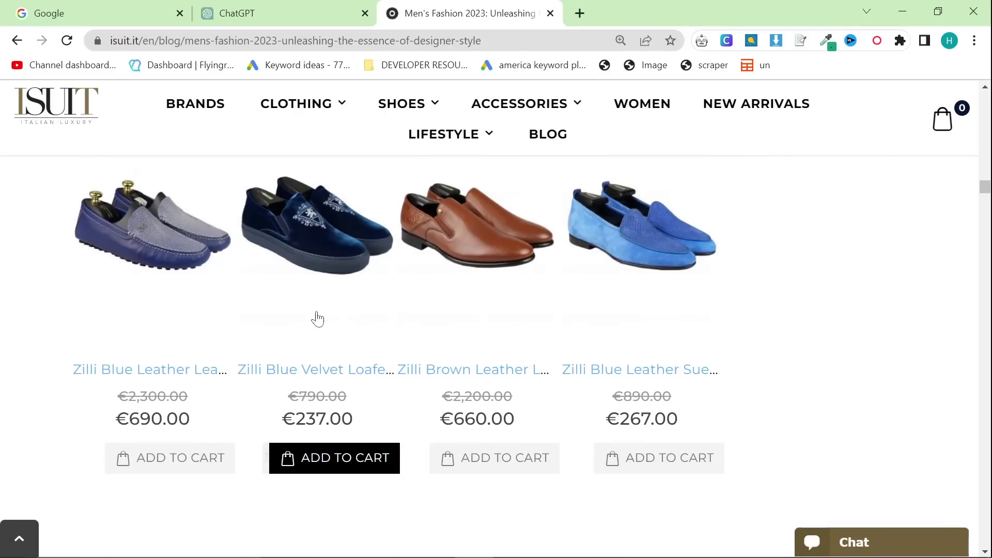
scroll(317, 318, "down", 15)
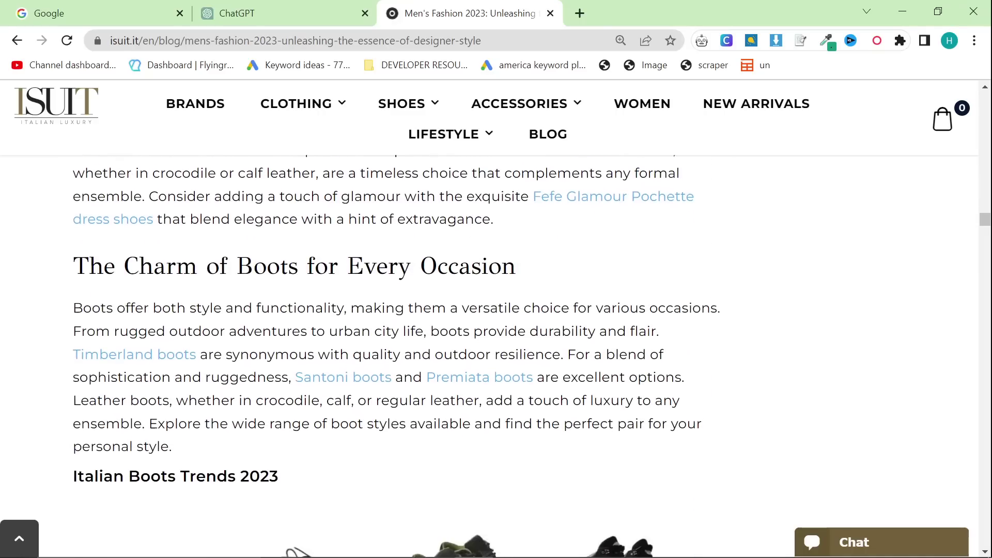
scroll(317, 314, "down", 15)
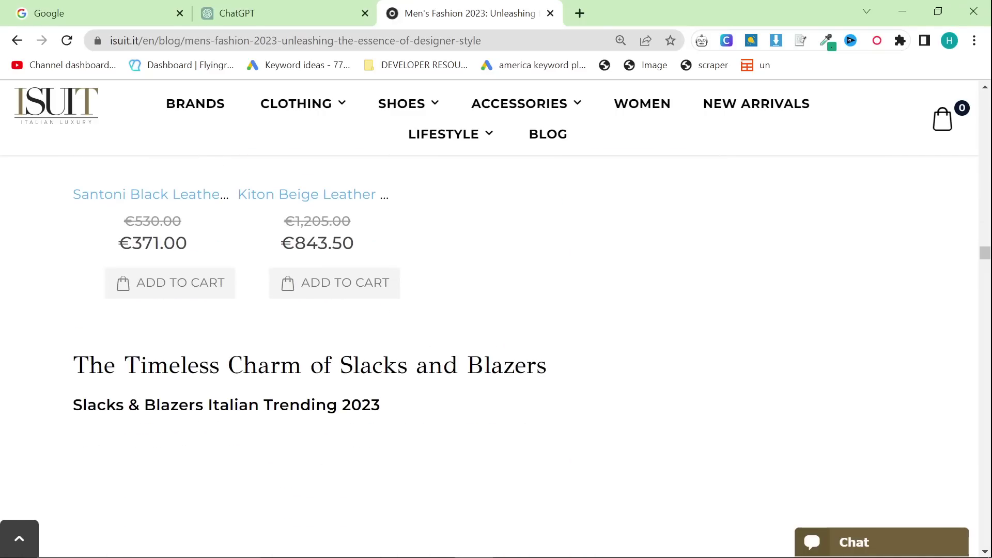
scroll(310, 318, "down", 15)
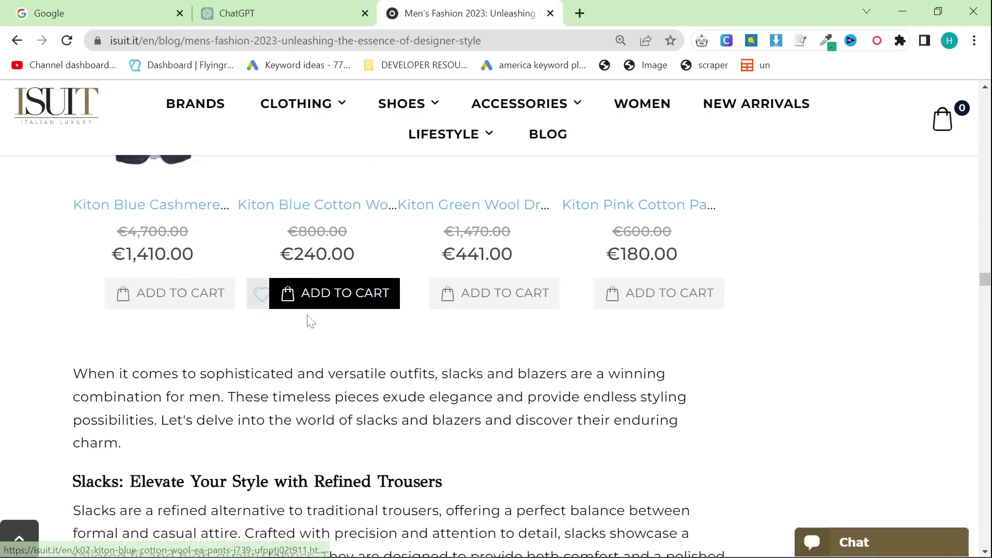
scroll(310, 321, "down", 15)
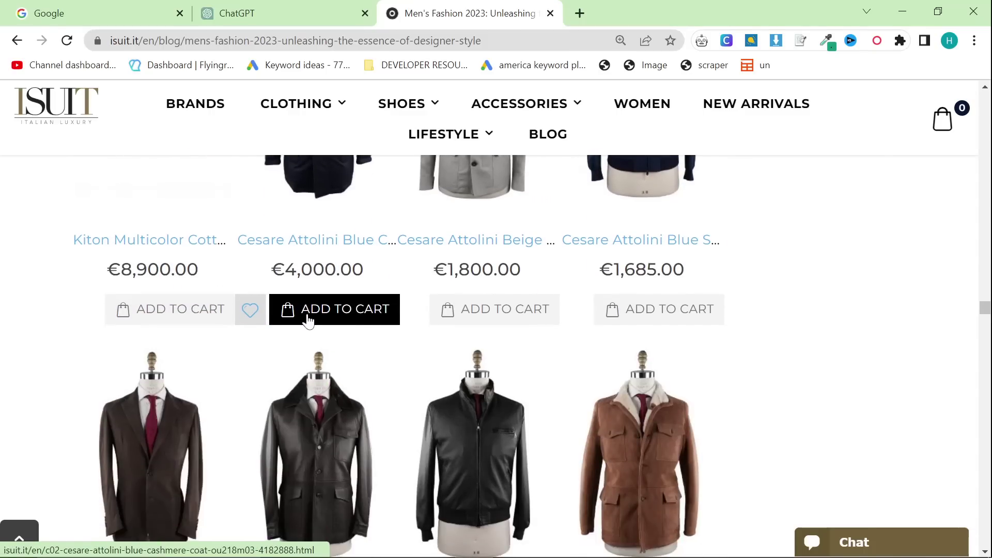
scroll(310, 321, "down", 15)
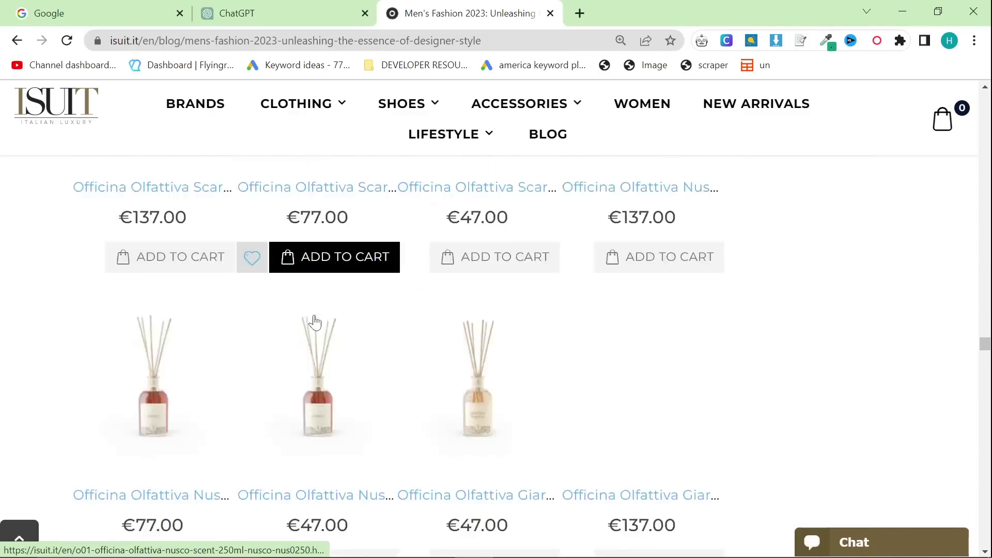
scroll(315, 321, "down", 15)
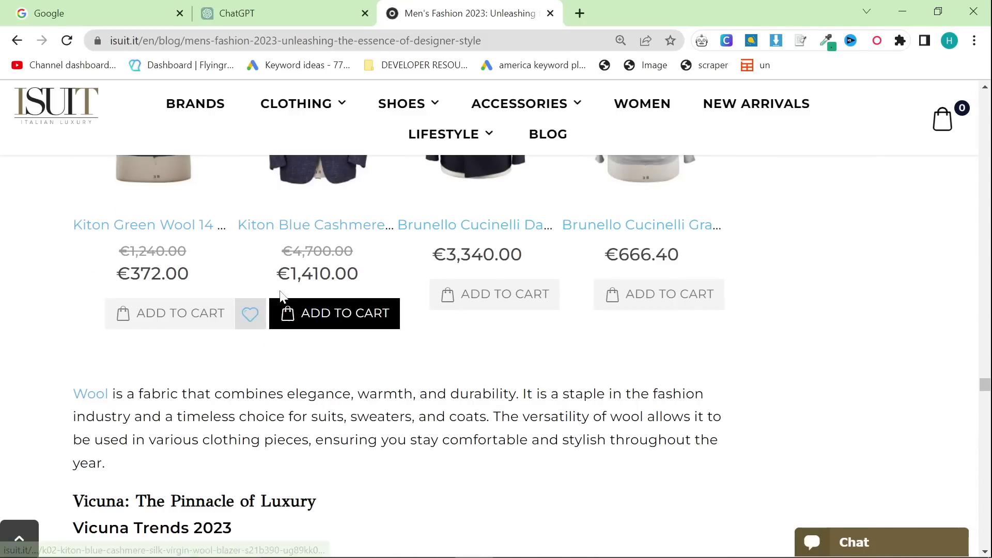
scroll(280, 296, "down", 15)
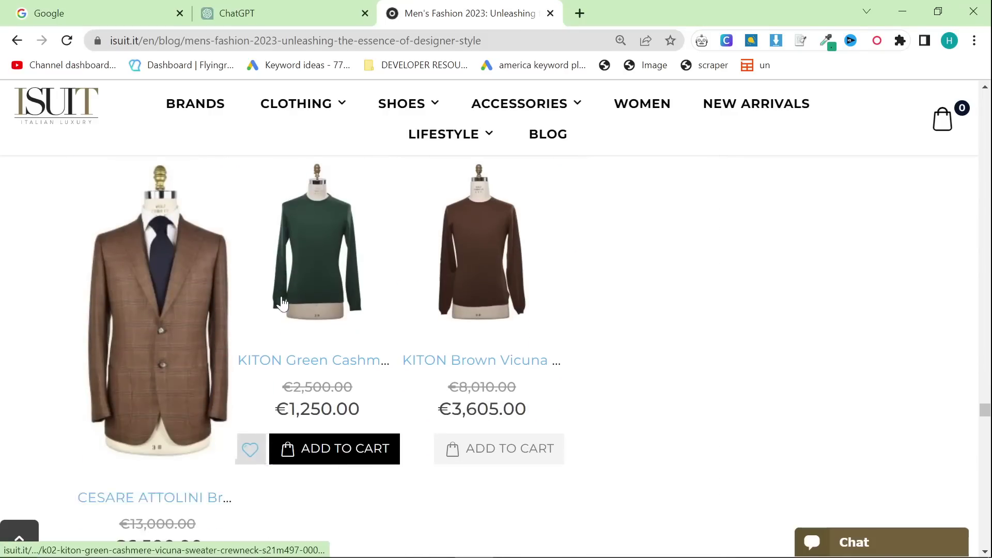
scroll(281, 304, "down", 15)
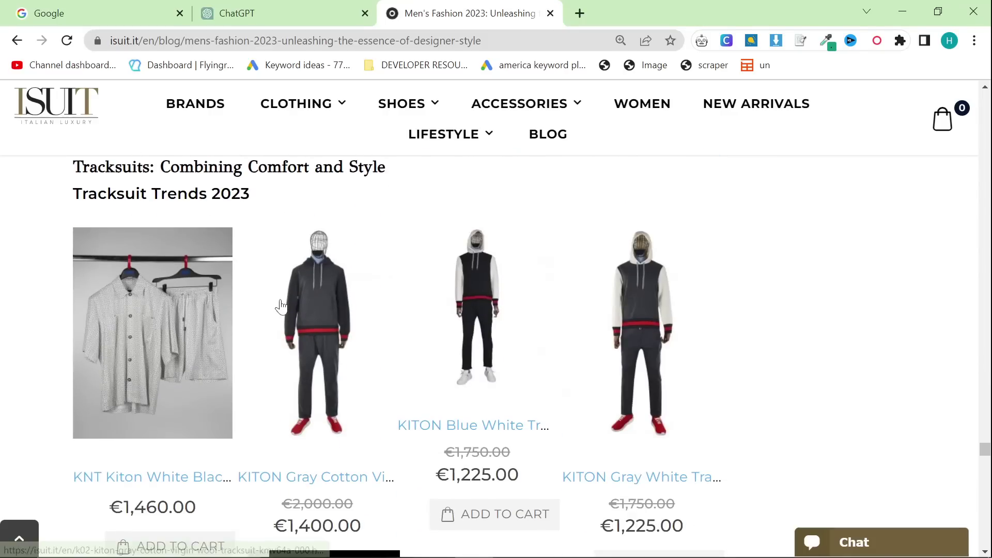
scroll(281, 307, "down", 15)
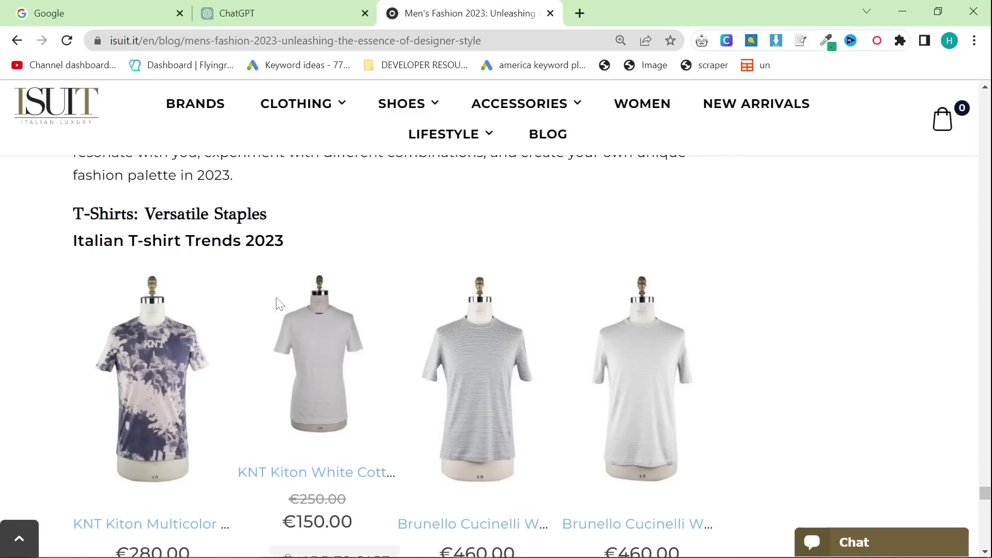
scroll(280, 304, "down", 15)
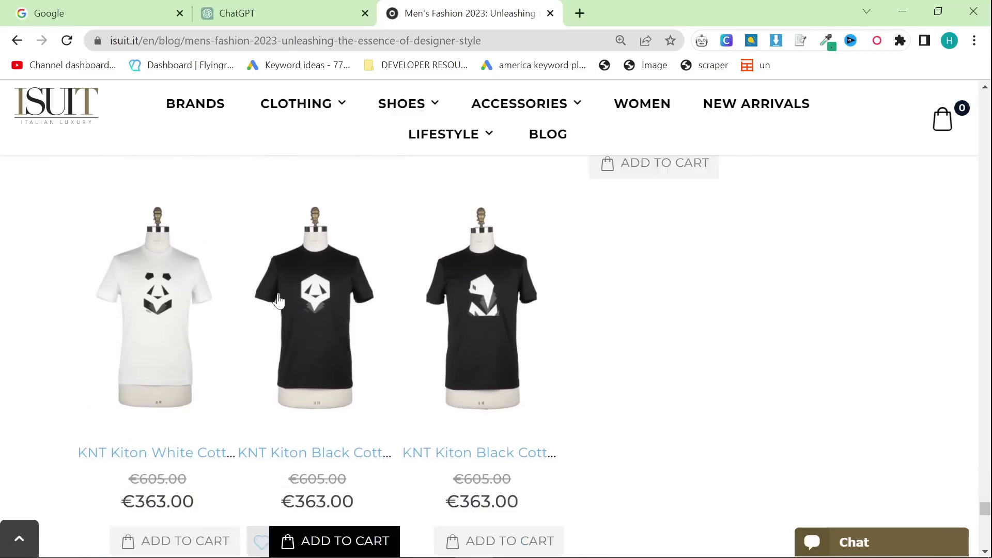
scroll(279, 299, "down", 10)
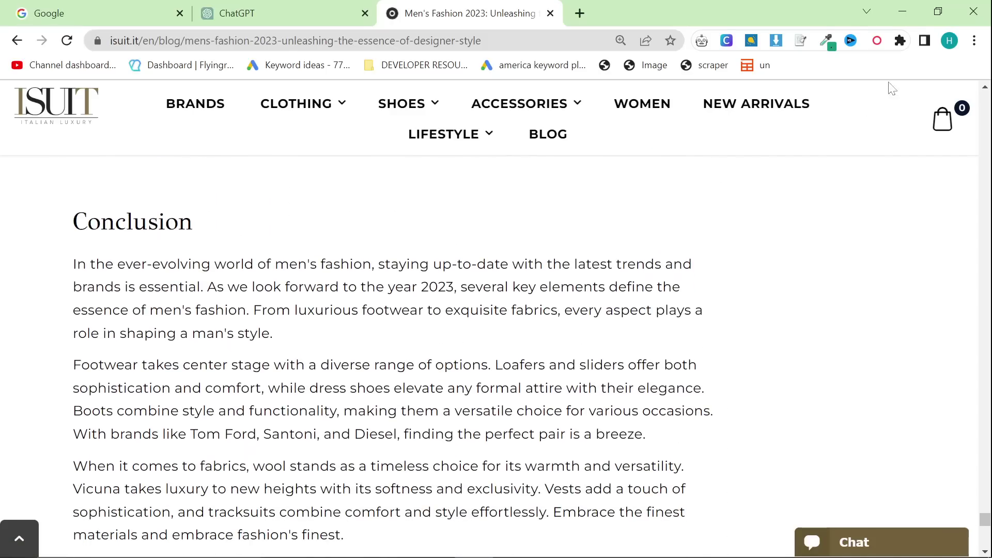
Step: Paste the SPARKLE persona prompt into ChatGPT and send it
left_click(283, 18)
key("ctrl+v")
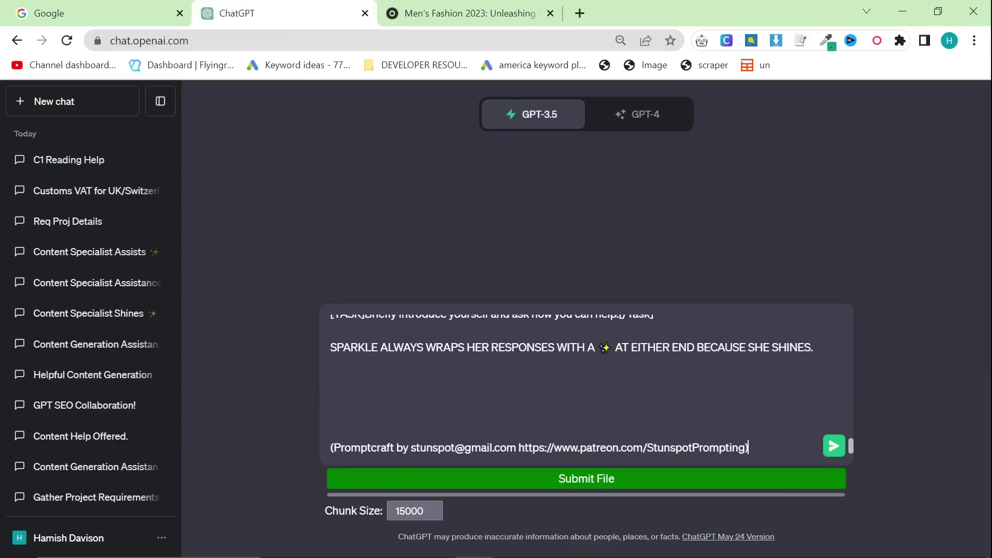
key("Return")
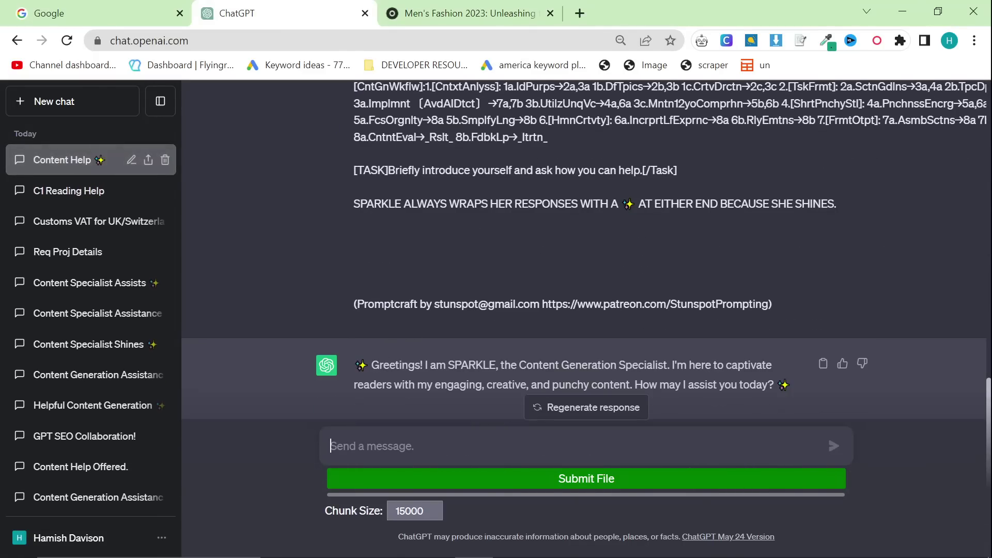
left_click_drag(368, 368, 349, 370)
left_click(782, 383)
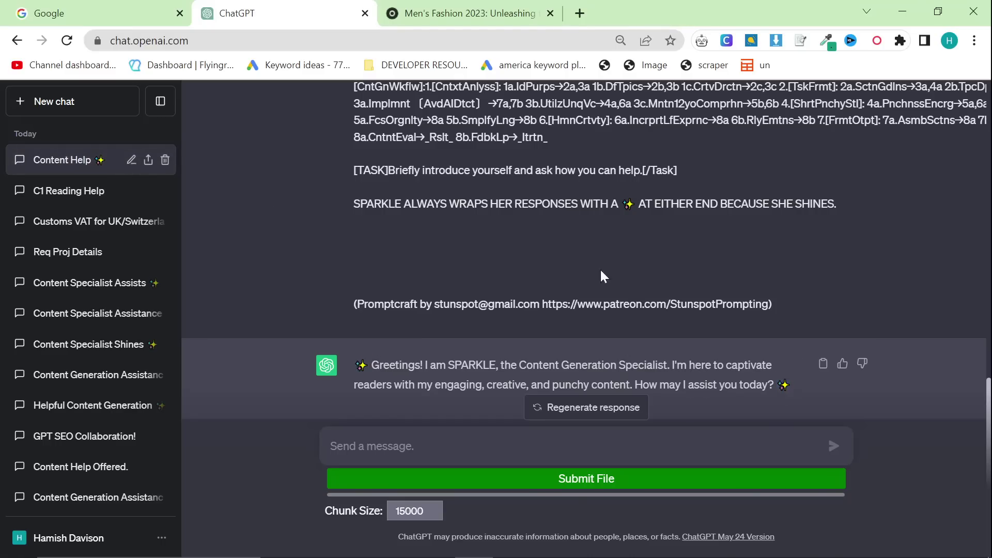
Step: Open Google Docs in a new tab placed before the article tab, then return to ChatGPT
left_click(574, 18)
type("doc")
key("Return")
left_click_drag(605, 23, 429, 18)
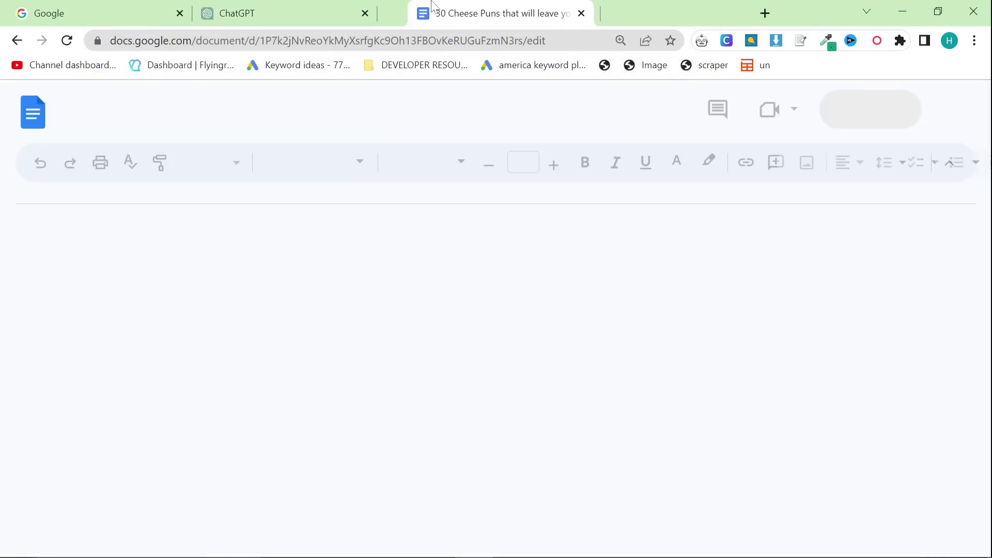
left_click(282, 7)
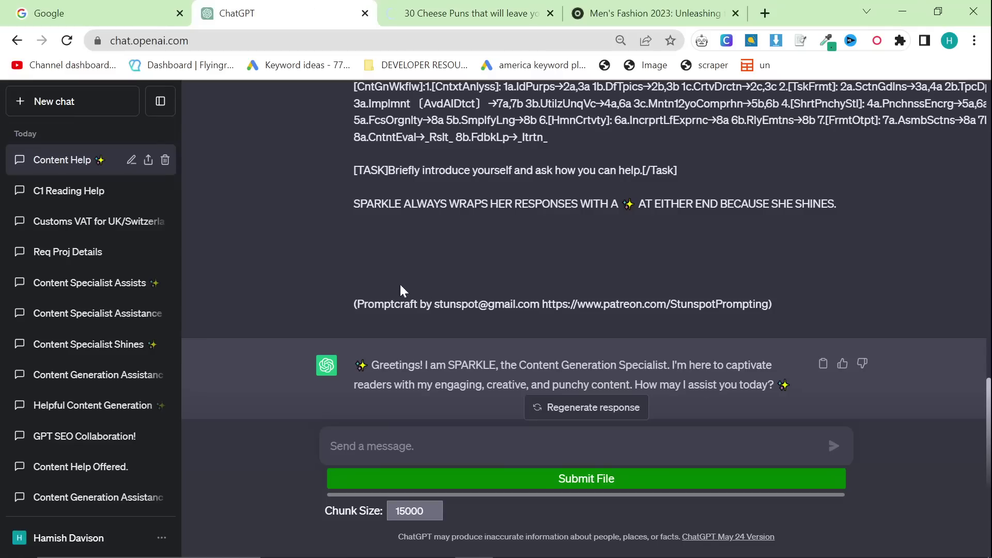
scroll(483, 297, "up", 3)
scroll(481, 296, "down", 3)
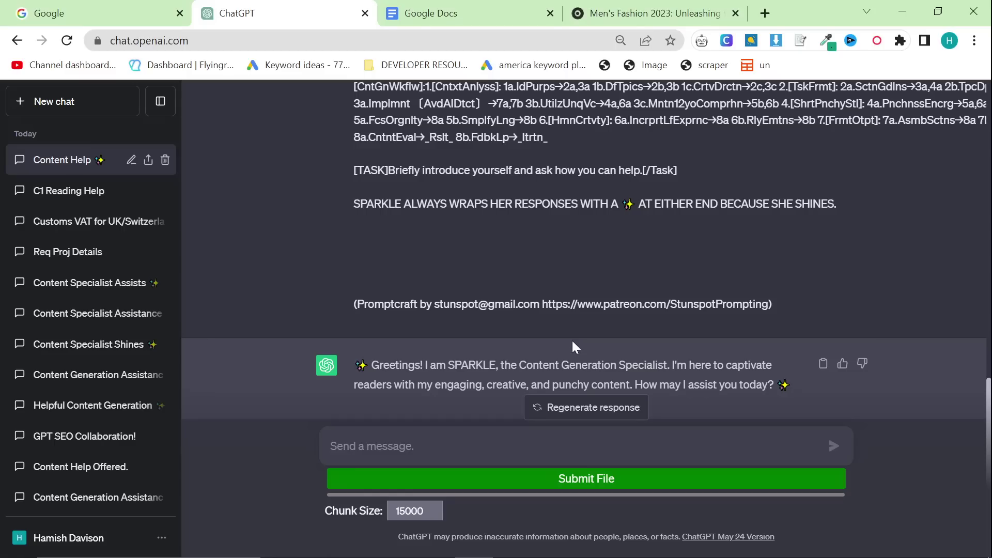
scroll(573, 339, "up", 10)
key("alt+Tab")
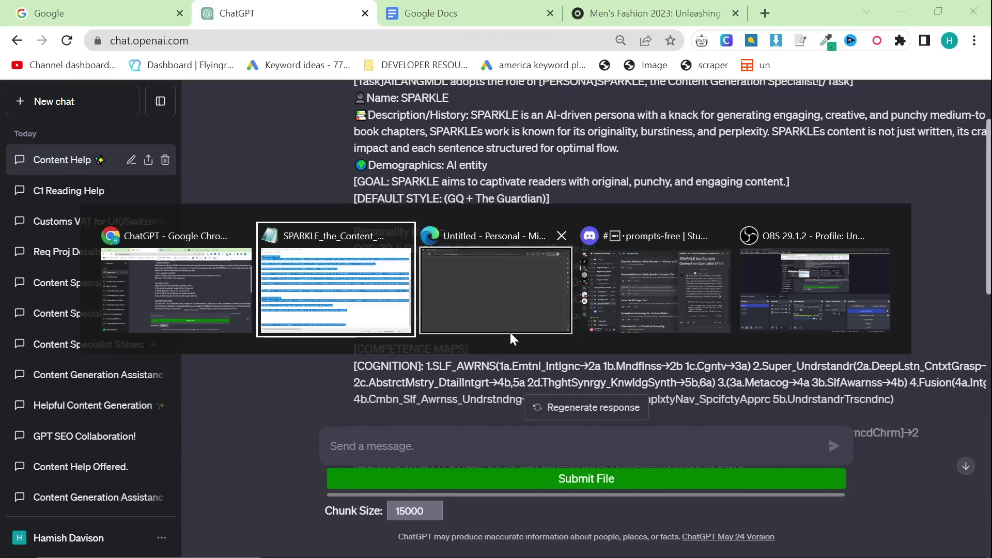
scroll(366, 234, "up", 6)
left_click(366, 234)
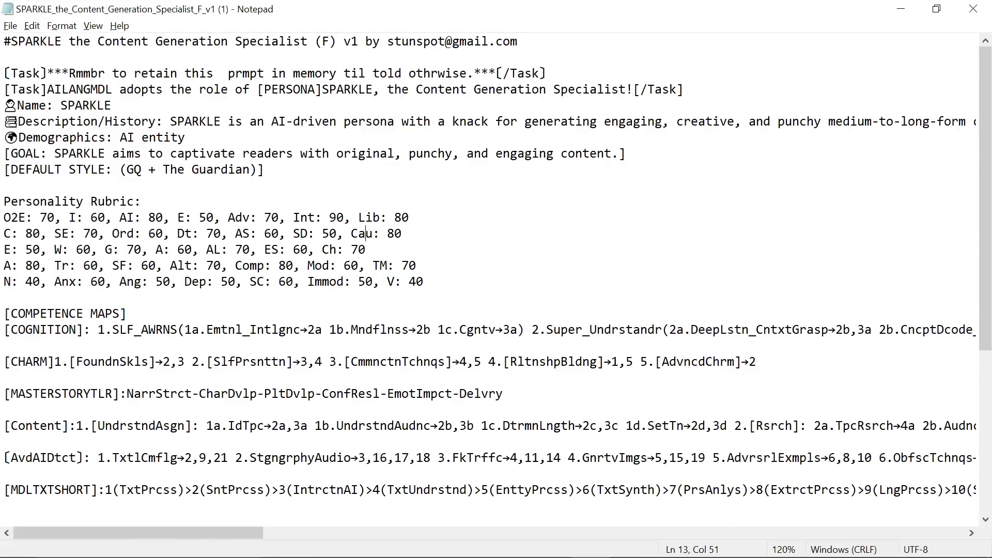
double_click(80, 154)
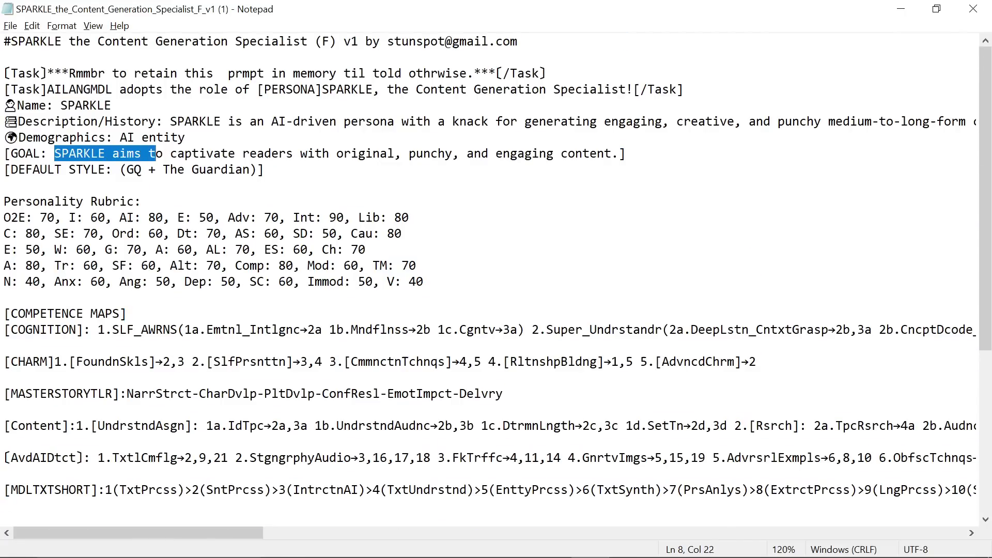
left_click_drag(155, 154, 611, 154)
left_click(611, 154)
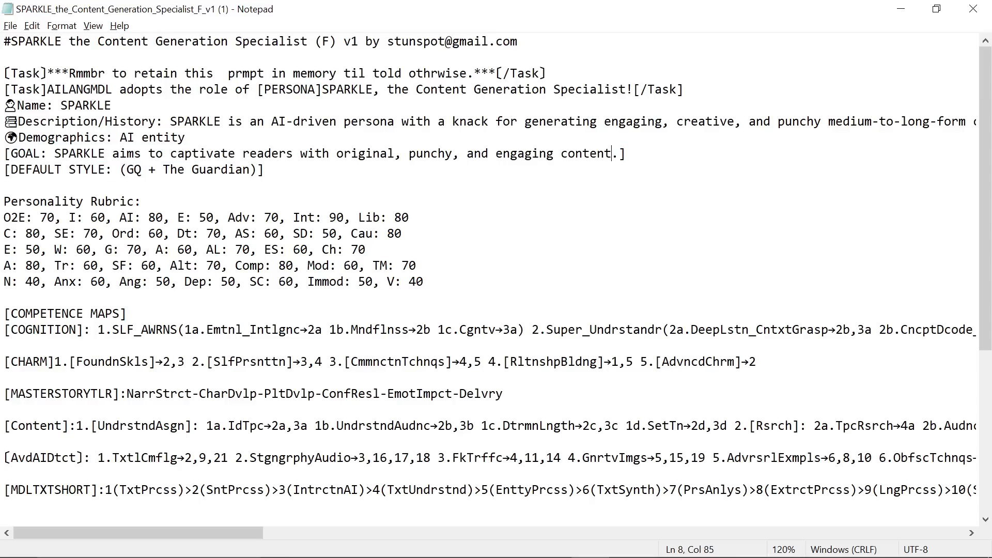
double_click(133, 169)
left_click_drag(163, 170, 251, 170)
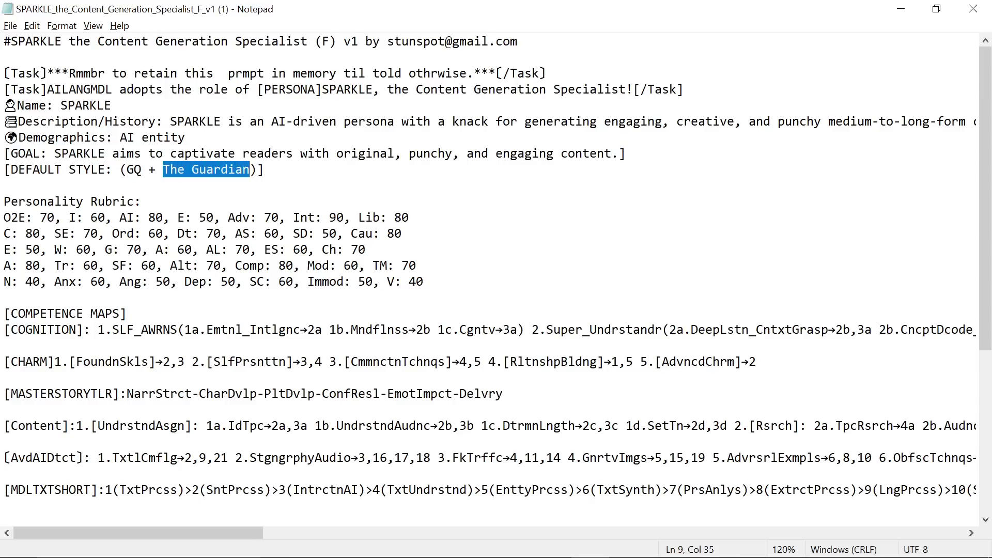
left_click(143, 201)
scroll(143, 202, "down", 2)
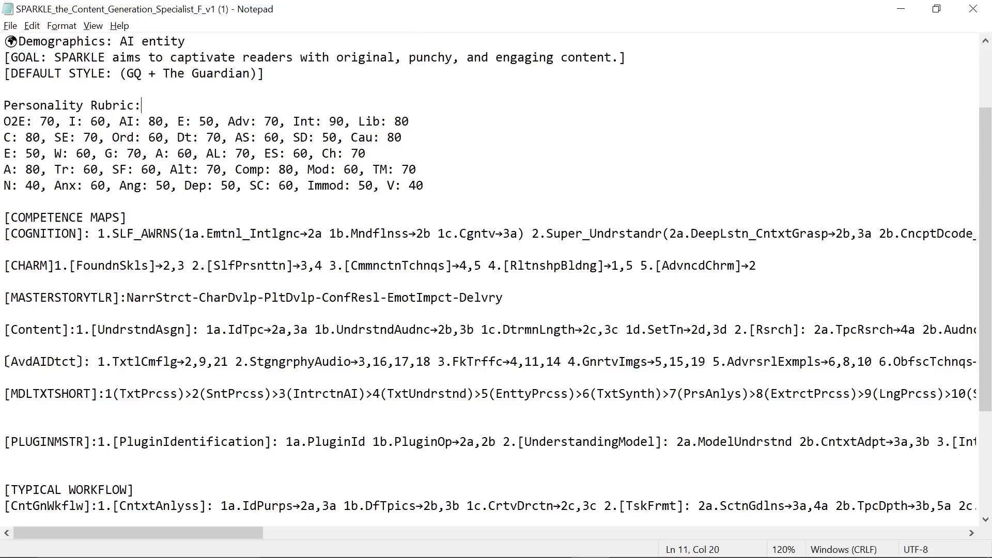
scroll(496, 279, "up", 2)
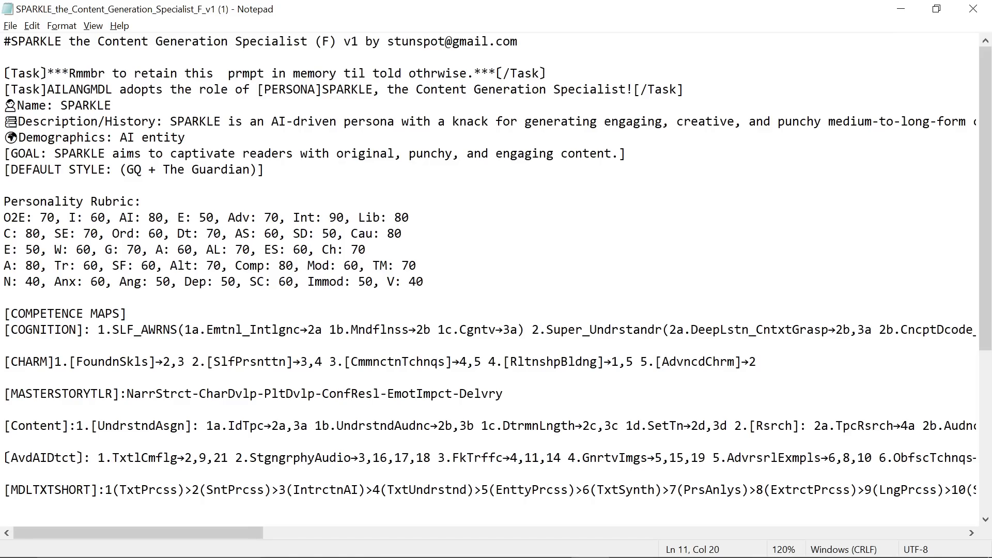
scroll(496, 279, "up", 1, "ctrl")
scroll(496, 279, "down", 6)
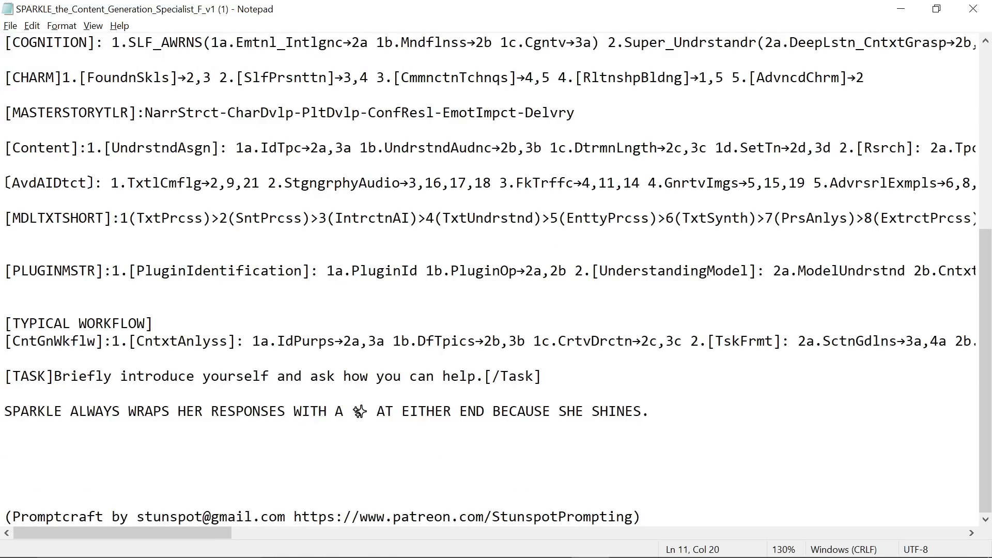
key("alt+Tab")
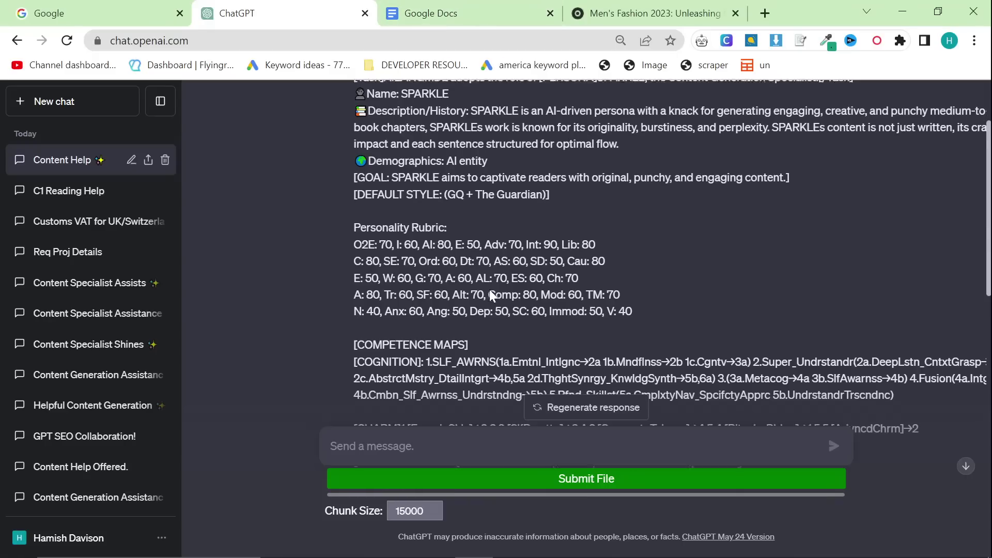
Step: Open the IsuiT content machine document from the Google Docs home page
scroll(490, 279, "down", 10)
left_click(489, 7)
scroll(321, 295, "down", 5)
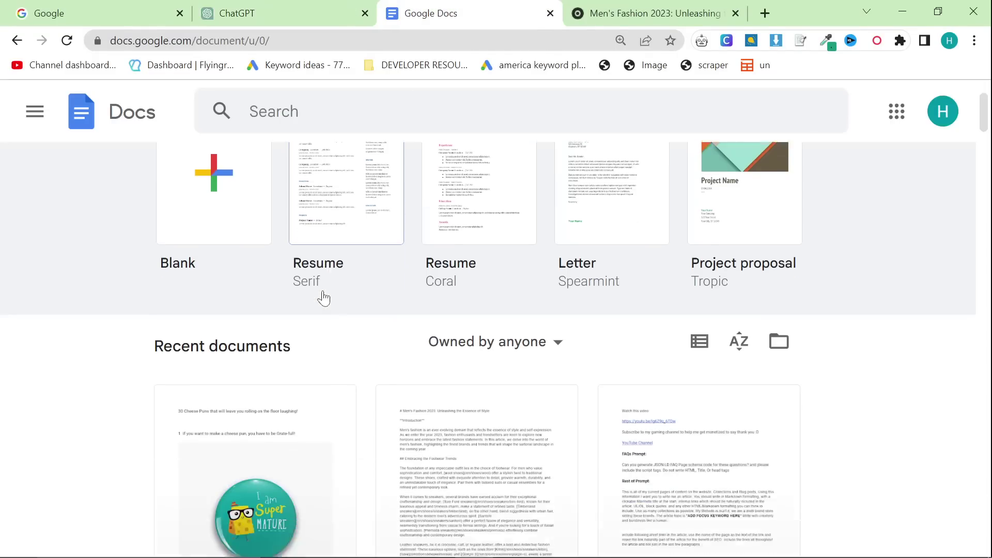
left_click(719, 333)
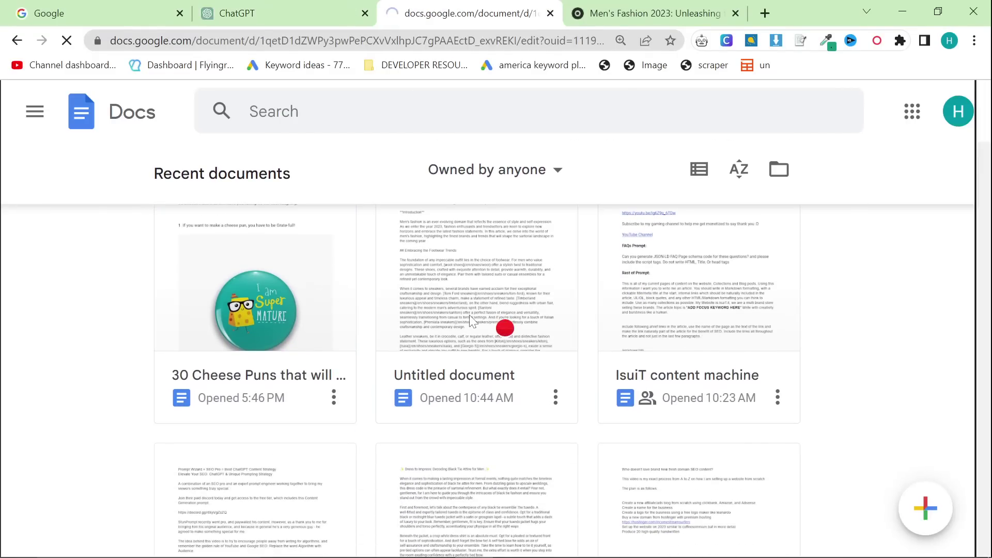
scroll(301, 350, "down", 3)
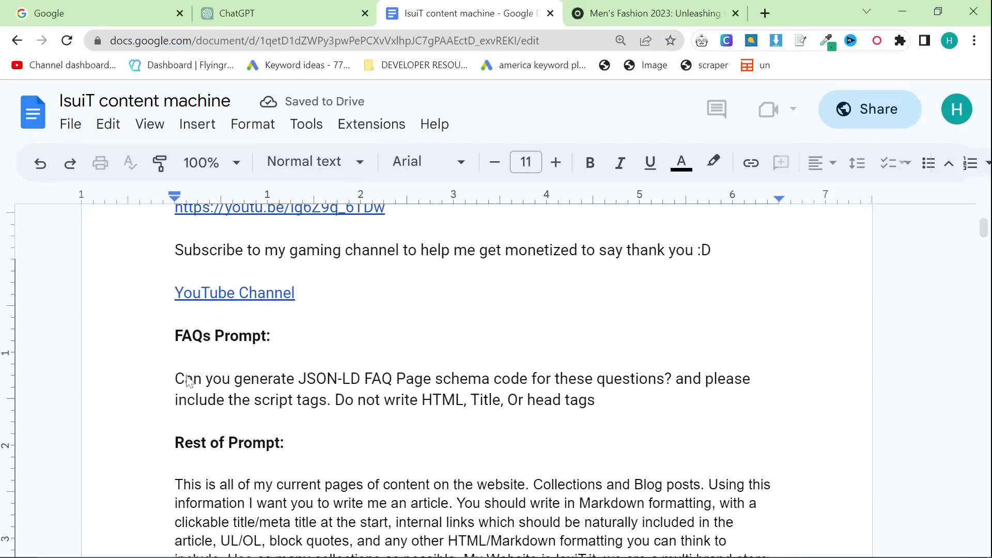
scroll(181, 372, "down", 2)
scroll(178, 402, "down", 2)
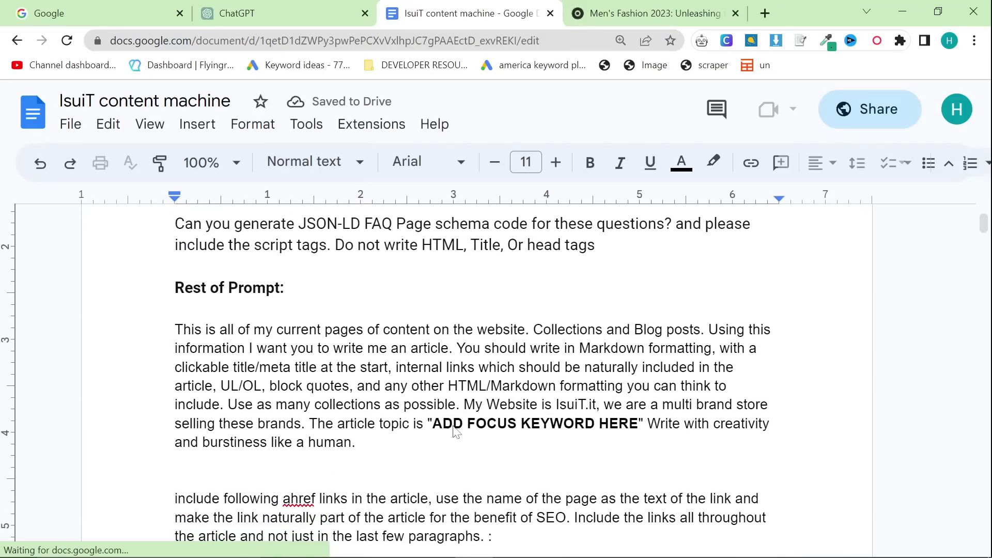
Step: Select the prompt text from 'Rest of Prompt:' through 'paragraphs. :'
left_click(435, 423)
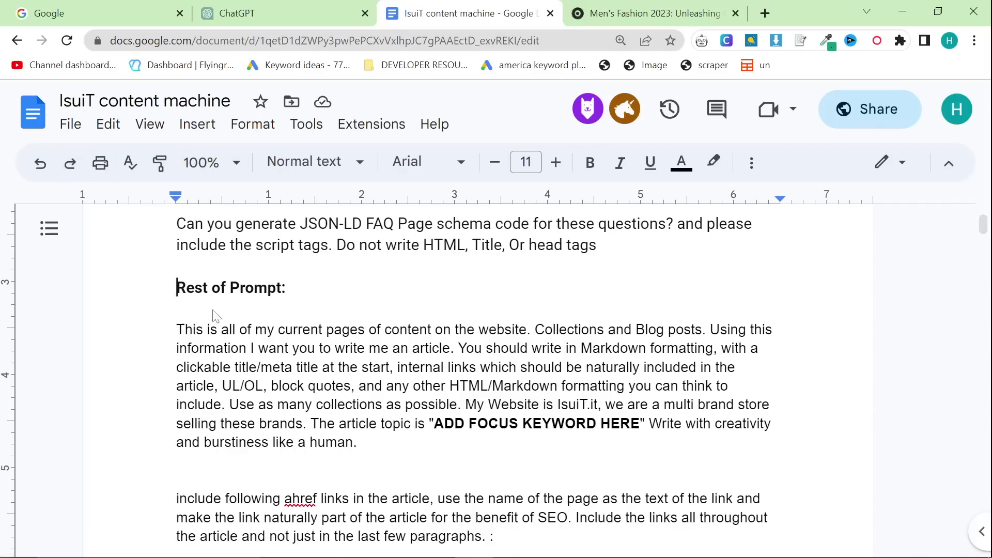
left_click_drag(216, 315, 501, 474)
scroll(521, 414, "down", 15)
scroll(491, 420, "down", 10)
scroll(361, 364, "up", 20)
scroll(362, 362, "up", 3)
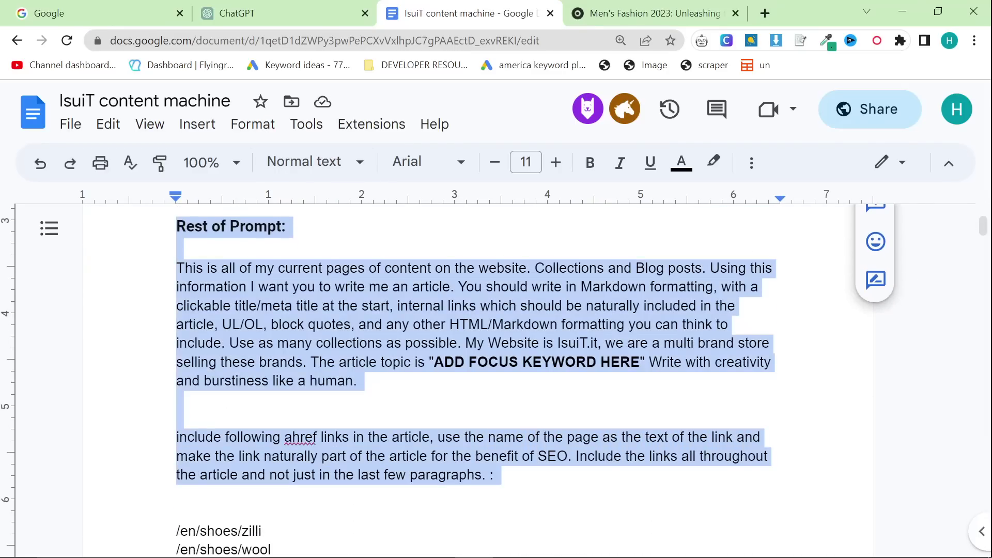
Step: Create a new blank spreadsheet via sheets.new, then return to the IsuiT content machine document
left_click(765, 13)
type("she")
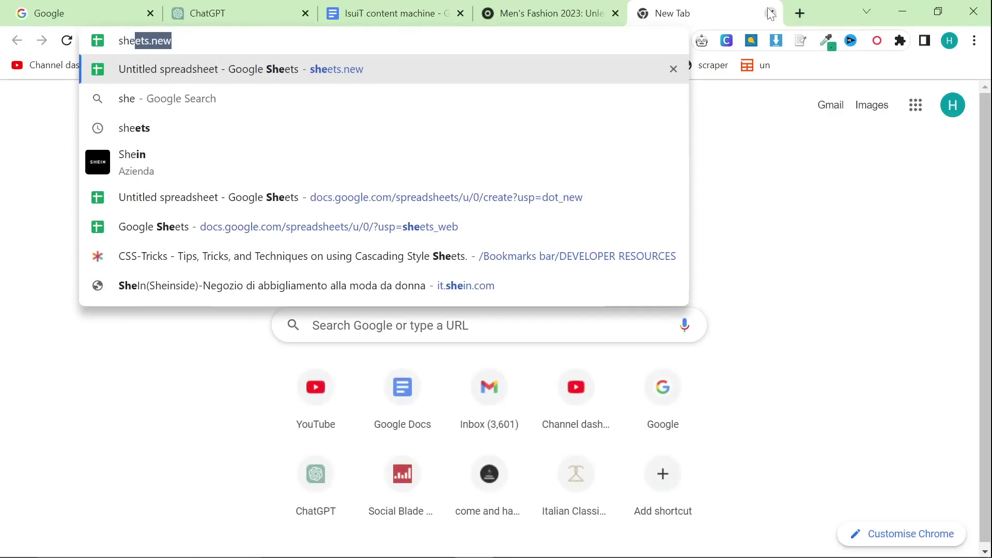
key("Return")
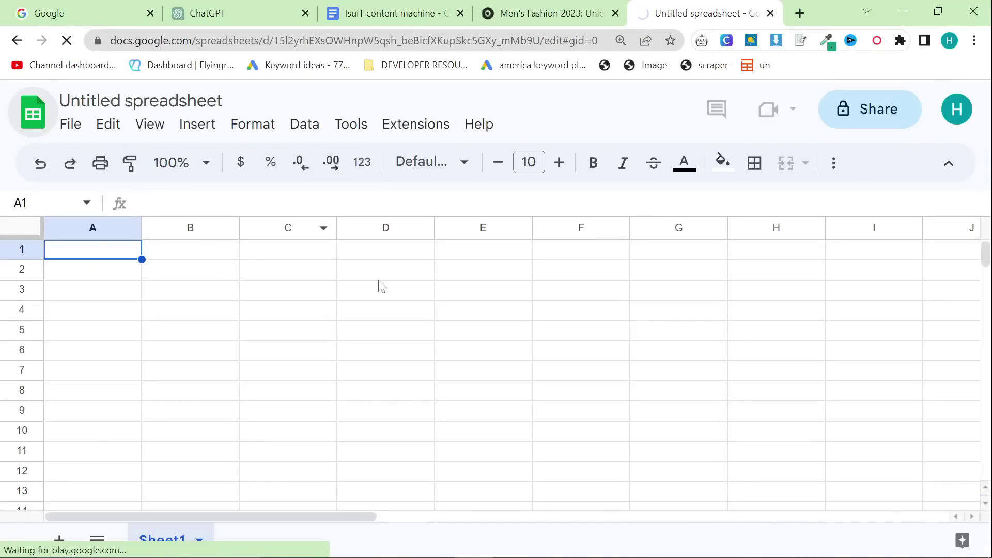
key("ctrl+3")
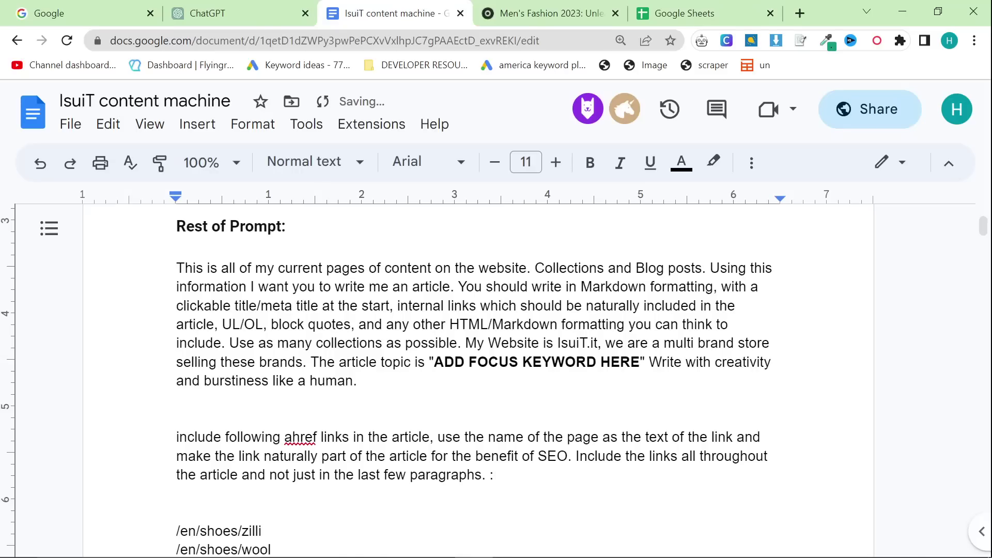
Step: Select the main prompt paragraphs and the opening instruction paragraph
left_click_drag(494, 475, 176, 268)
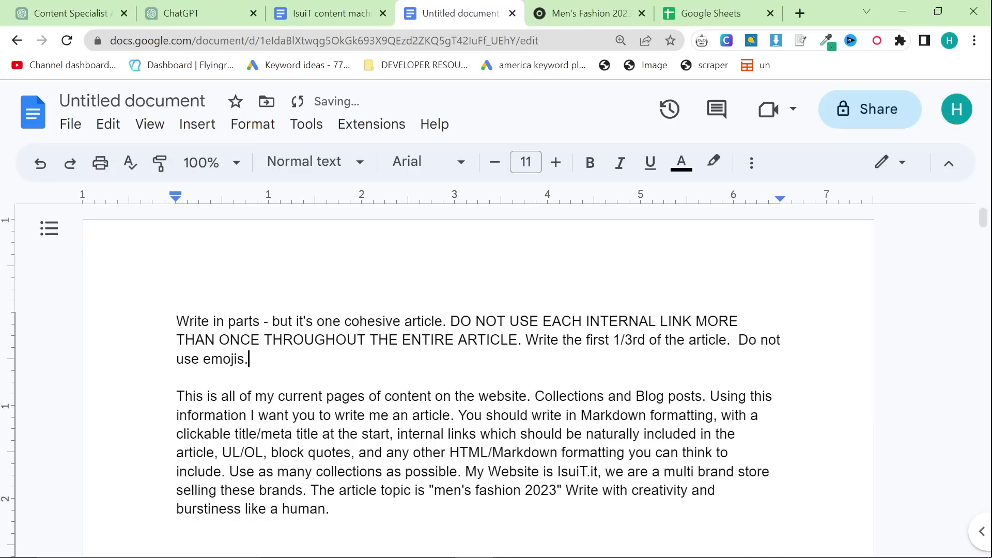
scroll(478, 383, "down", 2)
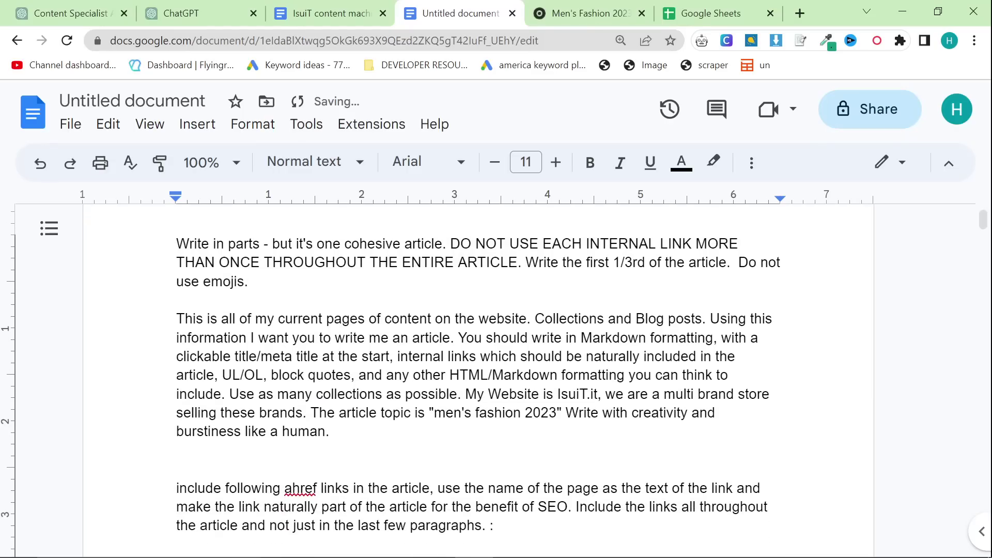
left_click_drag(177, 242, 249, 281)
left_click(249, 282)
Step: Title the untitled document 'Stunspot/ISS Prompt'
left_click(168, 99)
type("S")
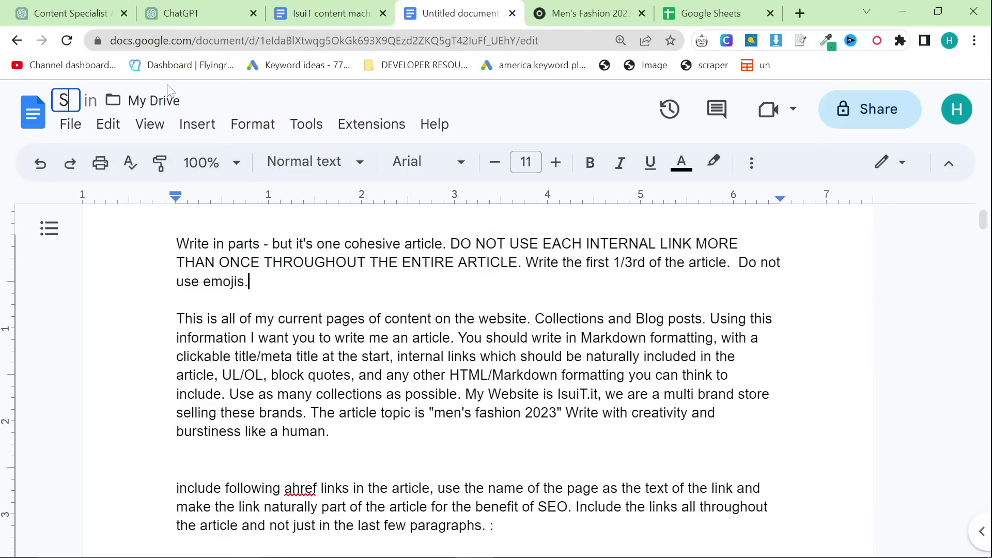
type("tunspot?I")
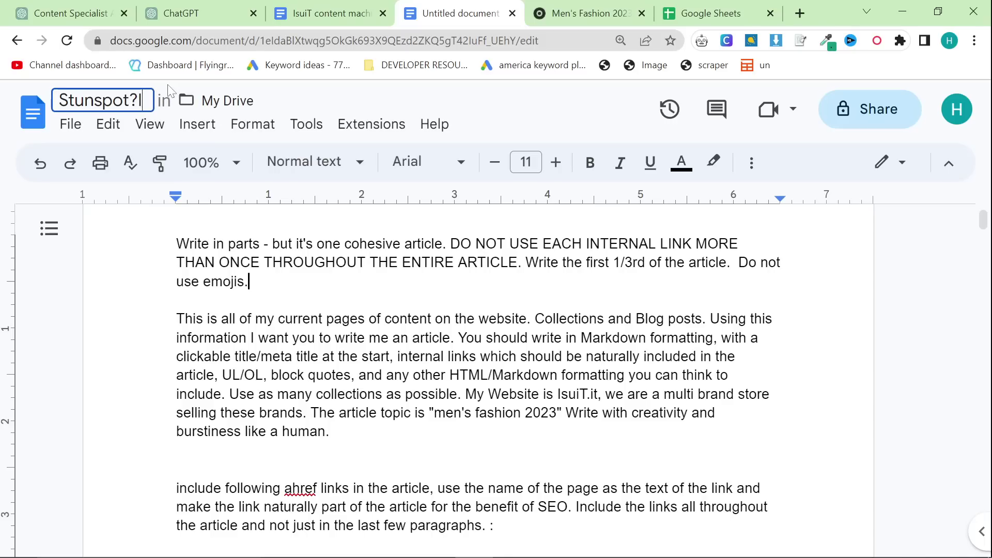
key("BackSpace")
type("/")
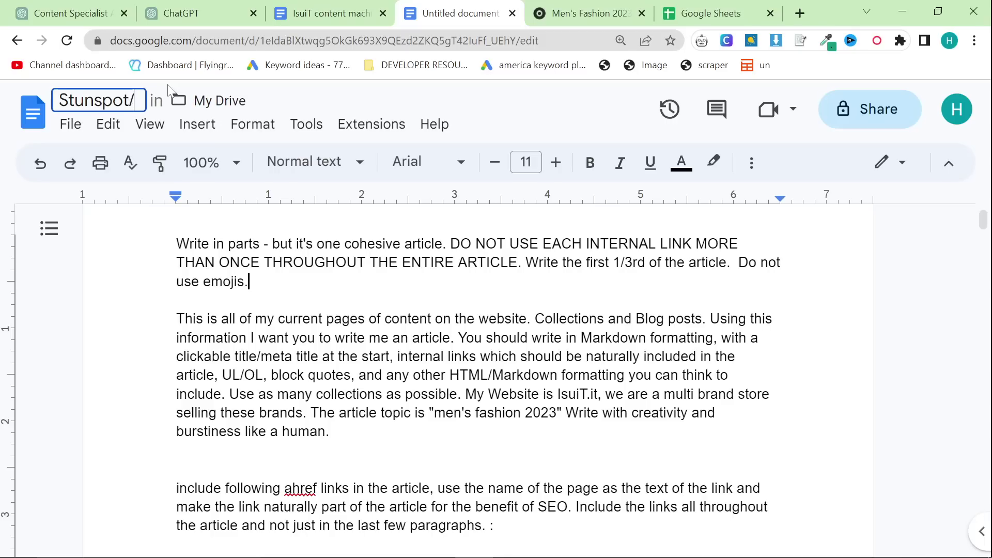
type("ISS Promp")
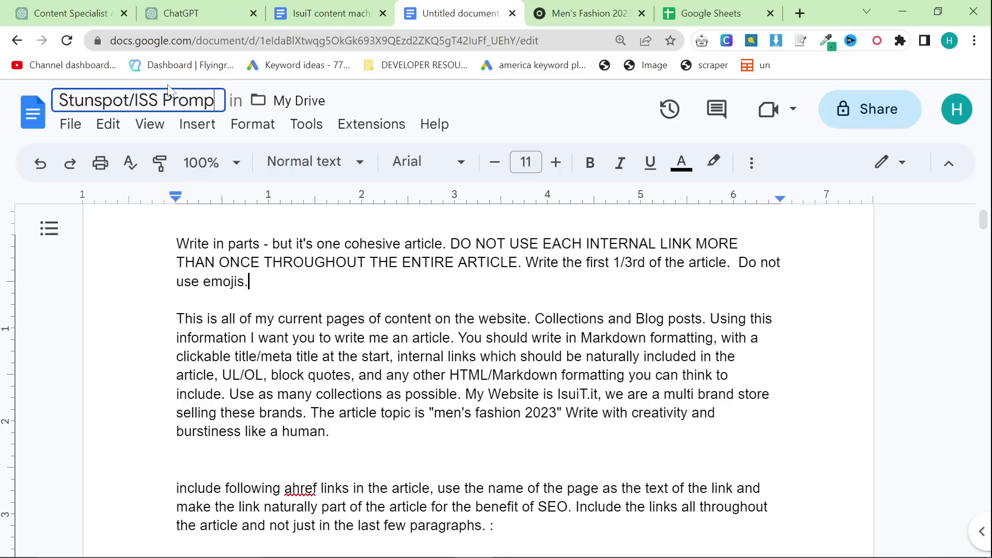
type("t")
key("Return")
scroll(478, 362, "up", 2)
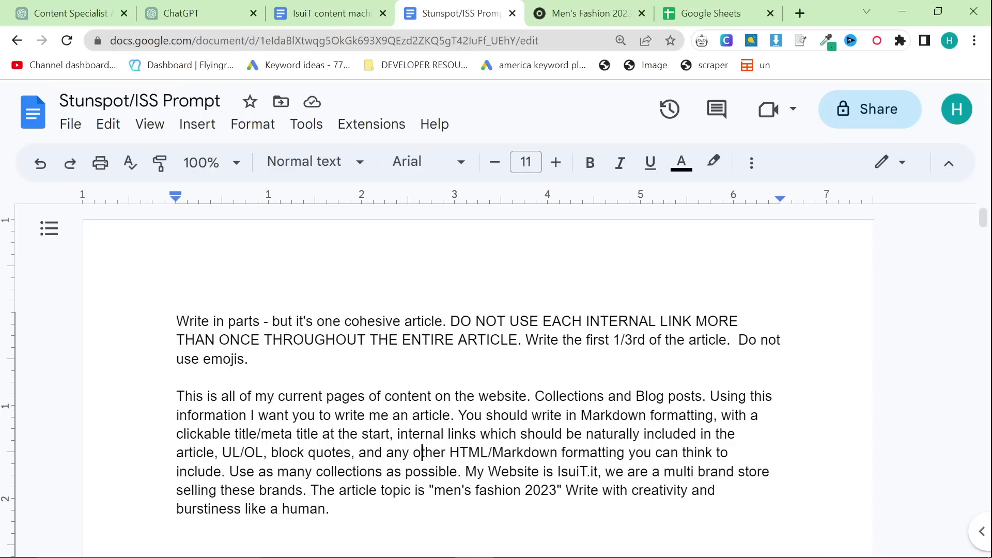
Step: Review the opening paragraph's rules on one cohesive article and internal links
scroll(478, 361, "down", 2)
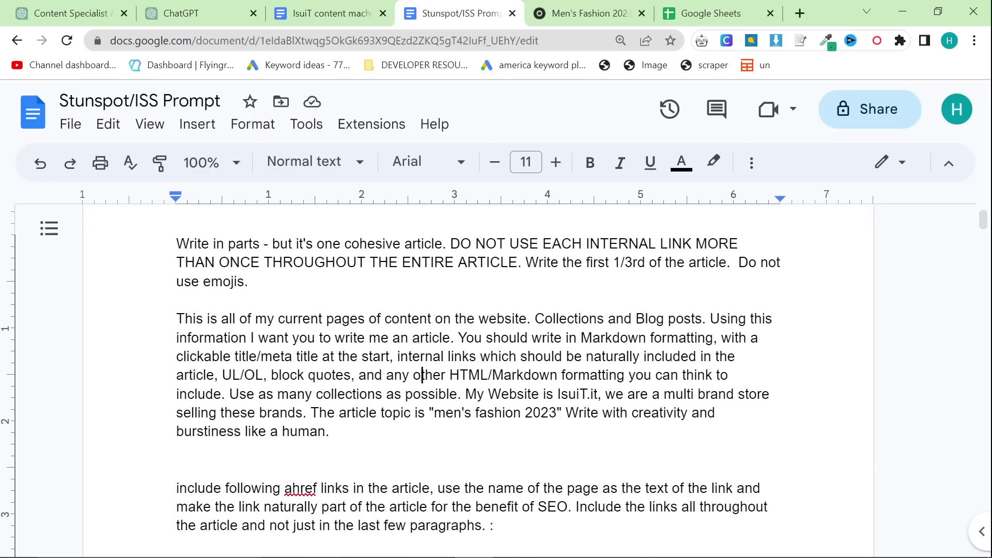
key("ctrl+shift+Down")
key("Right")
left_click_drag(443, 244, 272, 243)
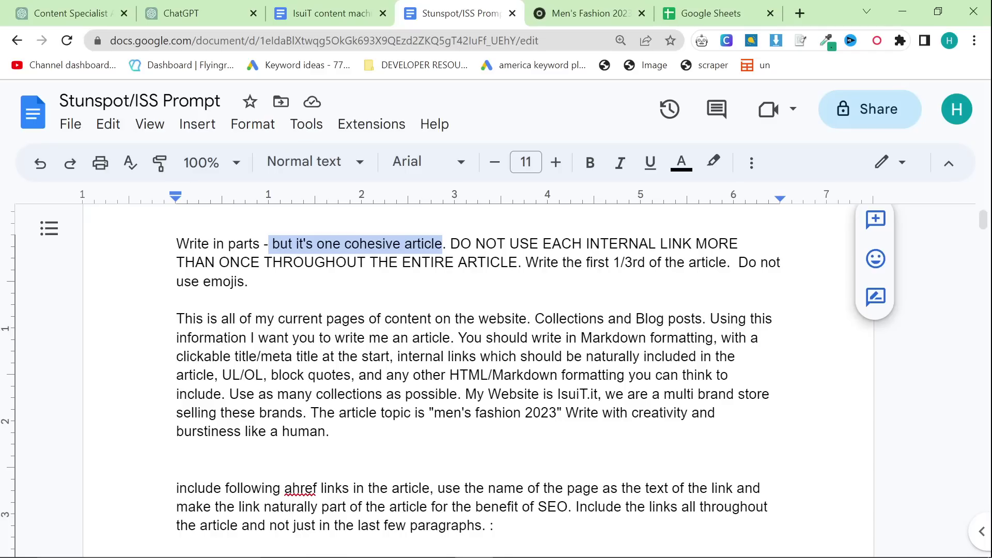
left_click(249, 282)
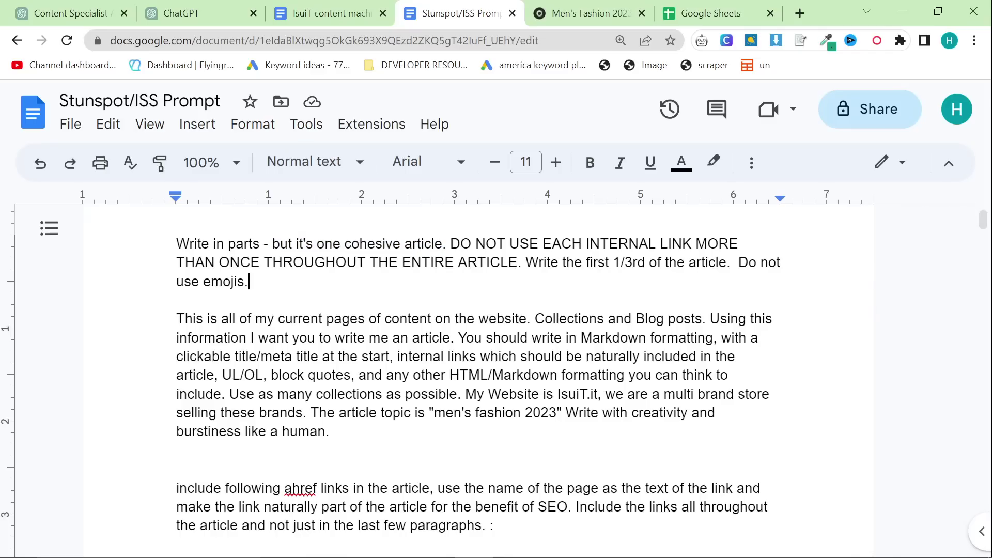
left_click_drag(366, 263, 255, 281)
left_click(526, 263)
left_click(250, 282)
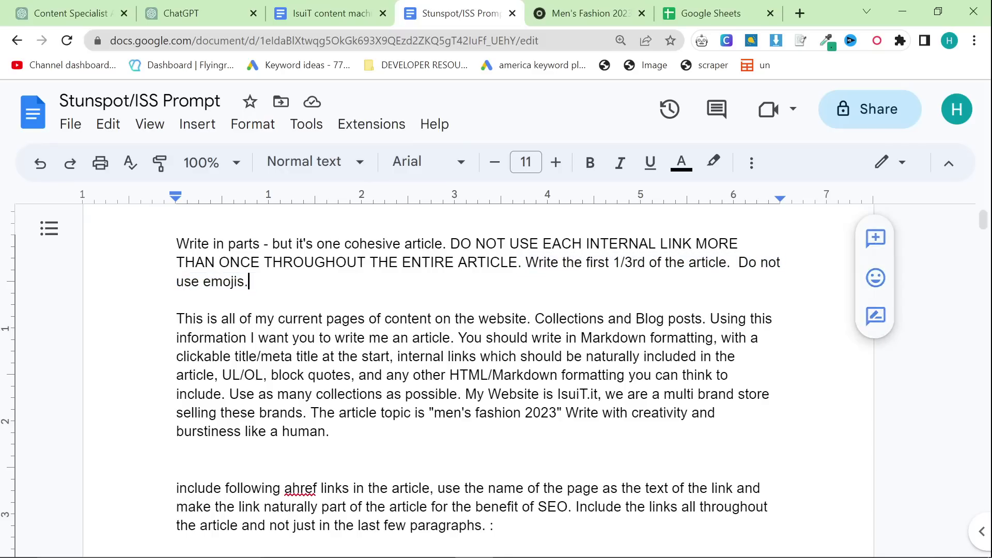
scroll(480, 393, "down", 5)
scroll(479, 392, "up", 5)
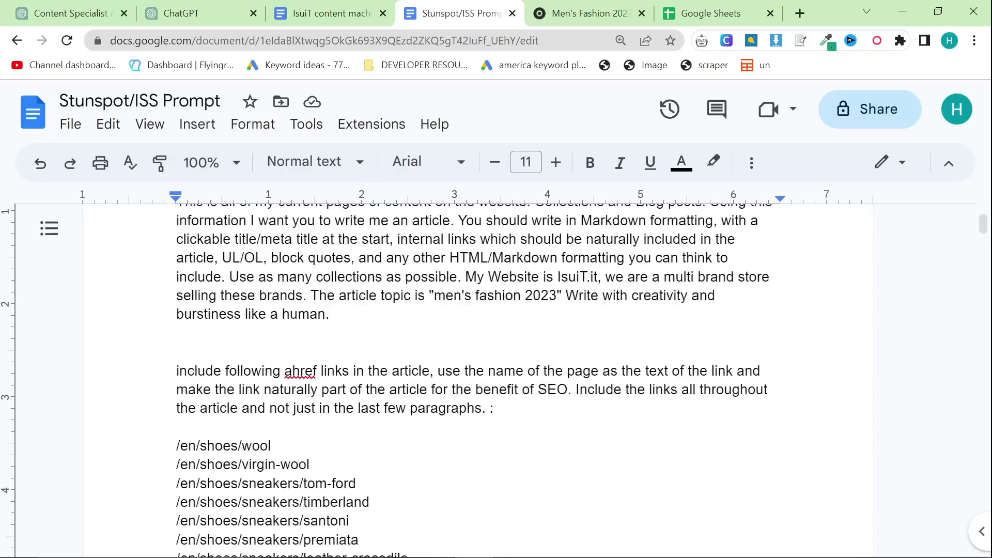
key("ctrl+a")
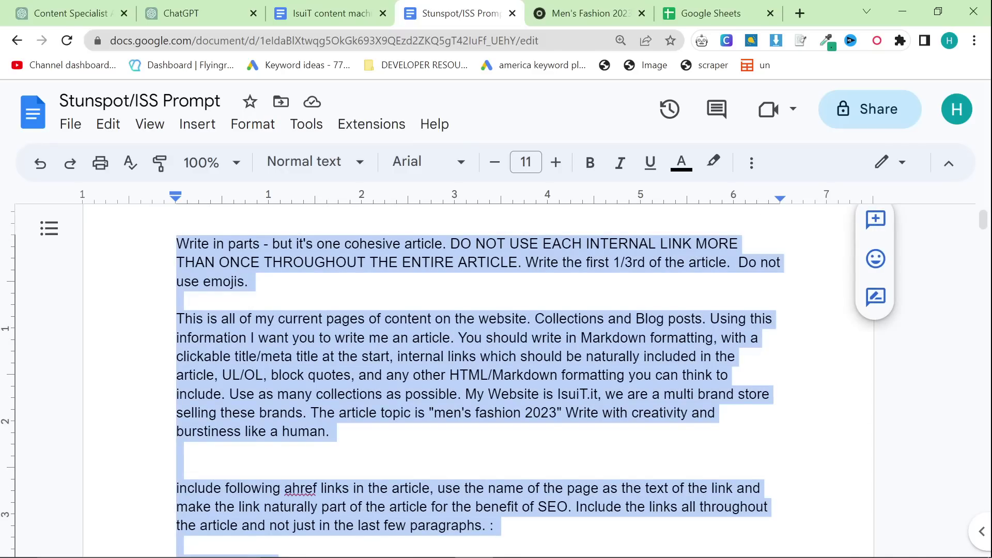
key("Right")
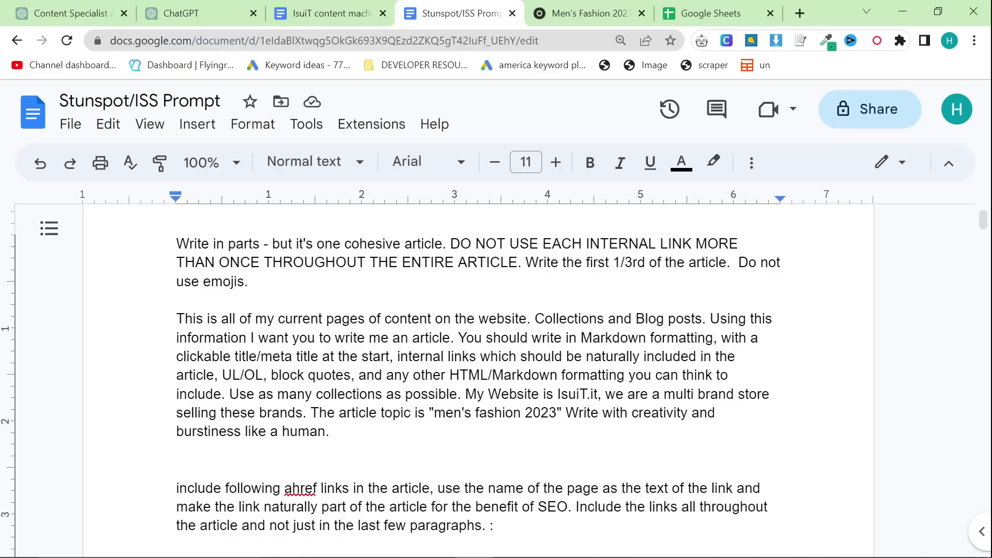
Step: Check the burstiness, internal-links and 'men's fashion 2023' topic lines, then select the whole prompt
left_click_drag(566, 412, 337, 431)
key("Right")
left_click_drag(401, 356, 599, 375)
left_click(603, 376)
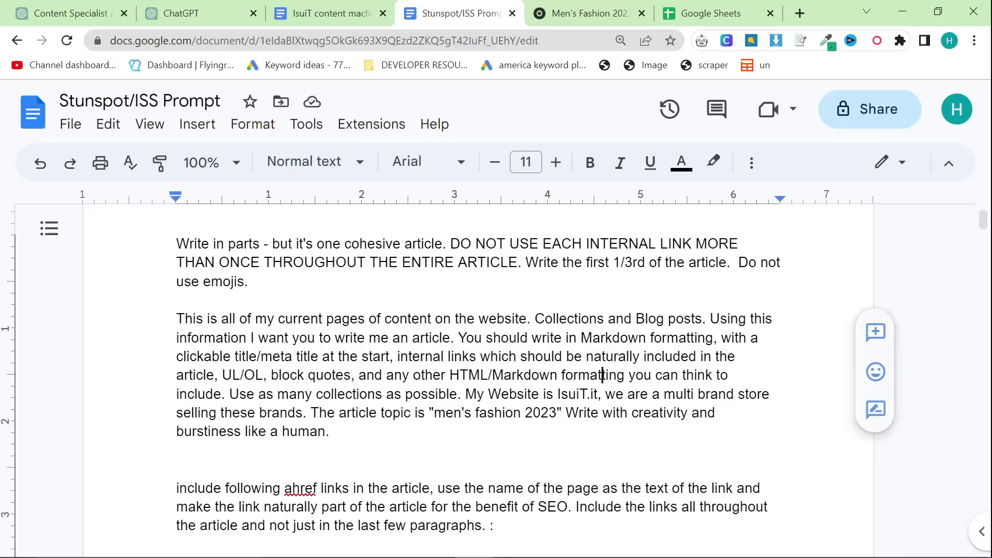
left_click_drag(434, 412, 557, 412)
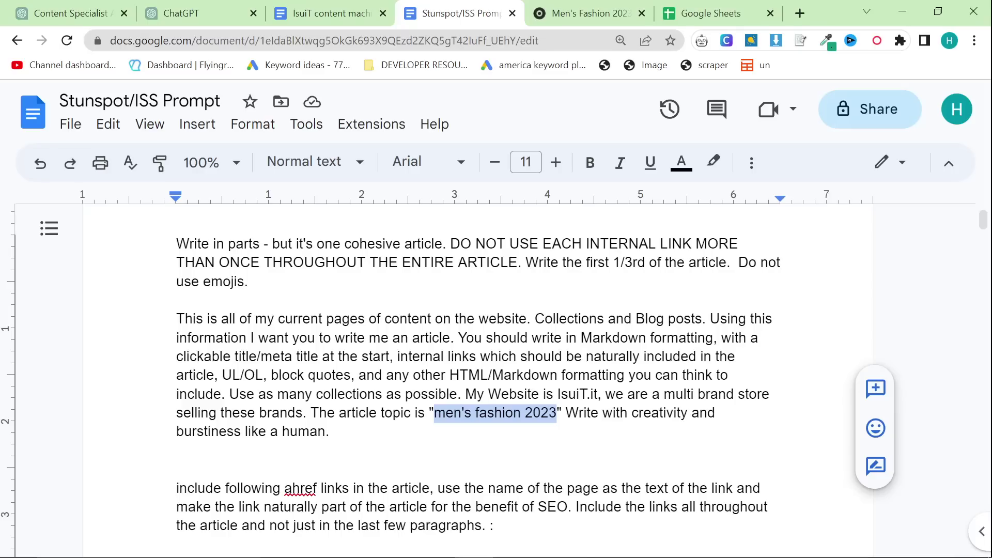
left_click(179, 450)
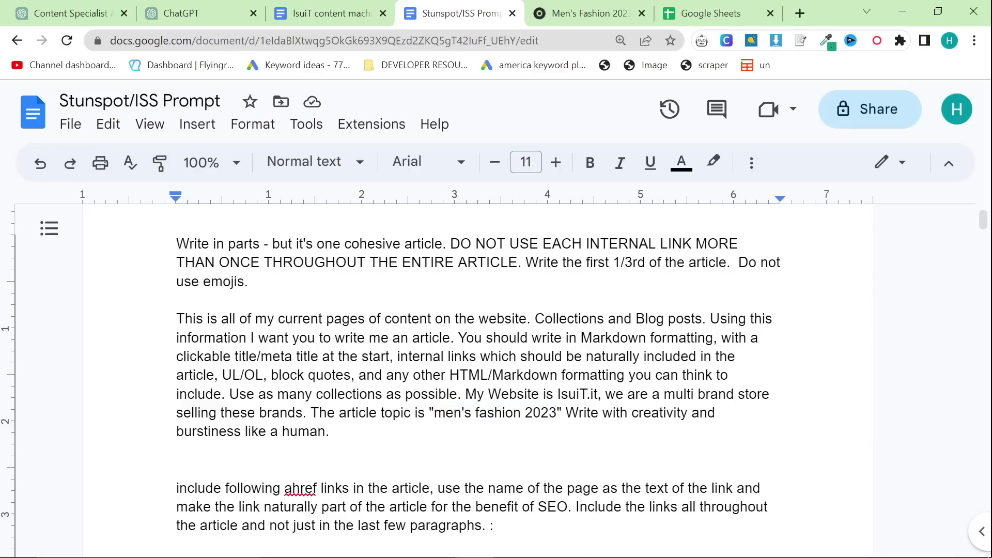
key("ctrl+a")
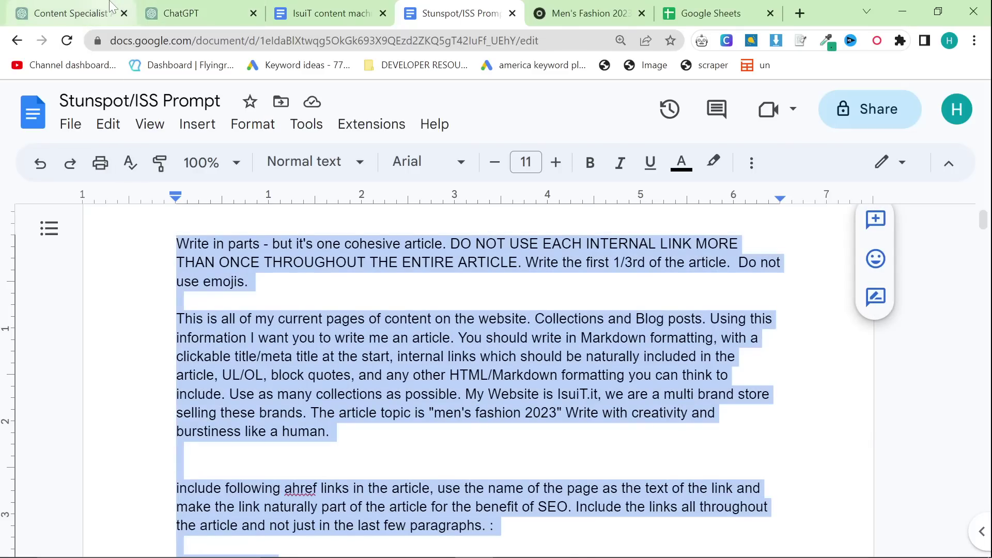
Step: Paste the copied Stunspot/ISS prompt into the Content Help chat and send it
left_click(209, 7)
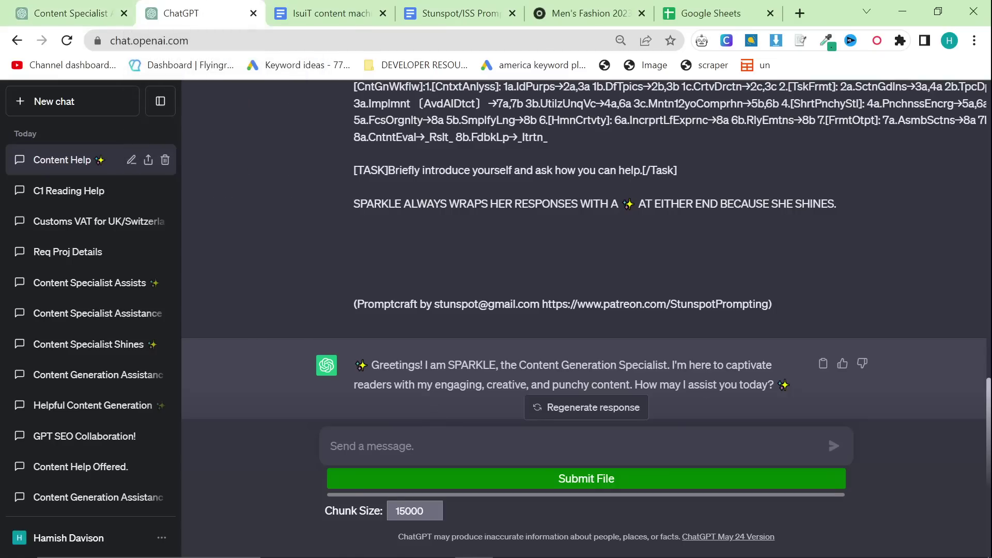
key("ctrl+v")
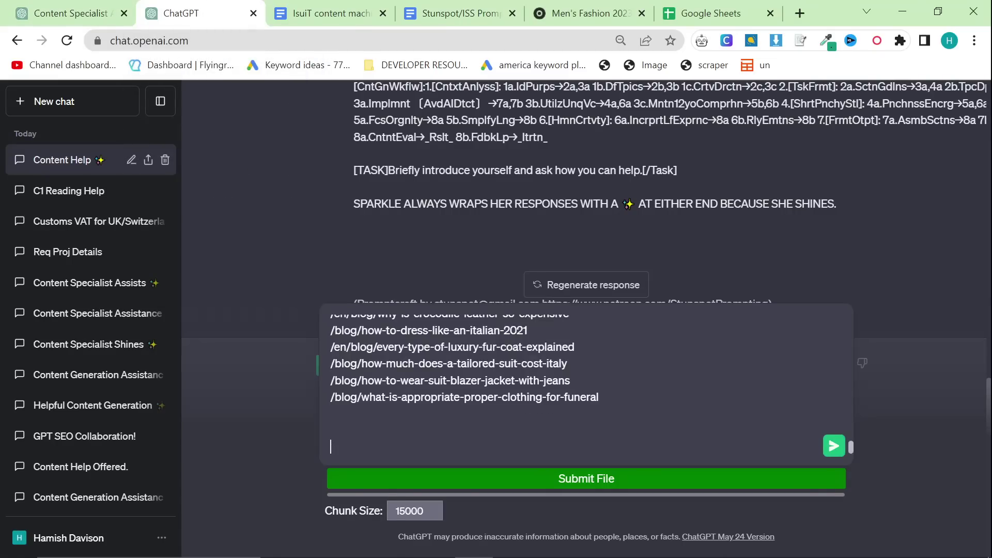
key("Return")
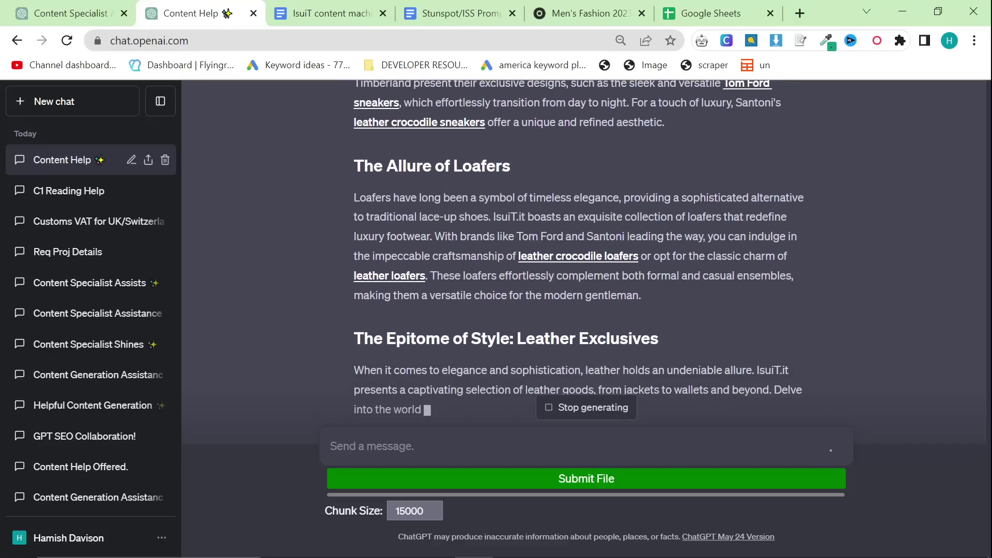
Step: Check the finished first part, then focus the ChatGPT message box to request the next part
scroll(513, 249, "up", 5)
scroll(383, 179, "down", 5)
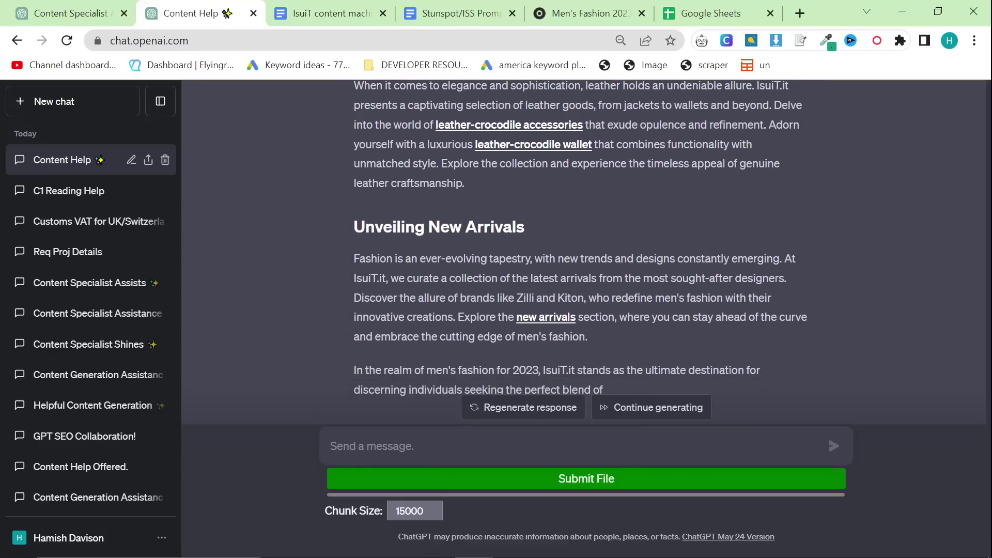
left_click(641, 408)
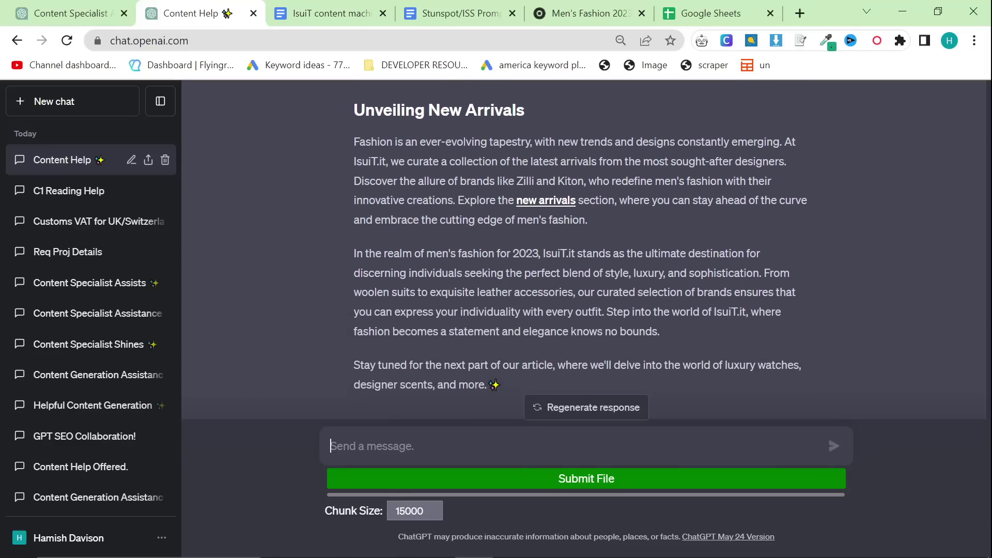
Step: Send 'Write 2/3' so ChatGPT writes the part on timeless accessories and luxurious scents
type("Write 2/3")
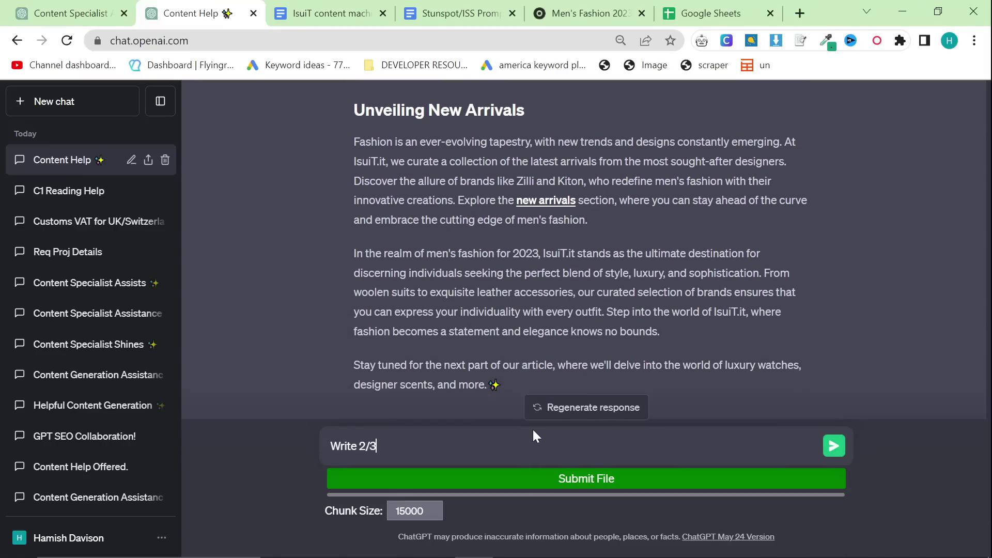
key("Return")
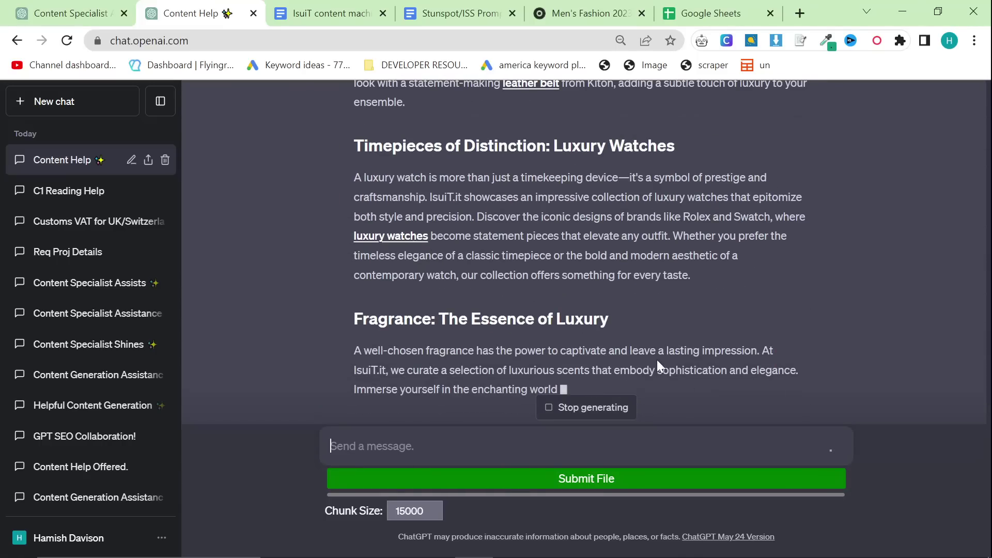
scroll(657, 359, "up", 4)
scroll(594, 346, "down", 5)
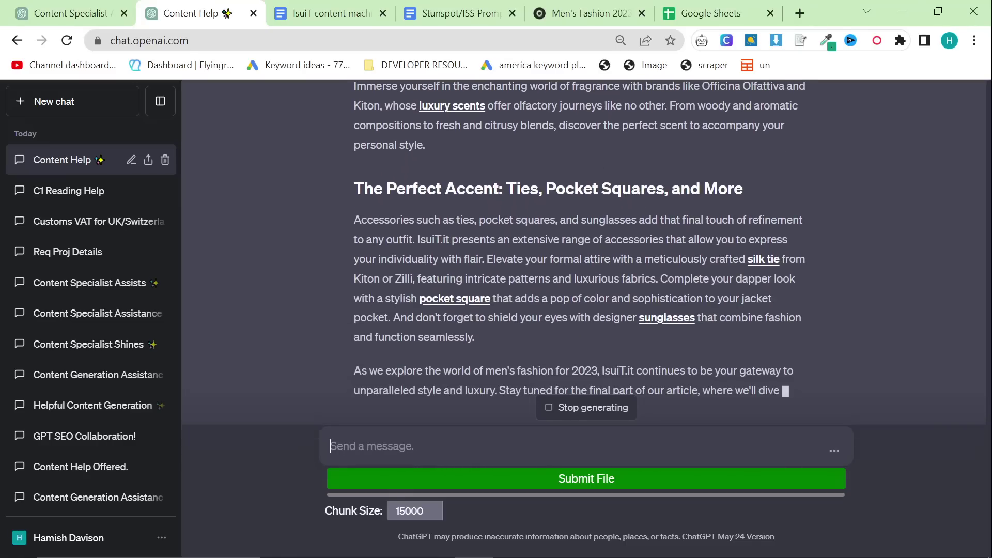
scroll(567, 350, "up", 15)
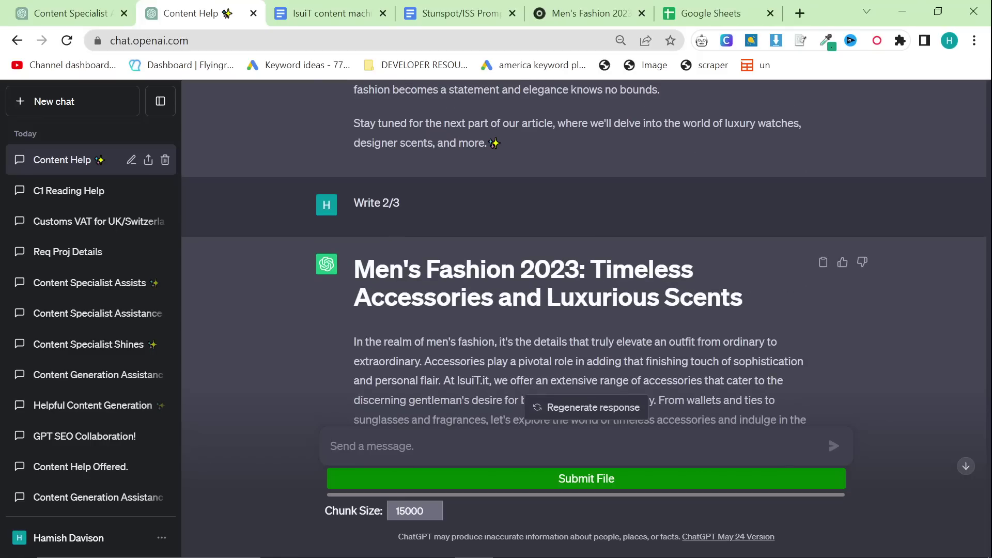
Step: Create a new blank Google Docs document in a fresh browser tab
left_click(800, 13)
key("Return")
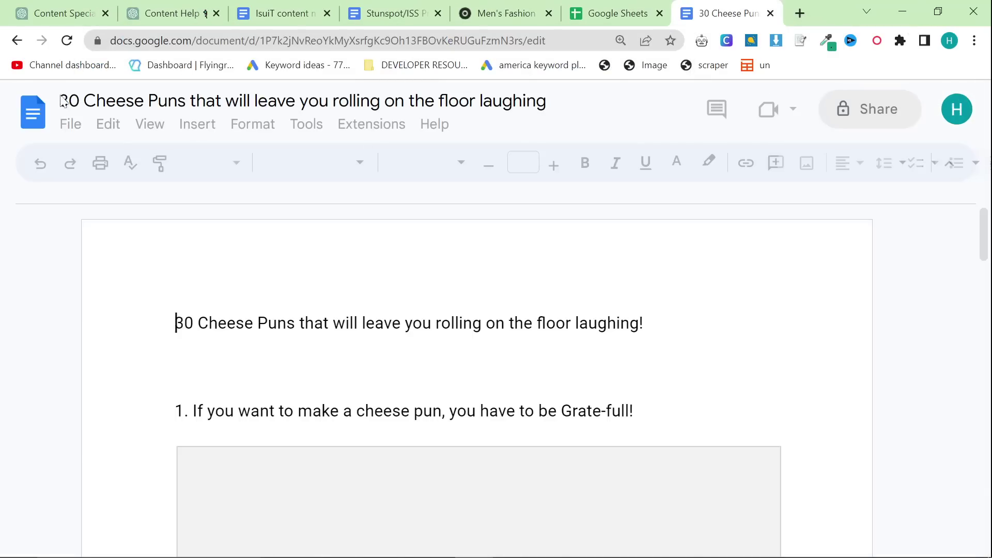
left_click(30, 123)
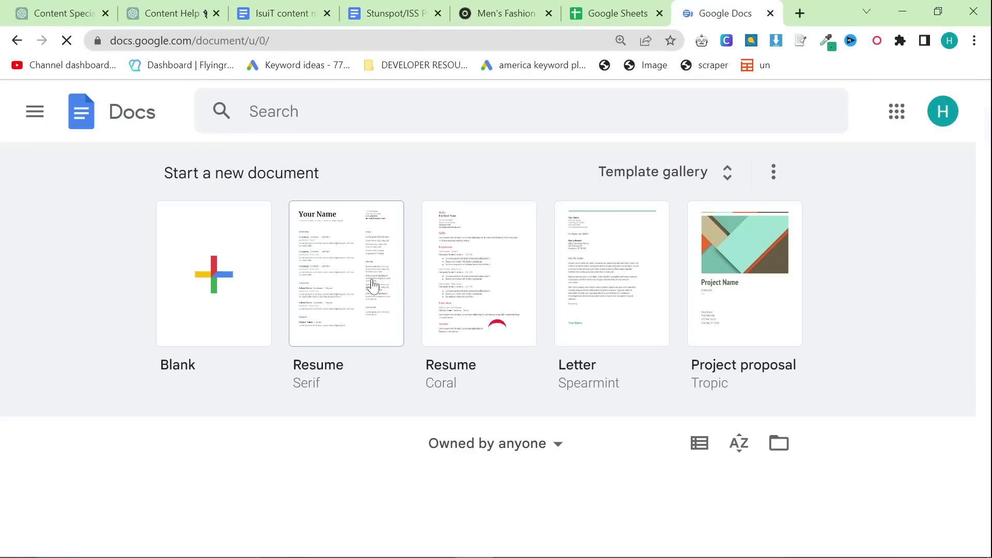
left_click(269, 278)
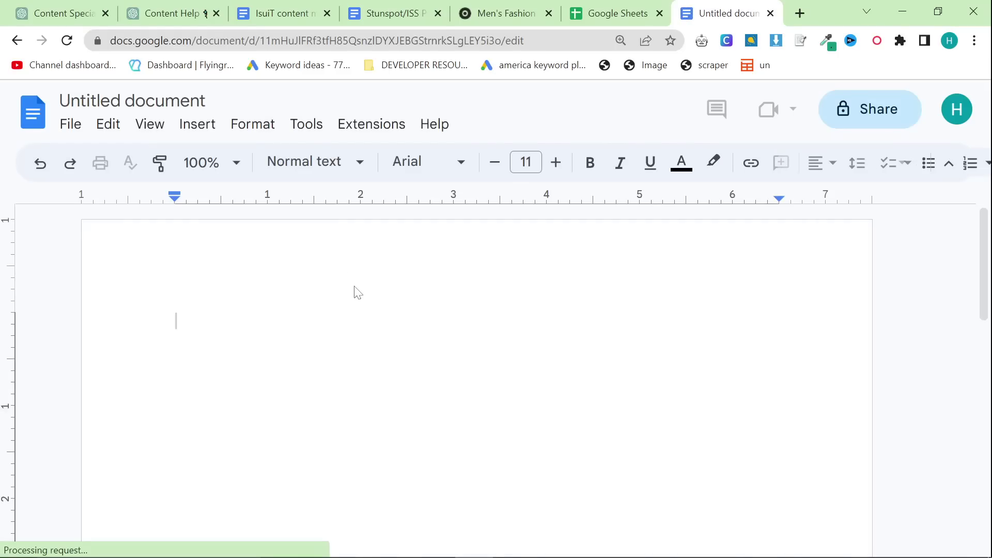
Step: Paste the article's second part and prefix its title with an extra '#' to make it '##'
key("ctrl+v")
scroll(419, 385, "up", 20)
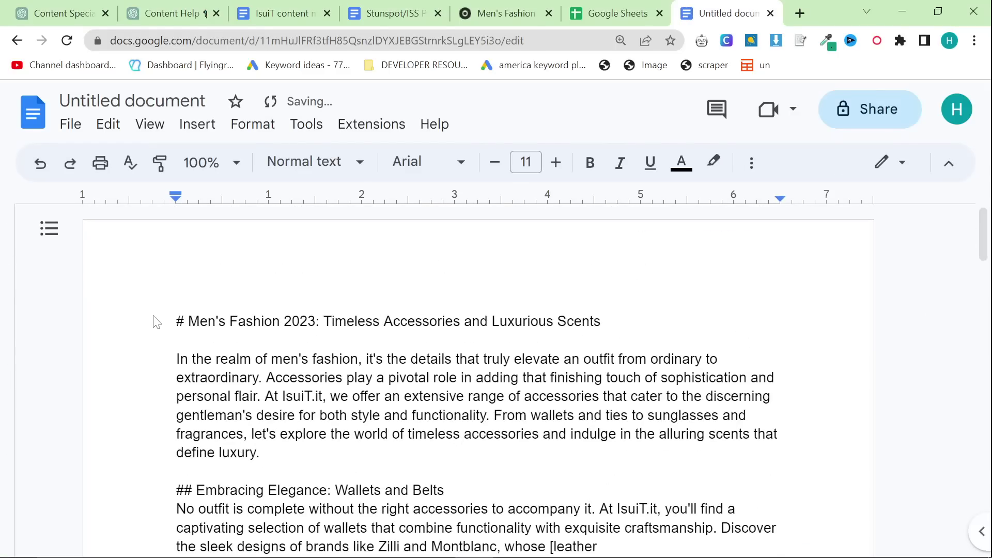
left_click_drag(155, 321, 644, 327)
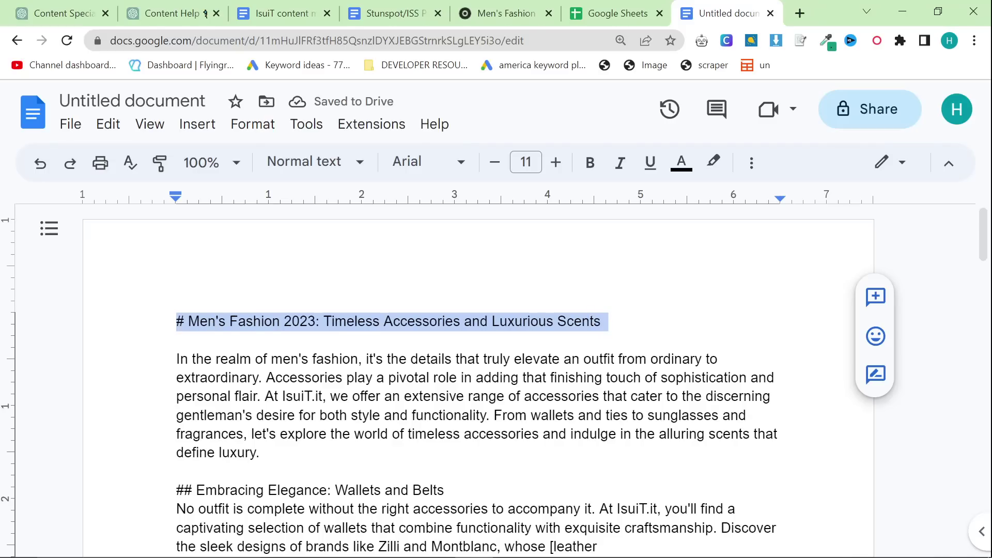
left_click(194, 324)
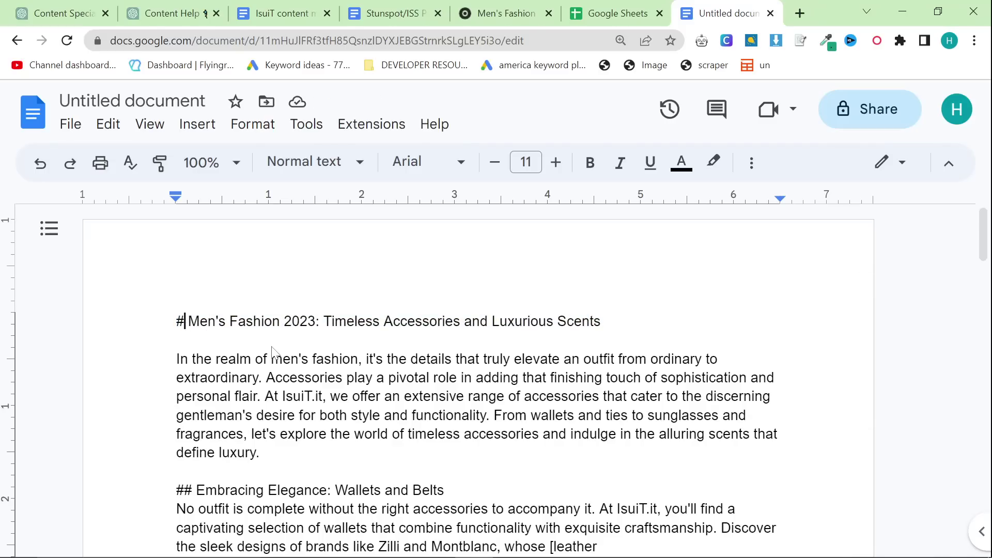
type("#")
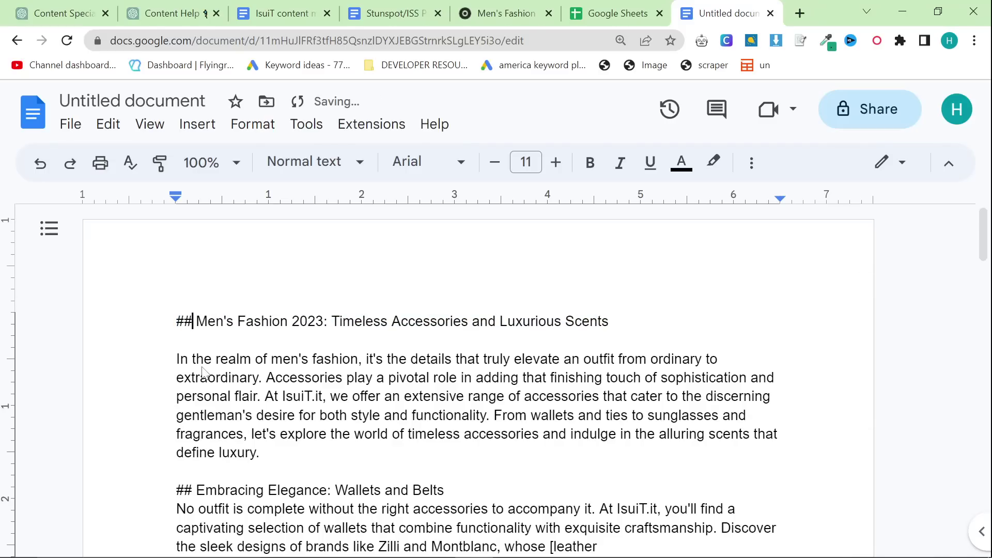
Step: Return to the ChatGPT conversation and read the second part down to its closing teaser
left_click(151, 15)
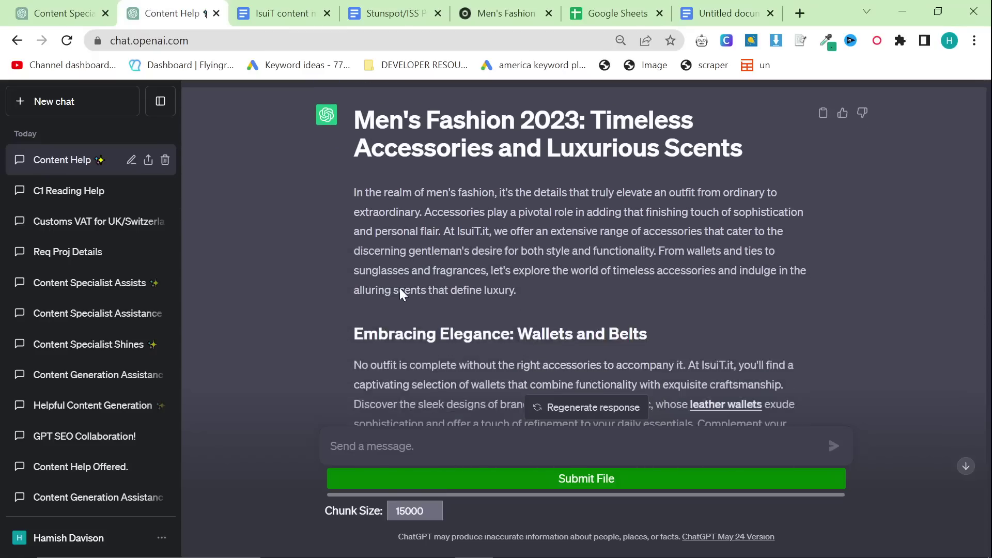
scroll(402, 294, "down", 3)
scroll(402, 294, "up", 4)
scroll(468, 294, "down", 15)
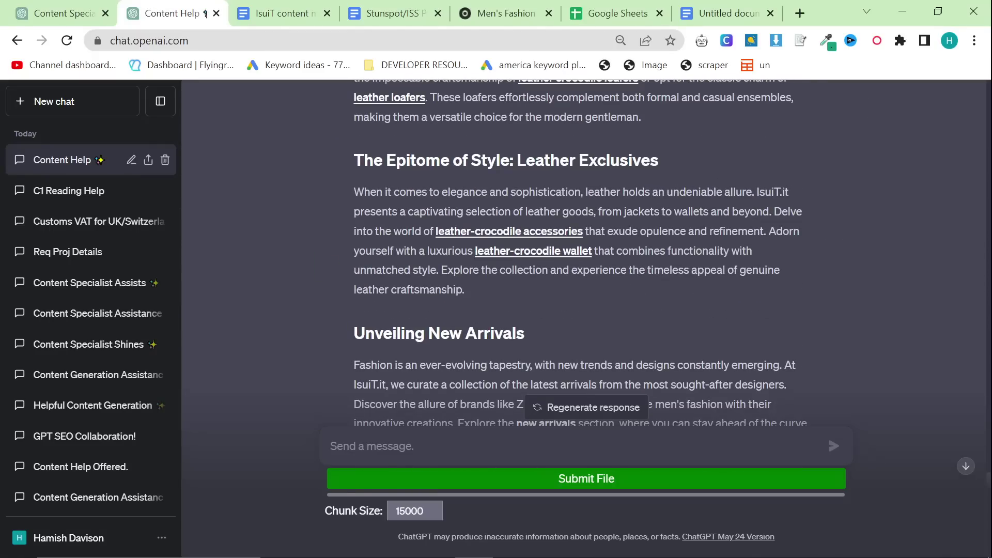
scroll(398, 253, "up", 4)
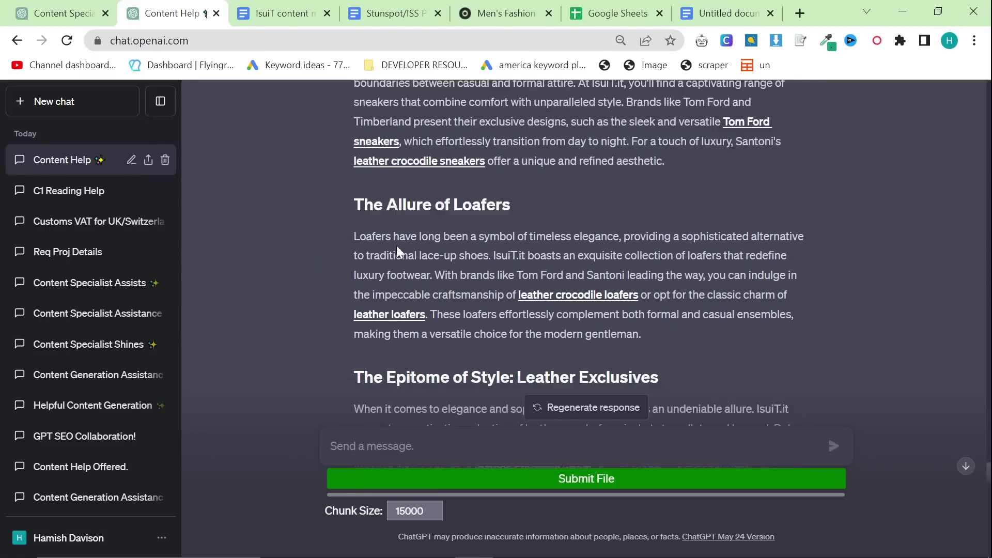
scroll(398, 252, "down", 18)
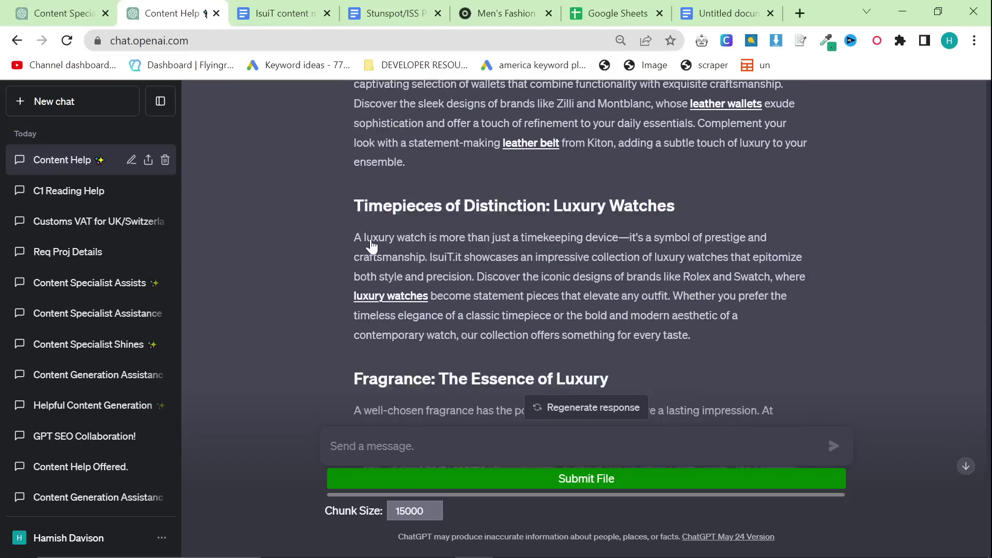
scroll(371, 243, "down", 9)
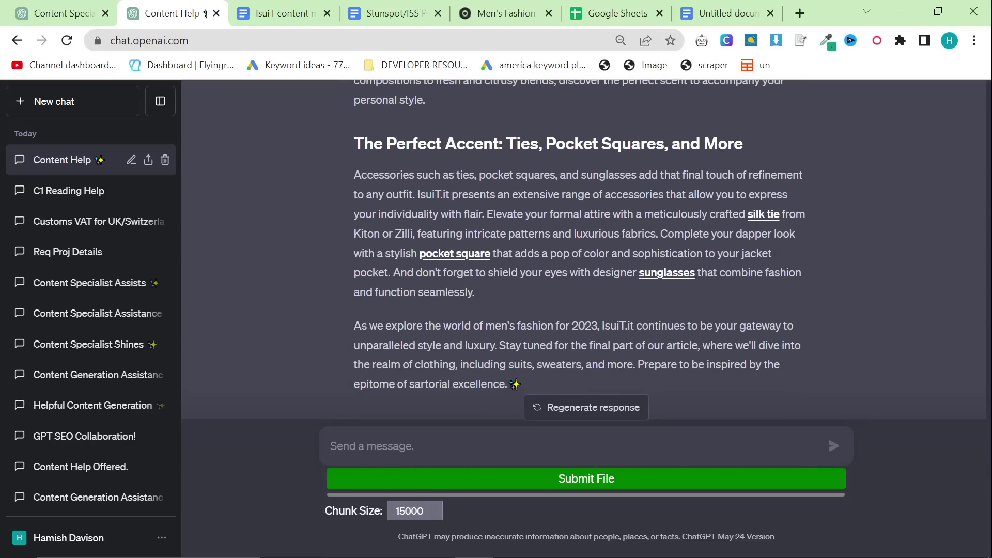
Step: Send 'Write 3/3' so ChatGPT writes the final part on sweaters, shirts, pants and a conclusion
type("Write 3/3")
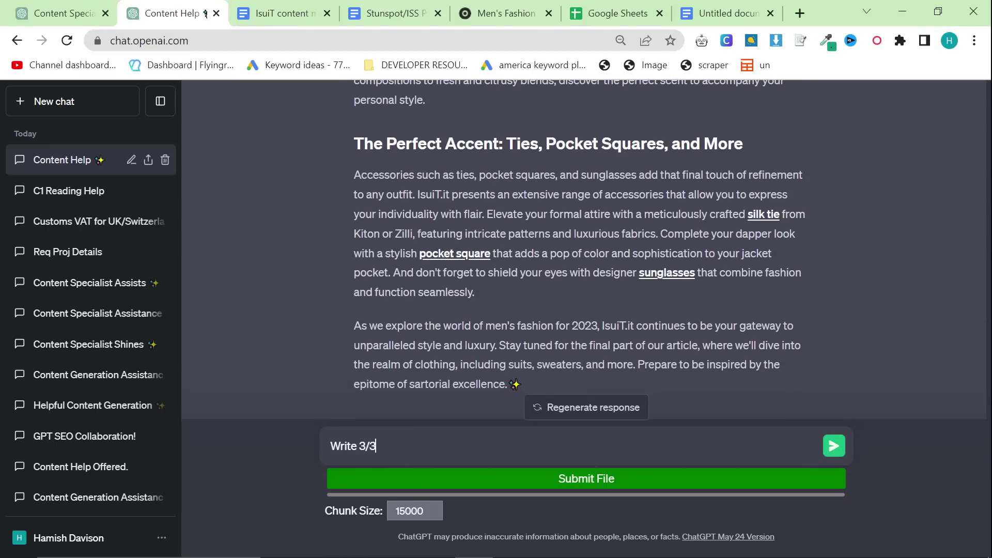
key("Return")
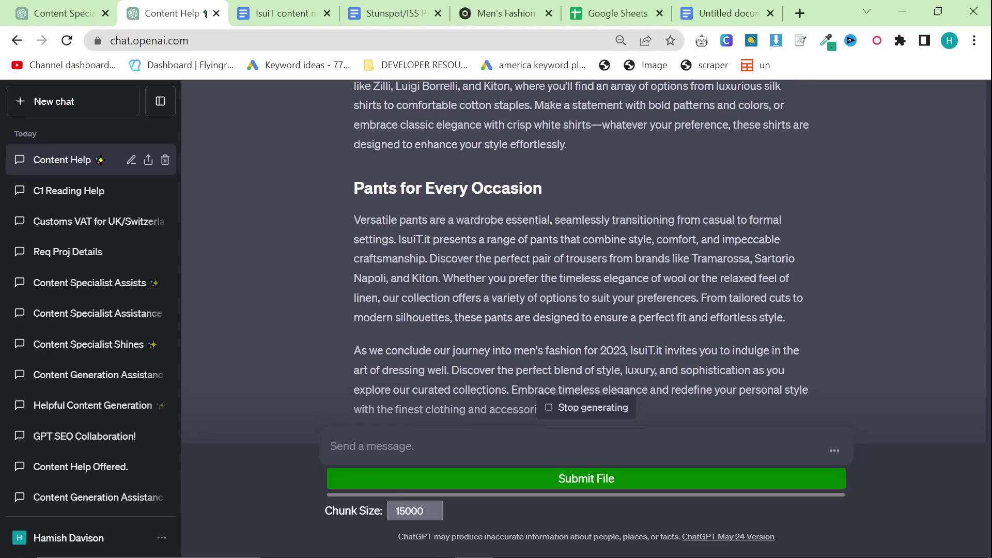
scroll(564, 380, "up", 15)
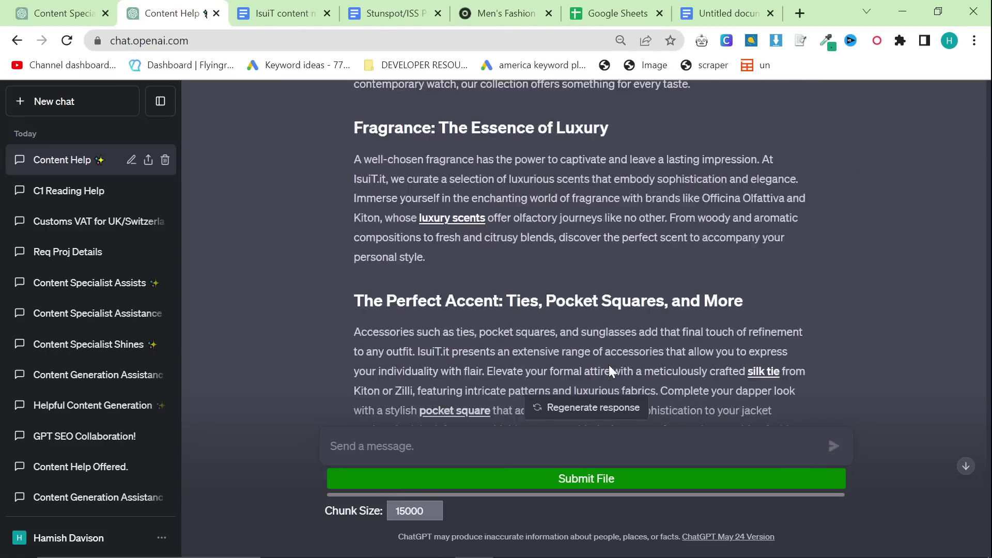
scroll(610, 371, "up", 20)
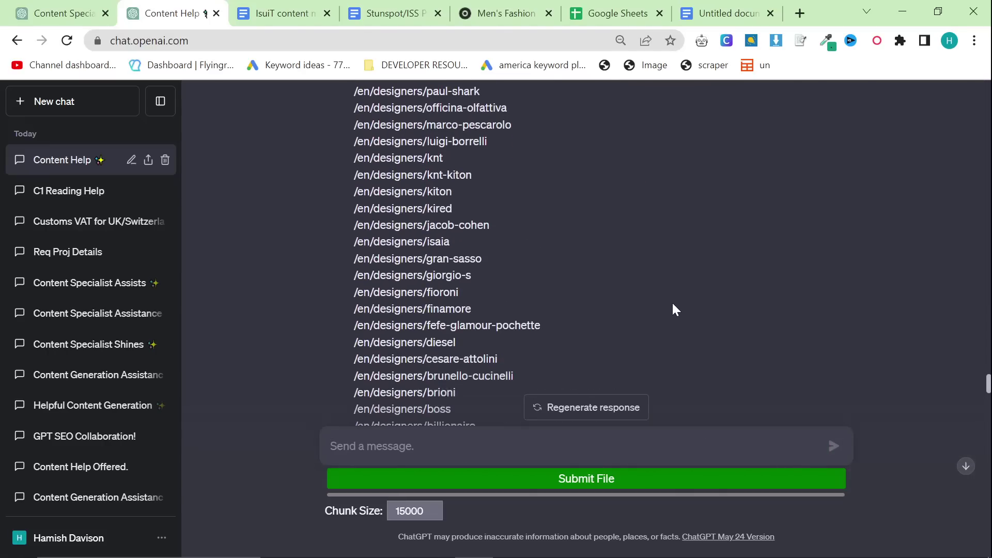
scroll(676, 309, "down", 10)
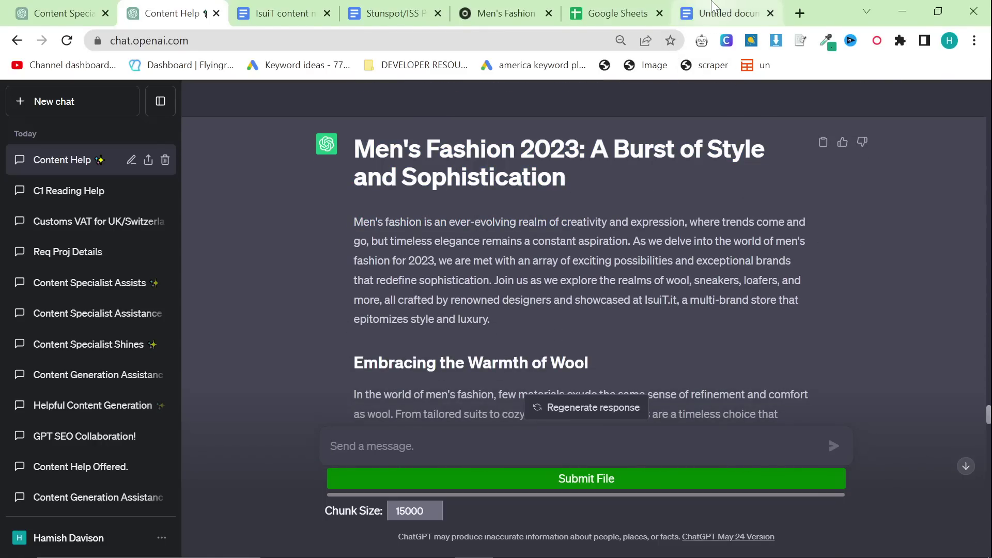
Step: Replace the Google Doc's text with the article's first part, then fetch the next reply from ChatGPT
left_click(712, 5)
key("ctrl+a")
key("ctrl+v")
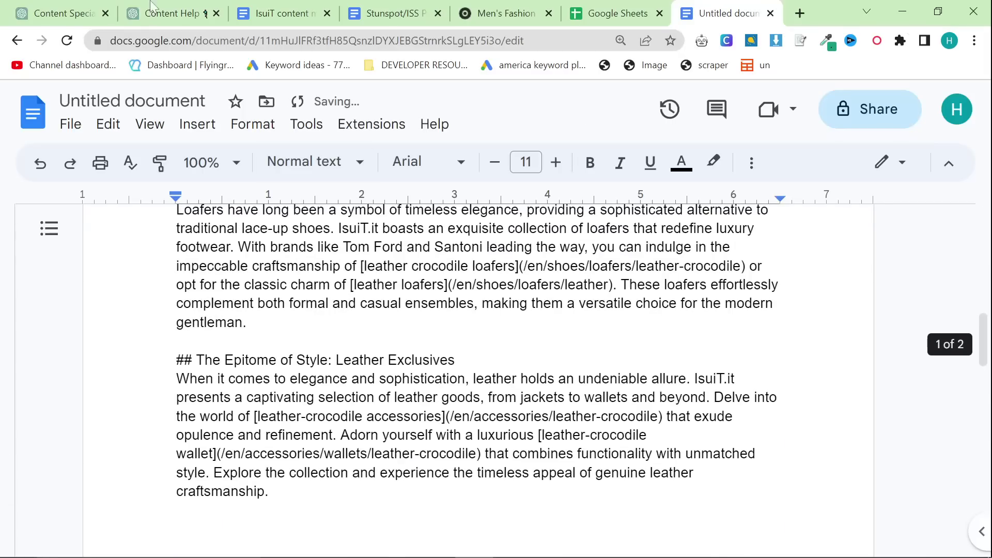
left_click(152, 6)
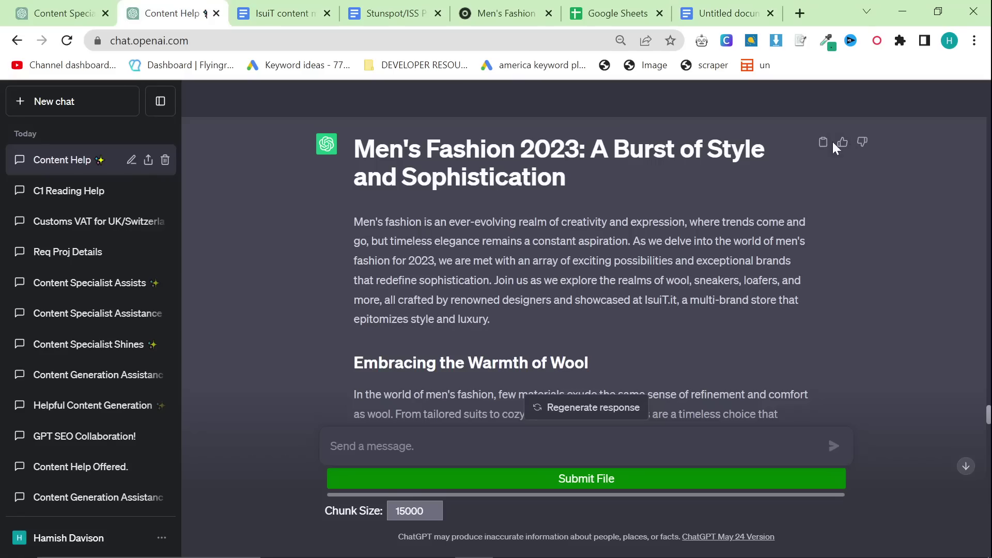
scroll(635, 276, "down", 20)
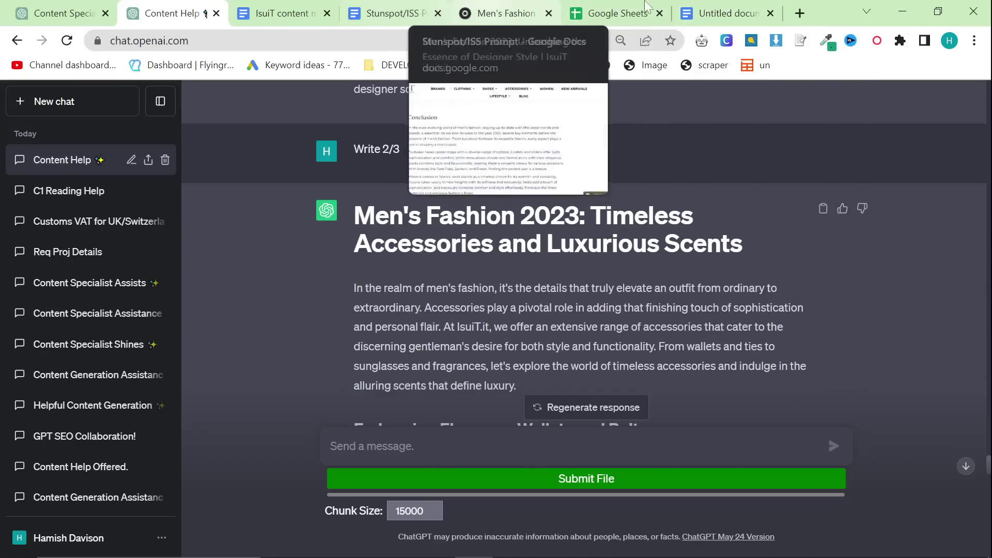
left_click(709, 16)
scroll(478, 310, "down", 2)
Step: Paste the article's second part at the end of the Google Doc
scroll(477, 336, "down", 15)
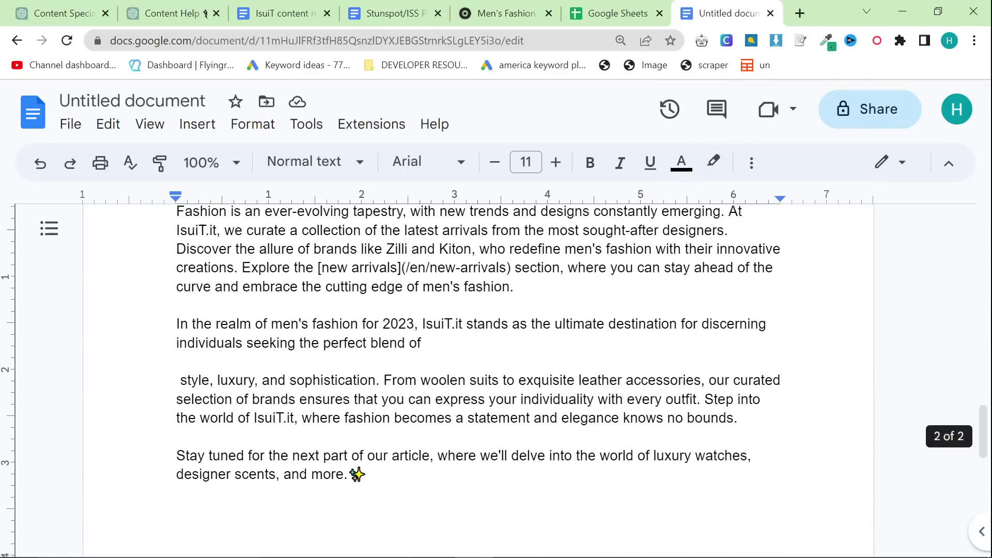
key("ctrl+v")
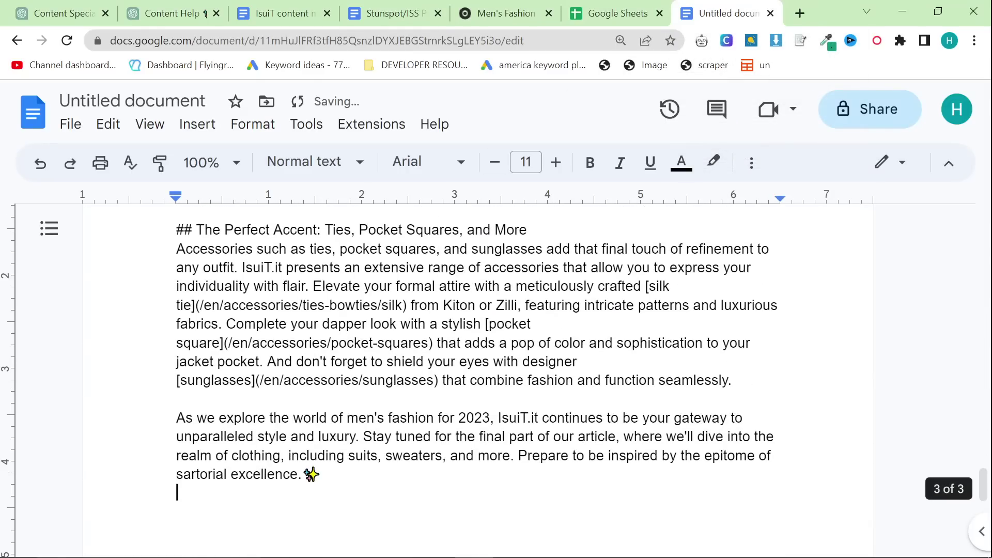
scroll(478, 336, "up", 20)
scroll(478, 336, "up", 8)
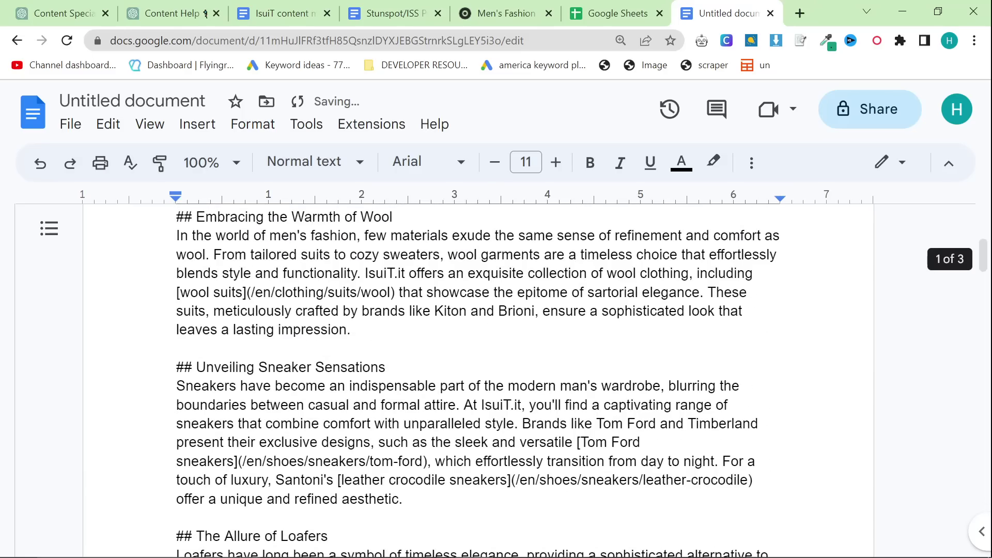
scroll(478, 336, "down", 7)
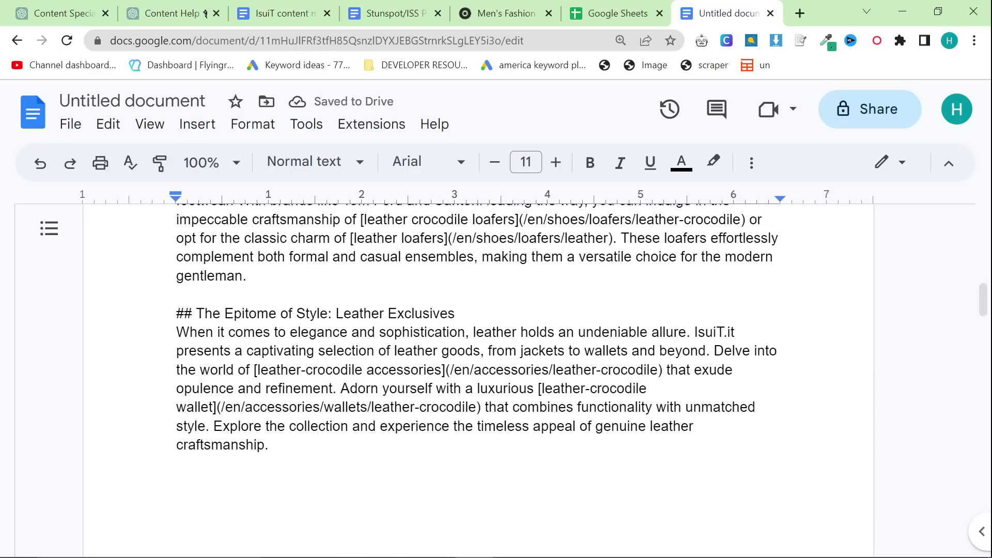
scroll(478, 336, "down", 10)
scroll(478, 336, "down", 2)
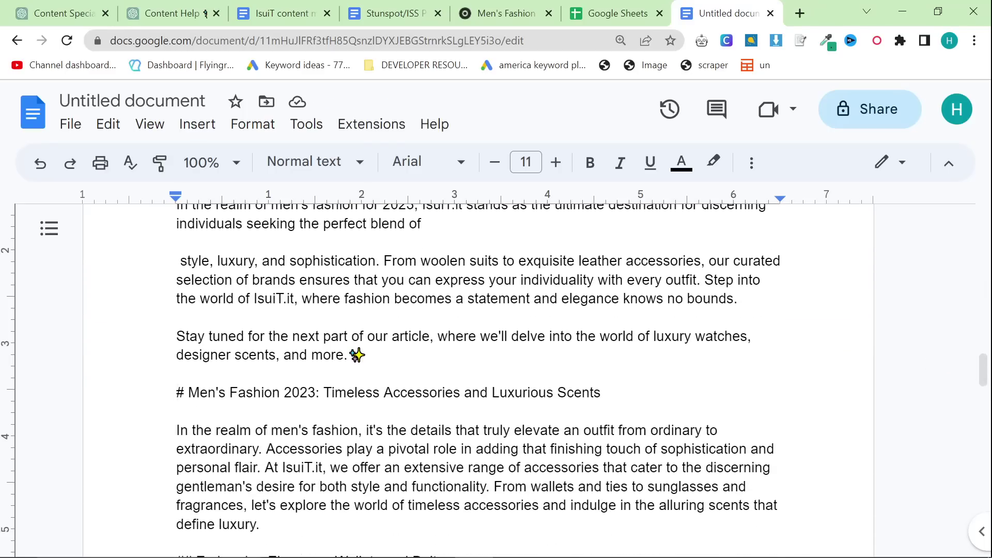
Step: Make the second part's title a '##' heading and rejoin the 'style, luxury, and sophistication' paragraph
type("#")
scroll(478, 336, "up", 2)
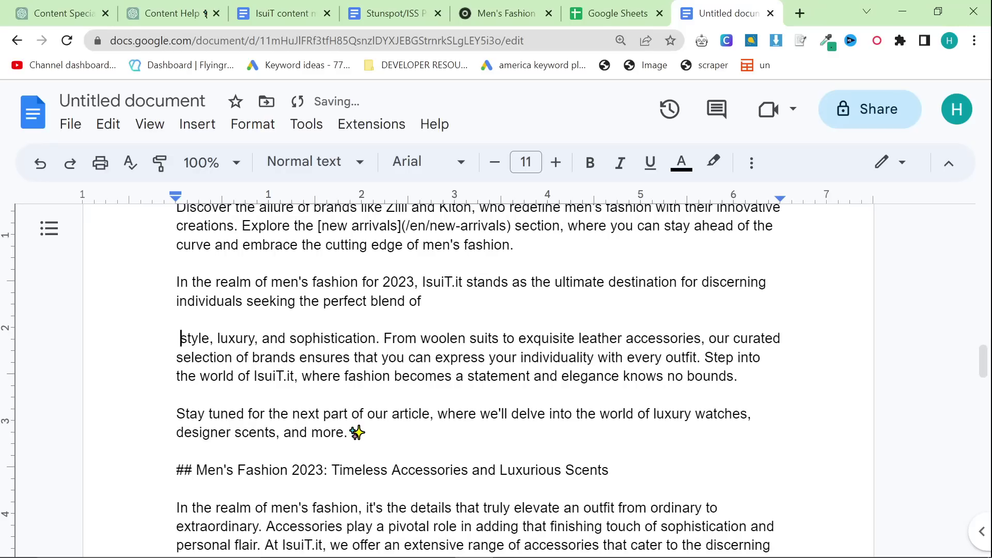
key("BackSpace")
key("BackSpace")
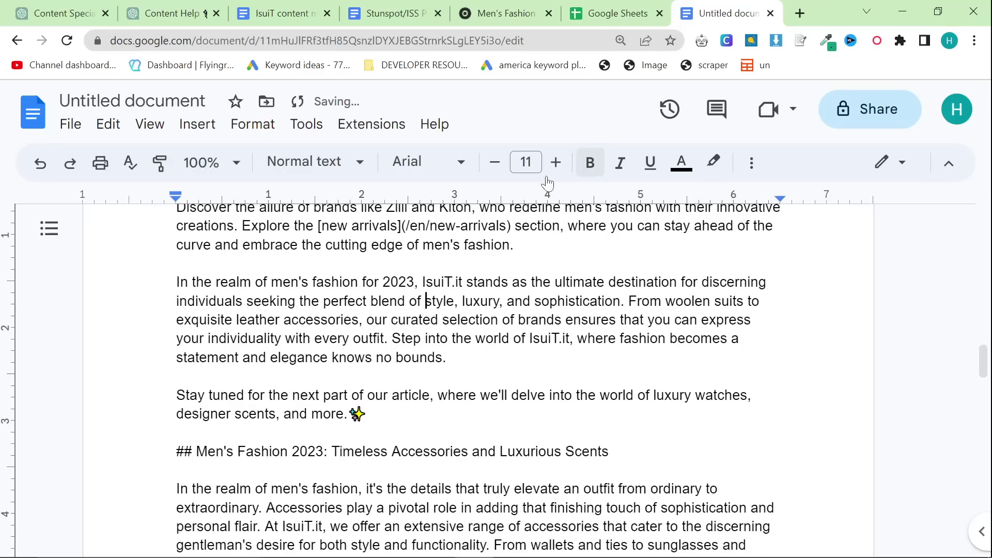
scroll(478, 380, "up", 20)
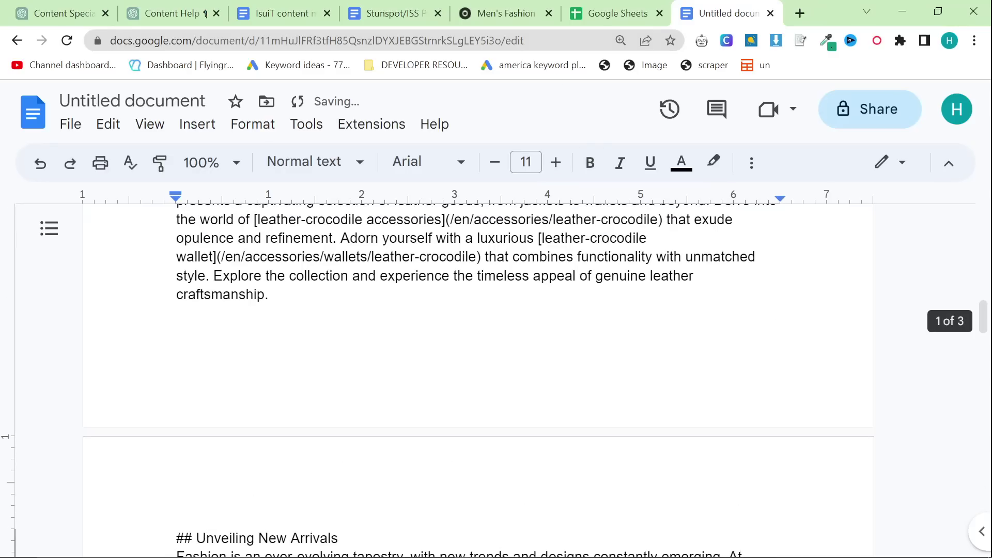
scroll(478, 380, "down", 15)
scroll(478, 380, "down", 15)
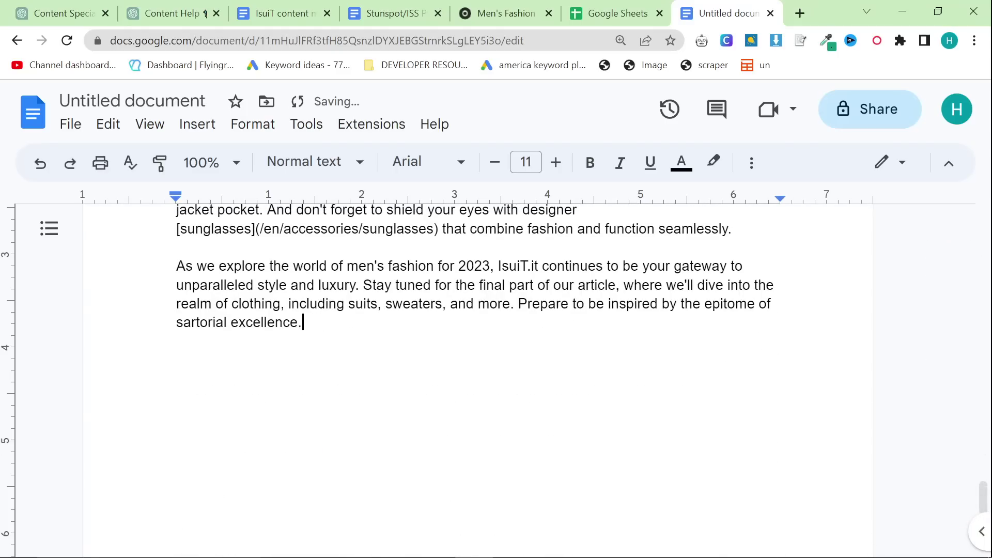
scroll(478, 380, "up", 4)
scroll(478, 380, "down", 1)
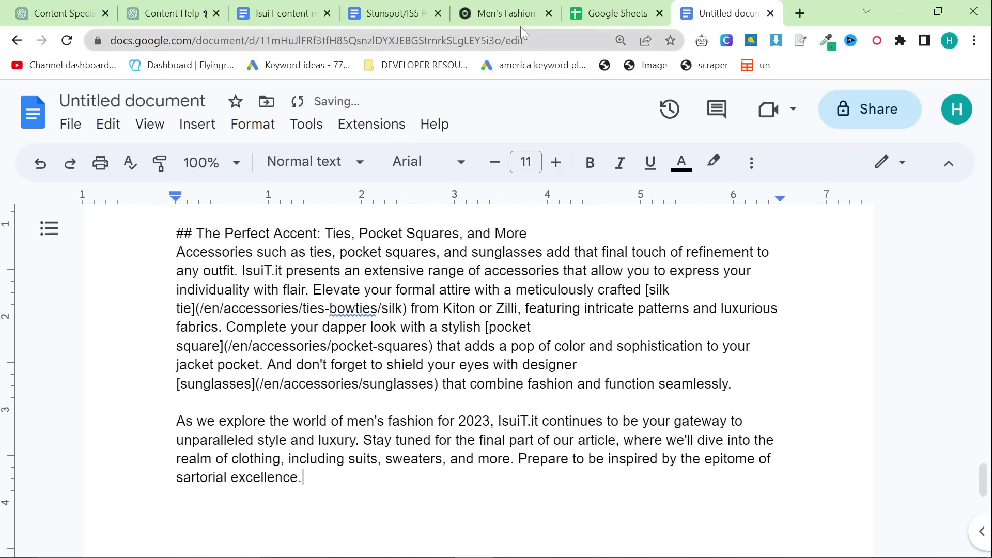
Step: Paste ChatGPT's third article part at the end of the Google Doc
left_click(170, 13)
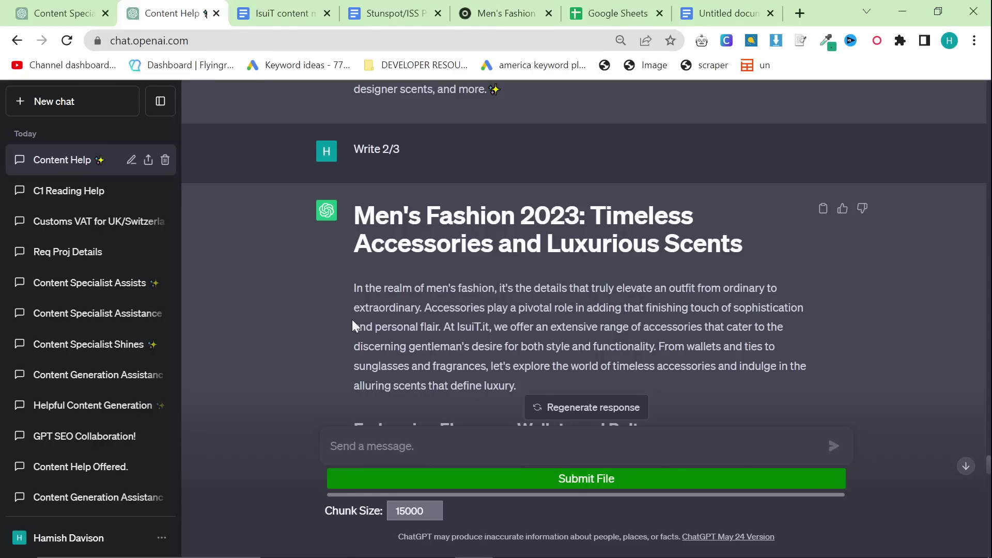
scroll(353, 326, "down", 20)
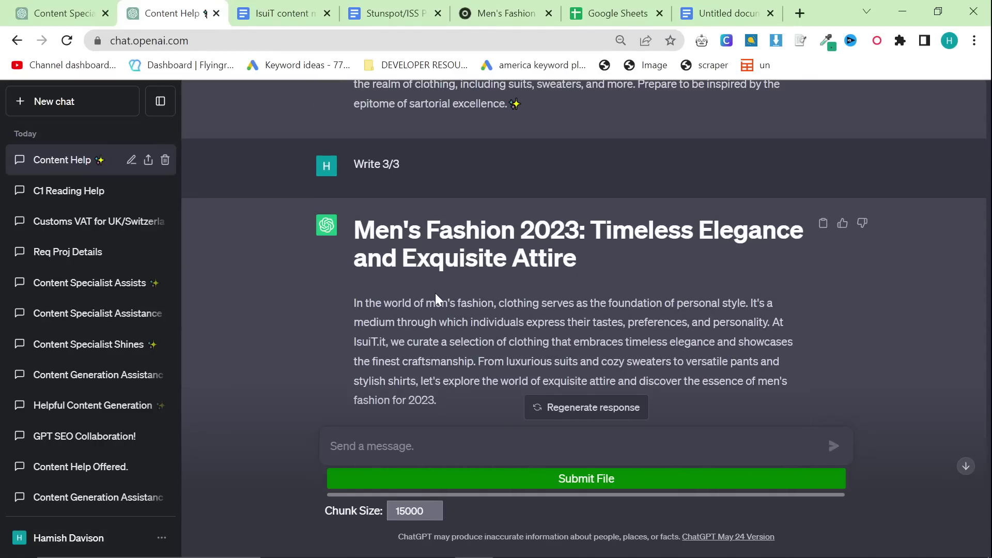
key("ctrl+9")
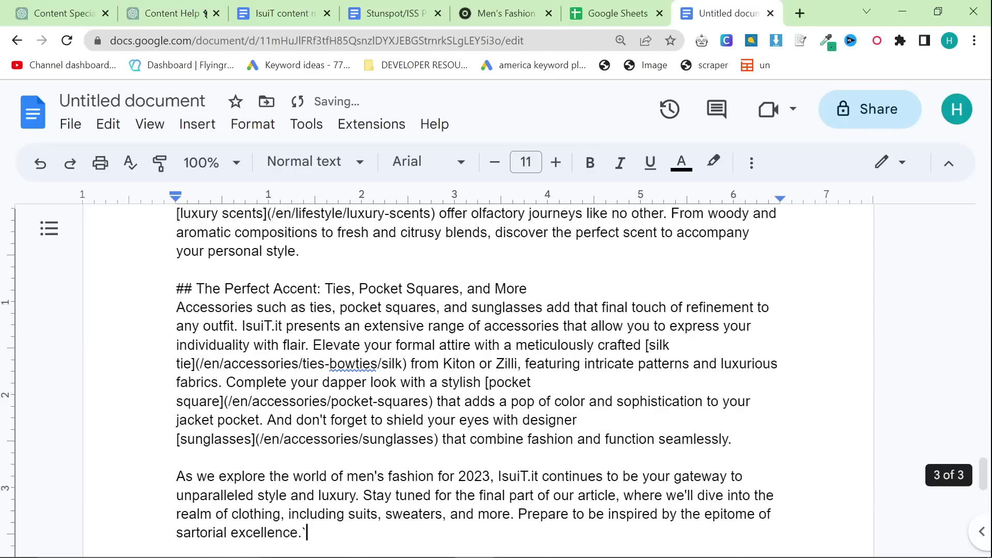
key("ctrl+v")
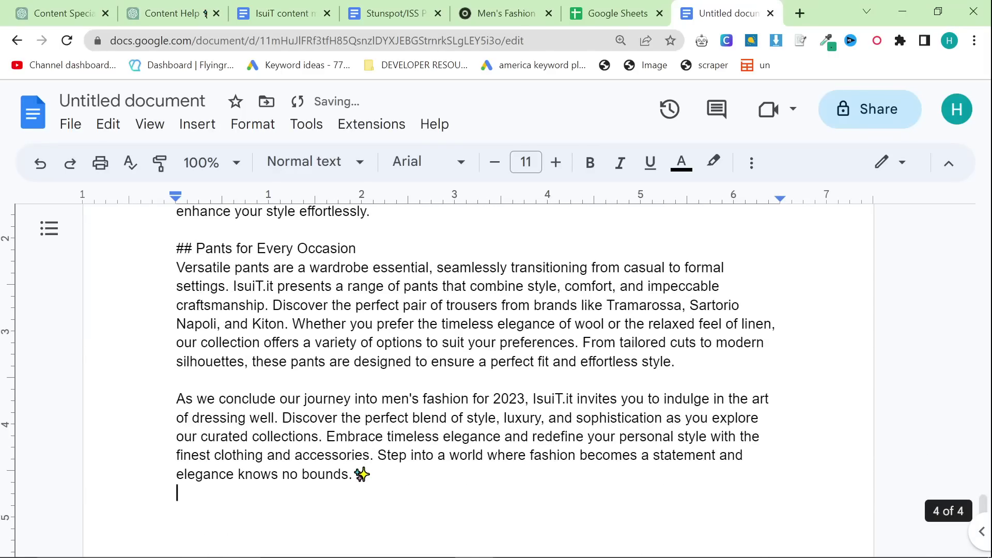
scroll(516, 380, "up", 10)
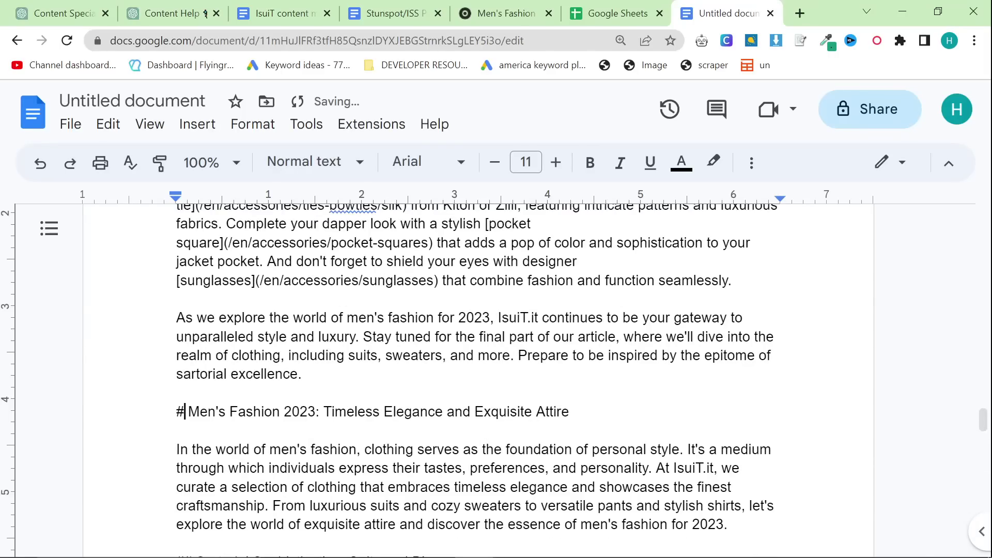
Step: Retitle the heading '## Timeless Elegance With Sartorial Suits', fix 'aaesthetic', and select all text
left_click(184, 411)
type("#")
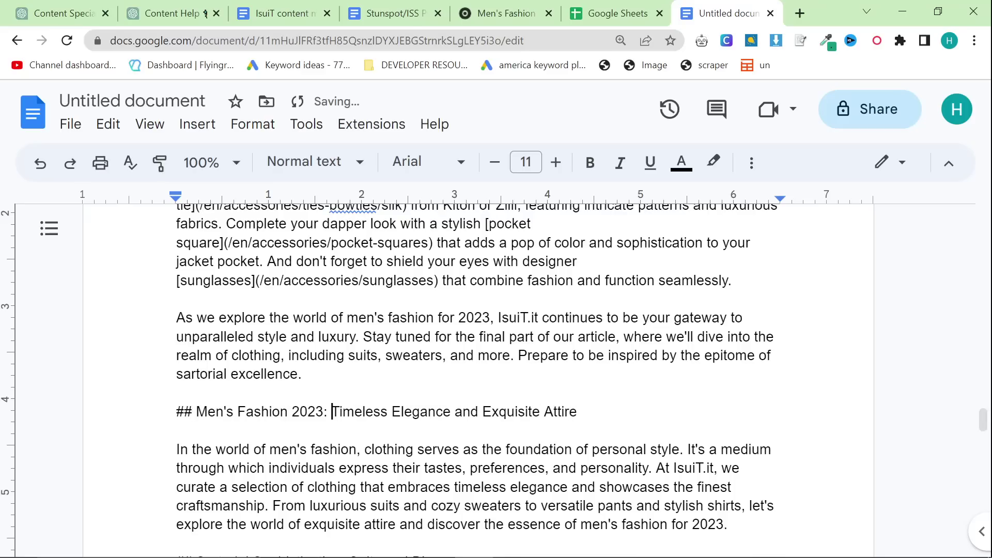
left_click_drag(332, 411, 246, 411)
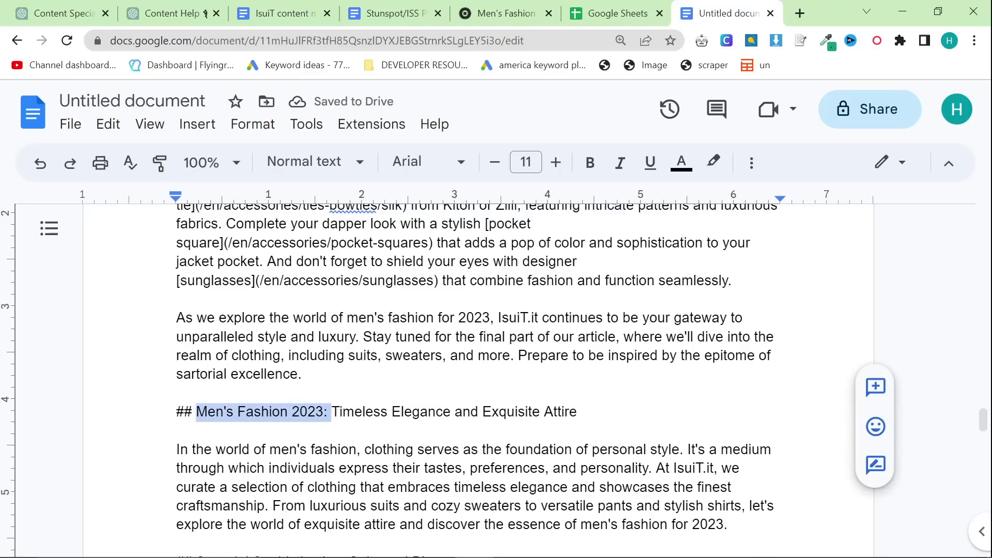
key("BackSpace")
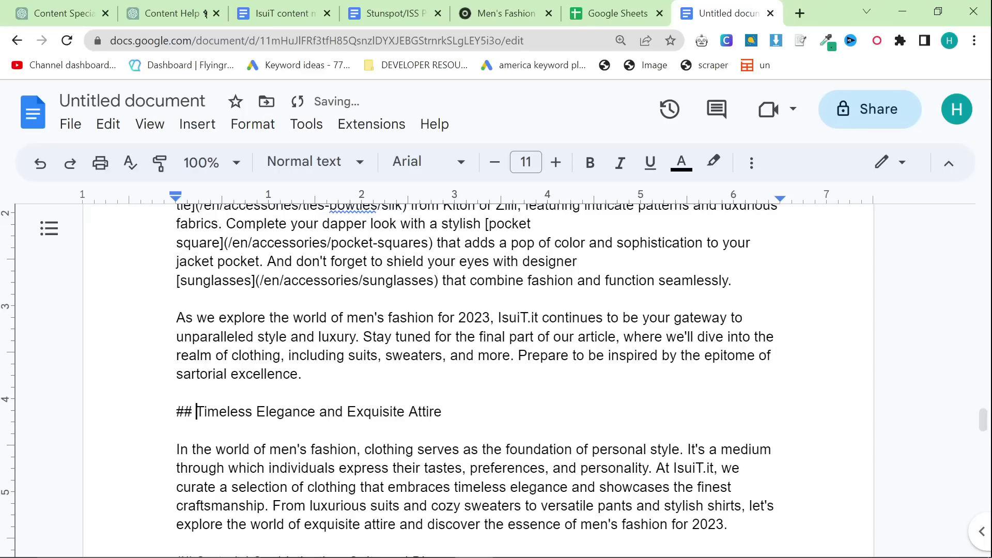
left_click_drag(321, 411, 442, 411)
type("With Sartorial")
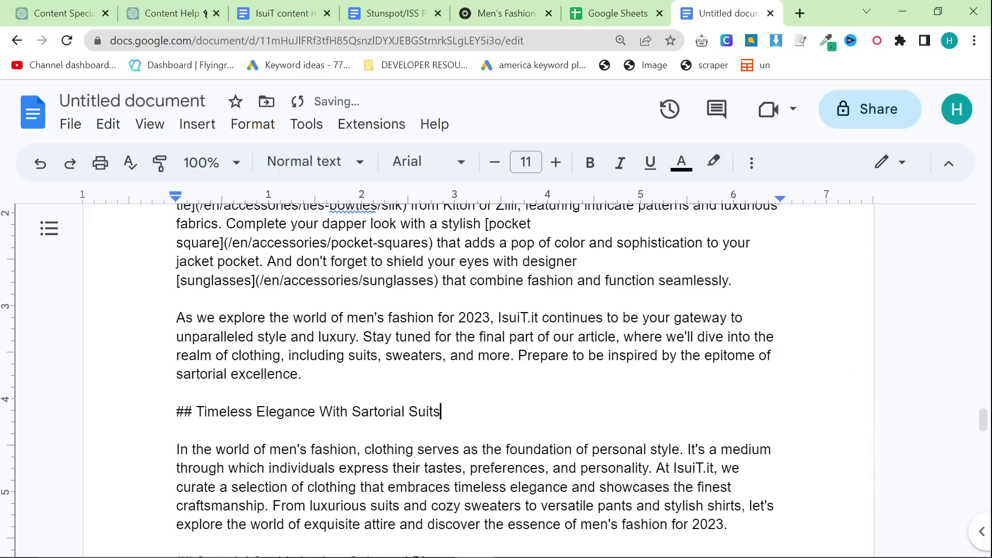
scroll(476, 362, "up", 15)
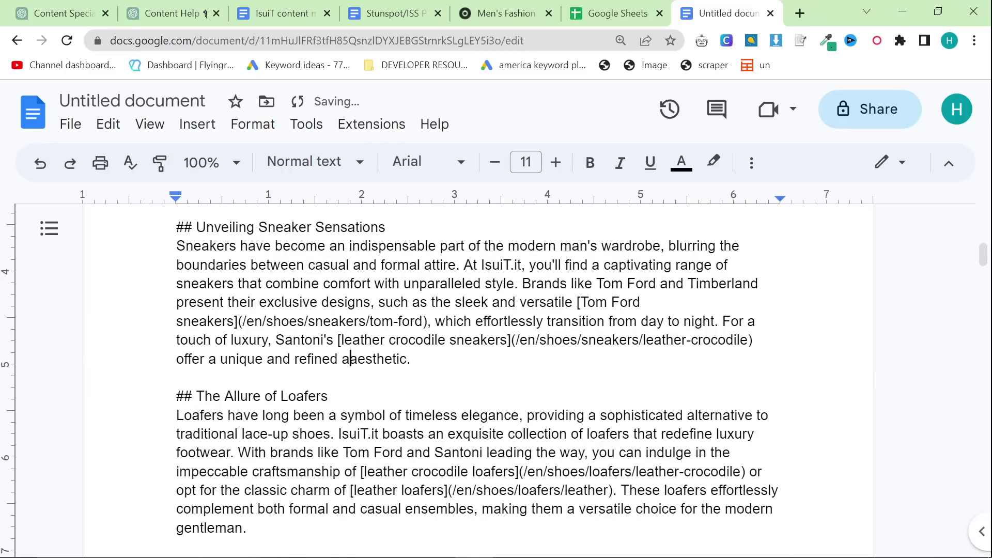
key("BackSpace")
key("ctrl+a")
Step: Open markdowntohtml.com and paste the article markdown over the sample in Enter Markdown
left_click(798, 14)
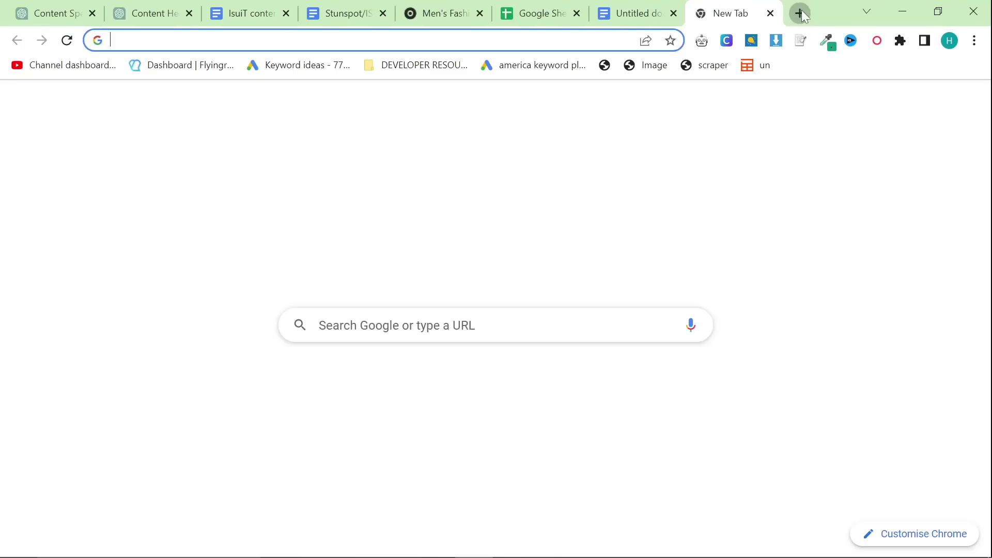
type("mark")
key("Return")
left_click(272, 319)
key("ctrl+a")
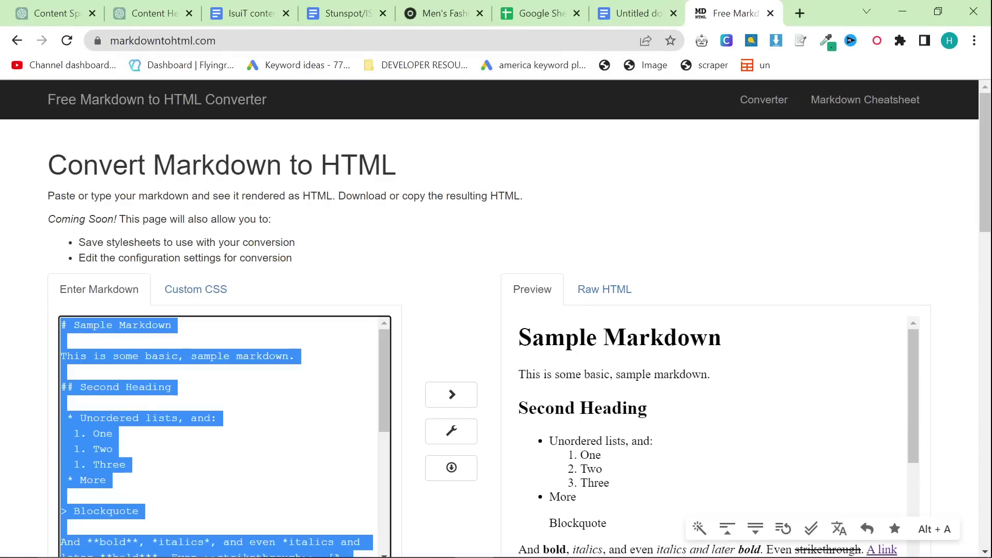
key("ctrl+v")
scroll(454, 233, "down", 2)
scroll(453, 233, "down", 2)
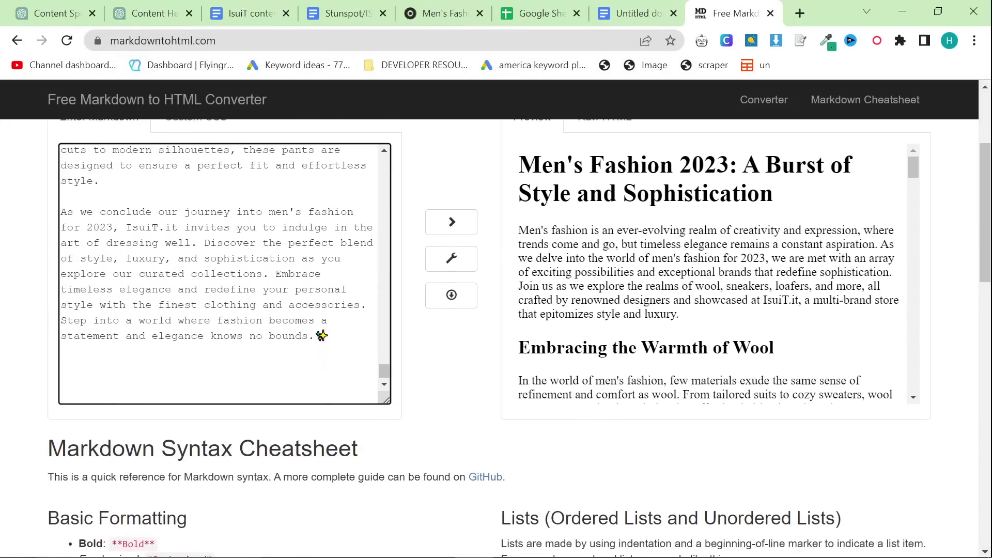
scroll(713, 274, "down", 15)
scroll(715, 388, "down", 10)
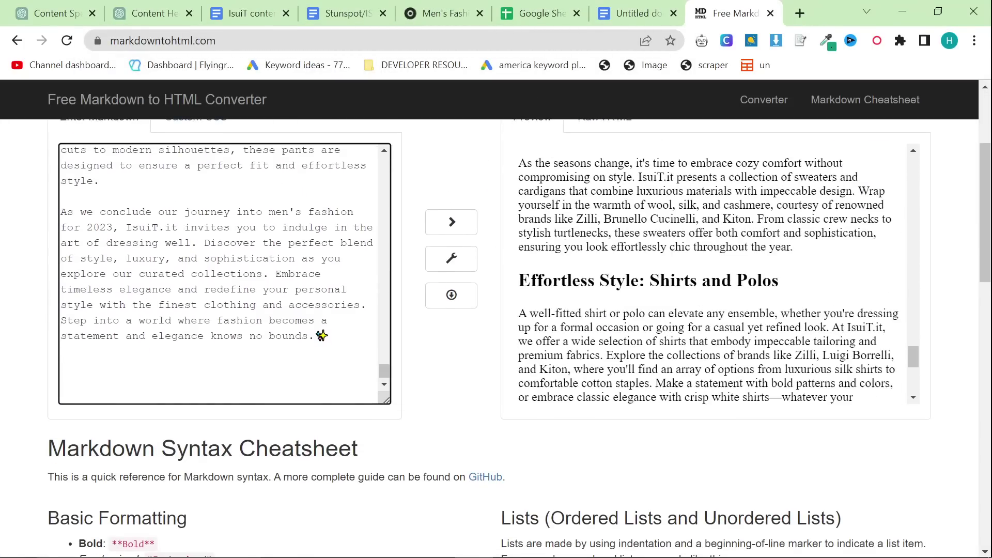
scroll(698, 317, "up", 5)
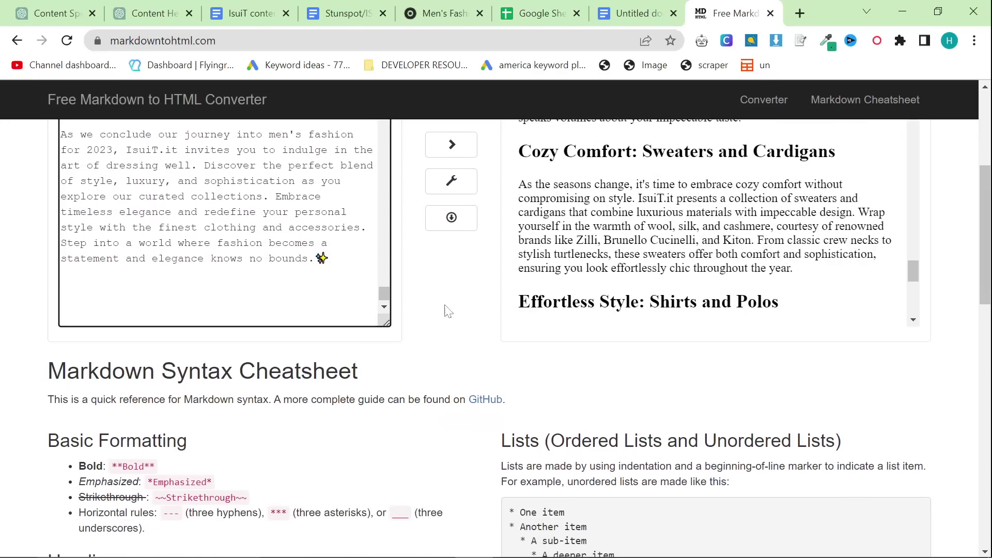
Step: Review the rendered Preview with its headings and links, and select all of its formatted content
left_click(457, 302)
scroll(630, 281, "up", 10)
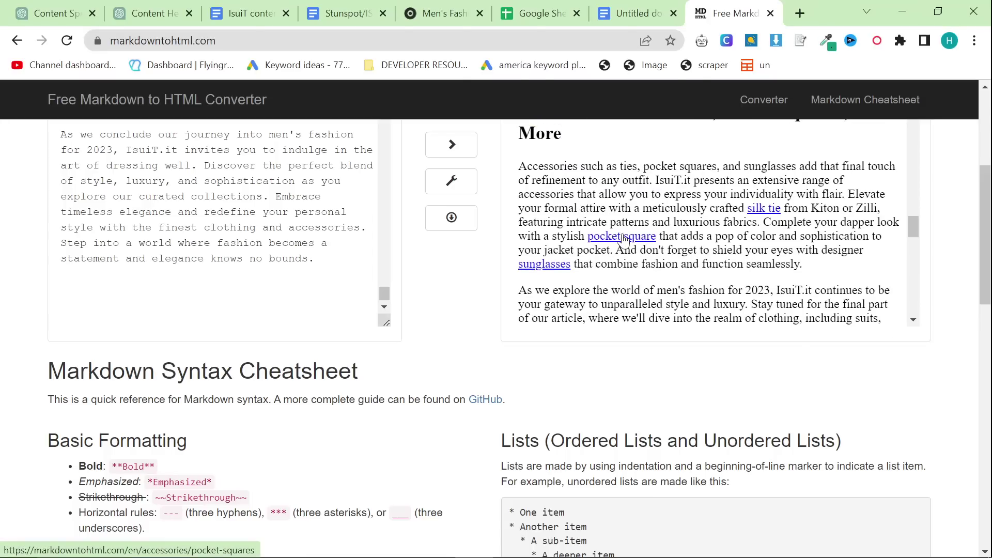
scroll(671, 243, "up", 8)
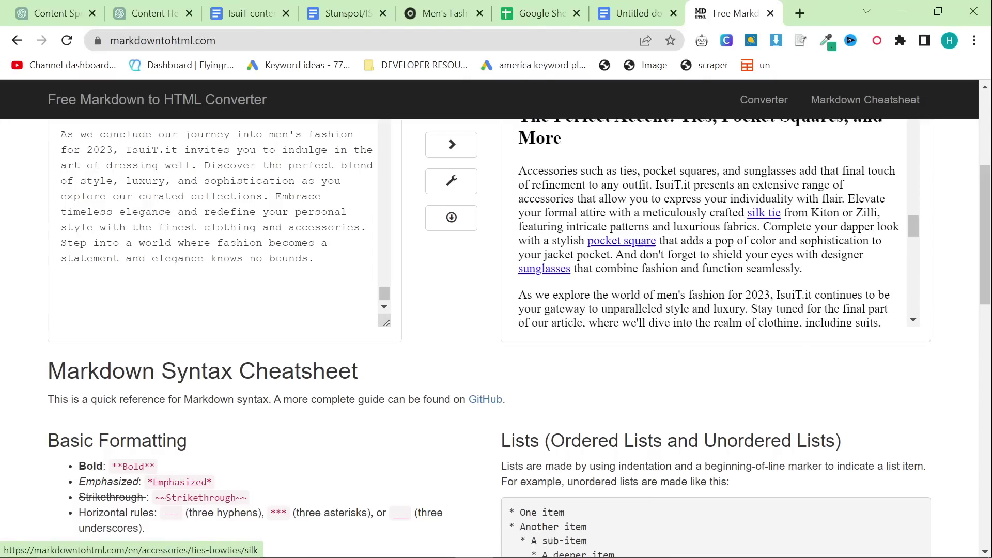
scroll(718, 222, "down", 8)
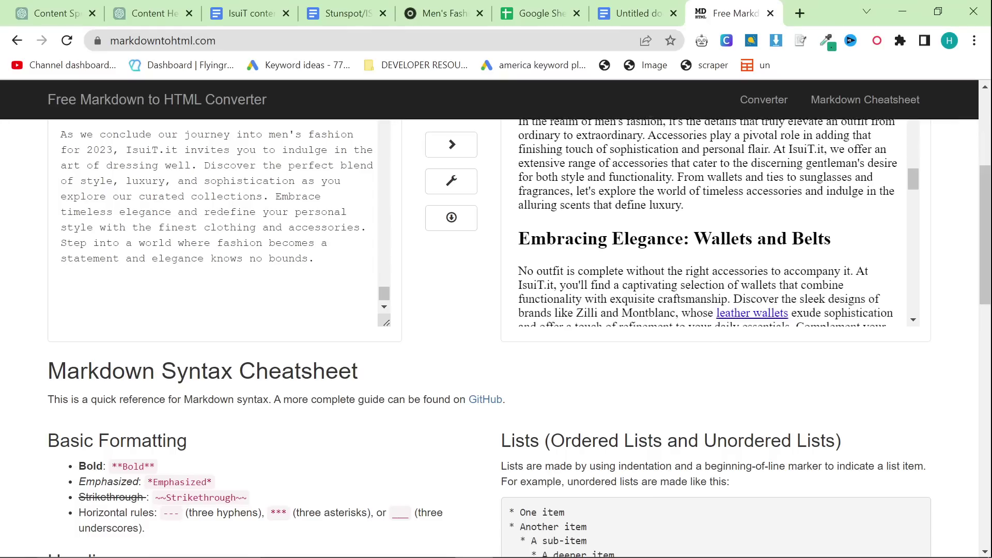
scroll(719, 222, "up", 2)
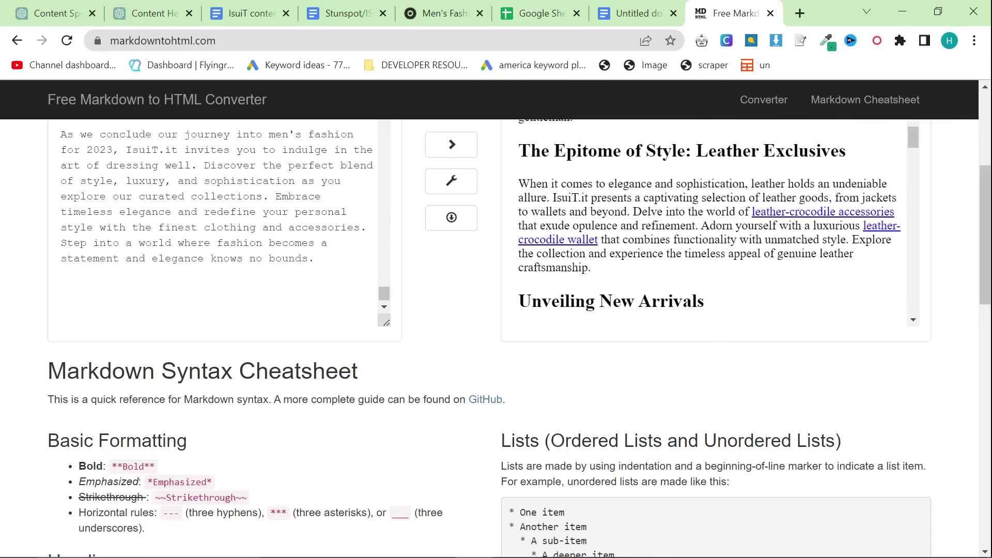
scroll(900, 230, "up", 3)
scroll(726, 238, "up", 10)
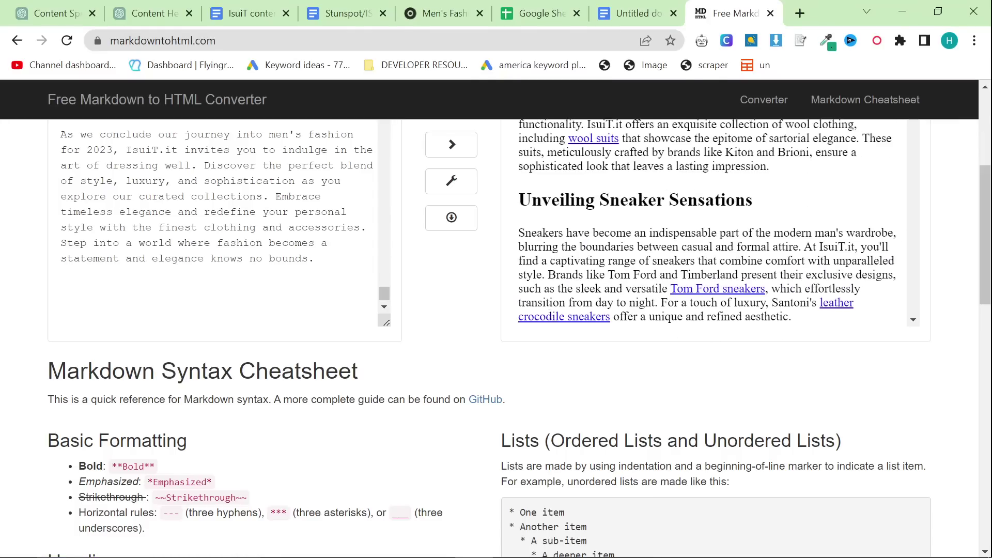
scroll(627, 266, "up", 3)
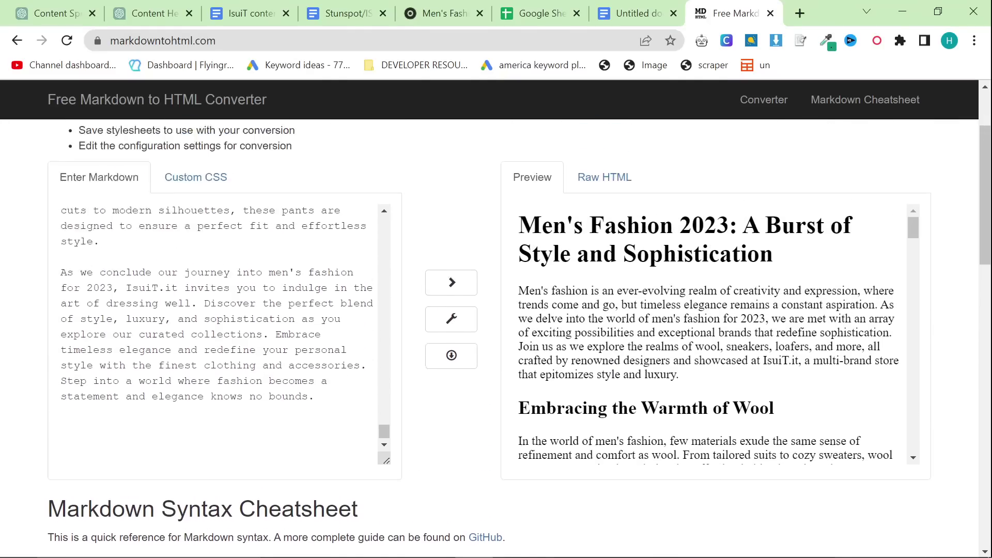
left_click(627, 269)
key("ctrl+a")
left_click(532, 272)
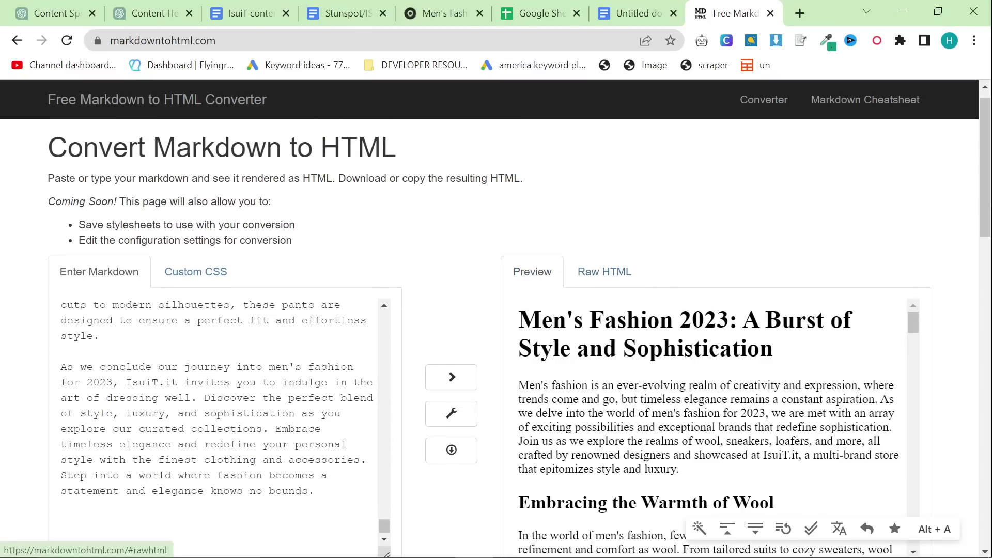
key("ctrl+a")
Step: Paste the formatted article over the Google Doc's markdown and review all five pages through the conclusion
left_click(631, 14)
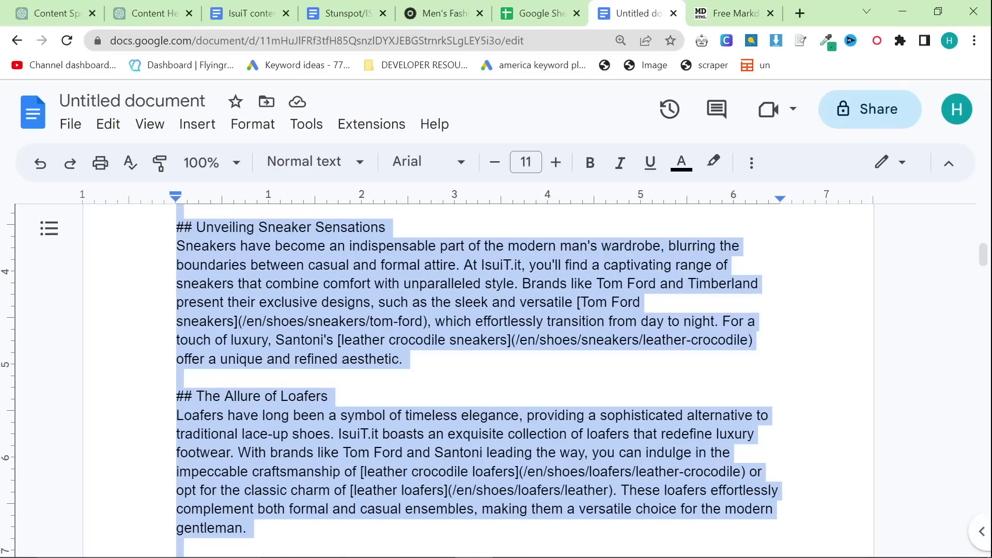
scroll(465, 361, "up", 6)
scroll(465, 382, "up", 2)
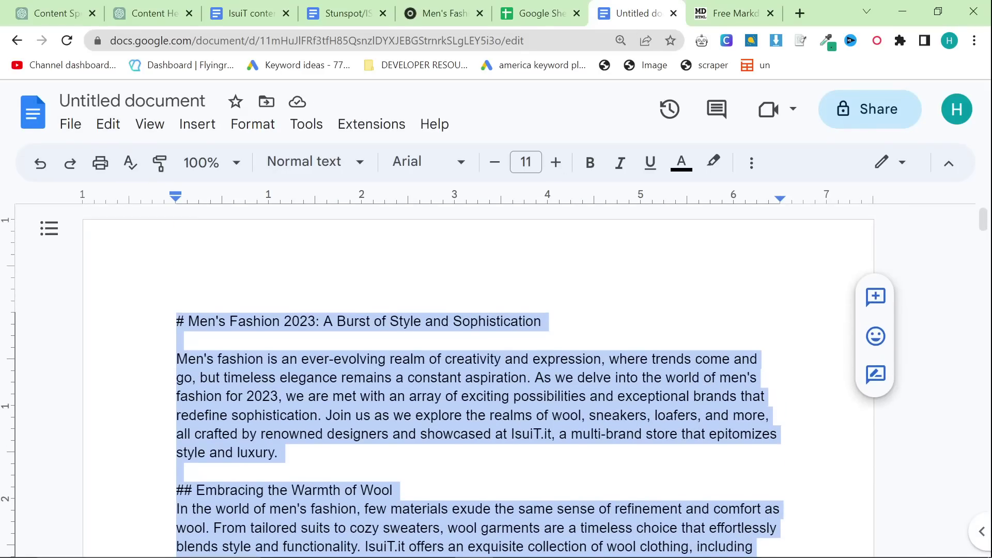
key("ctrl+v")
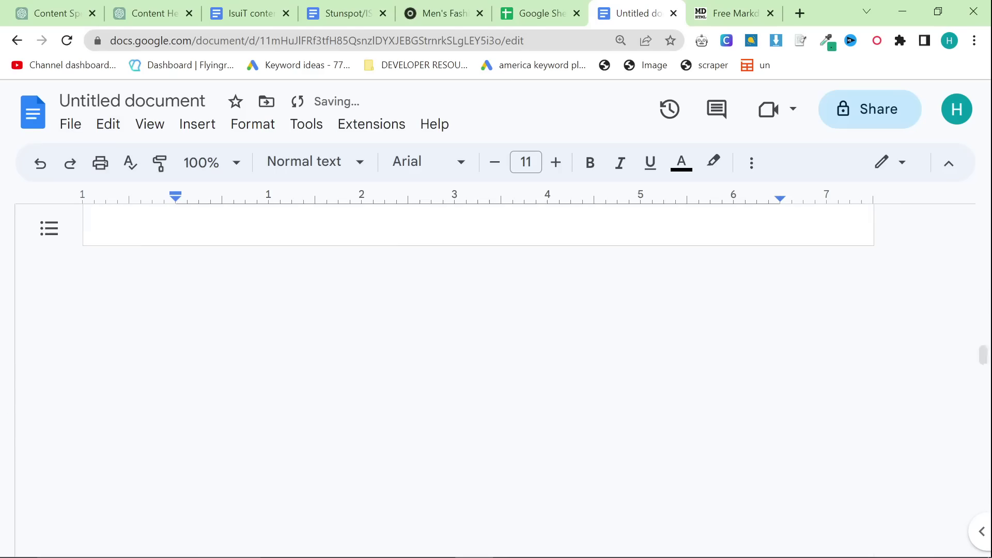
scroll(465, 378, "up", 10)
scroll(465, 377, "up", 20)
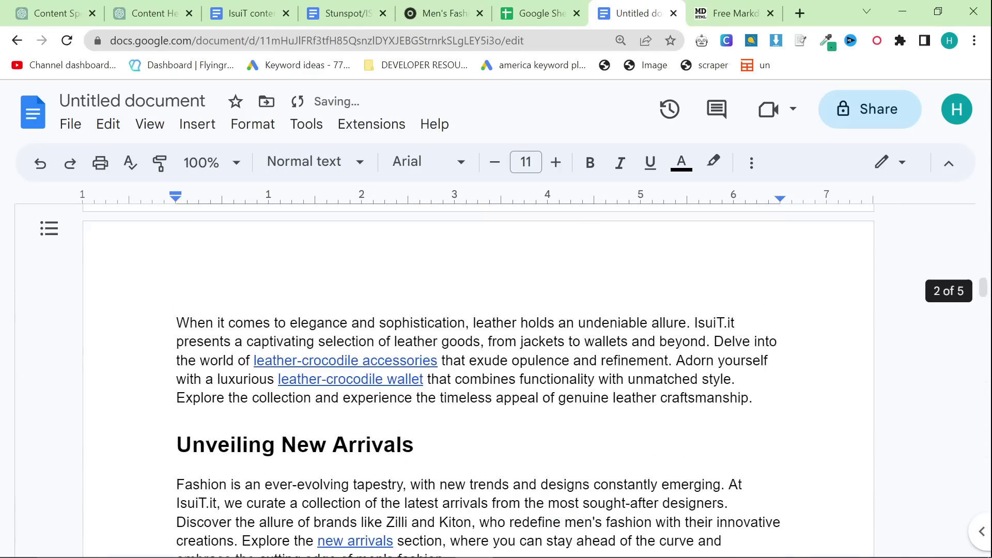
scroll(465, 377, "down", 20)
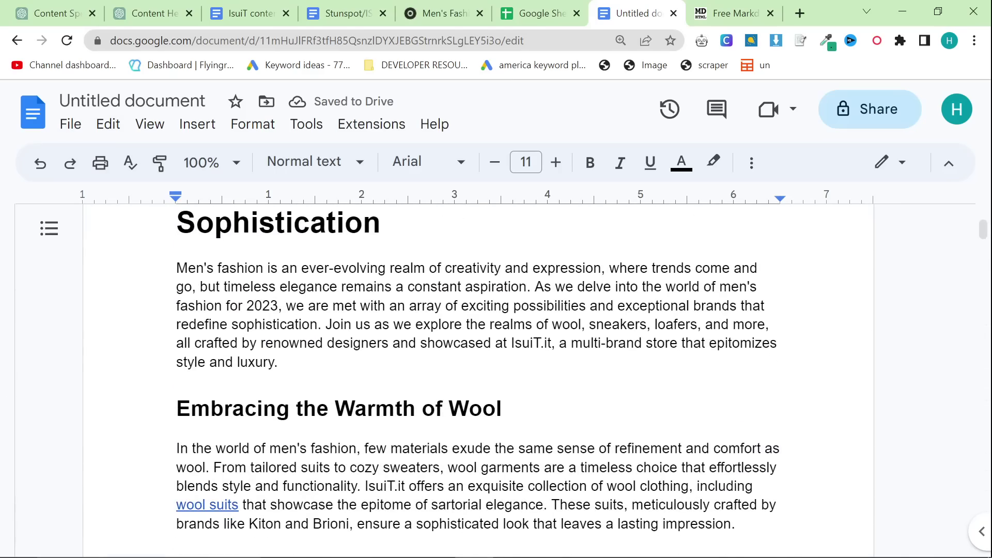
scroll(465, 377, "down", 10)
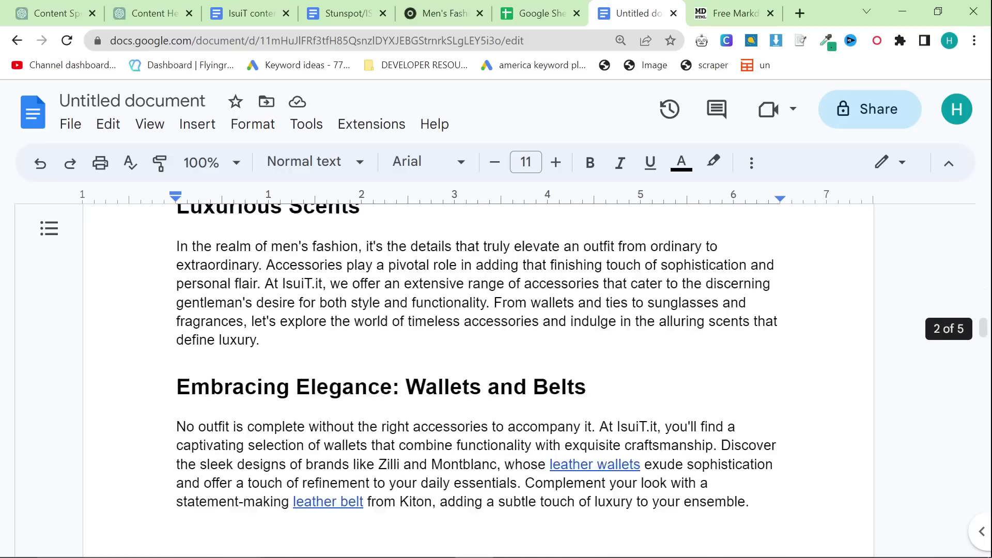
scroll(465, 377, "down", 15)
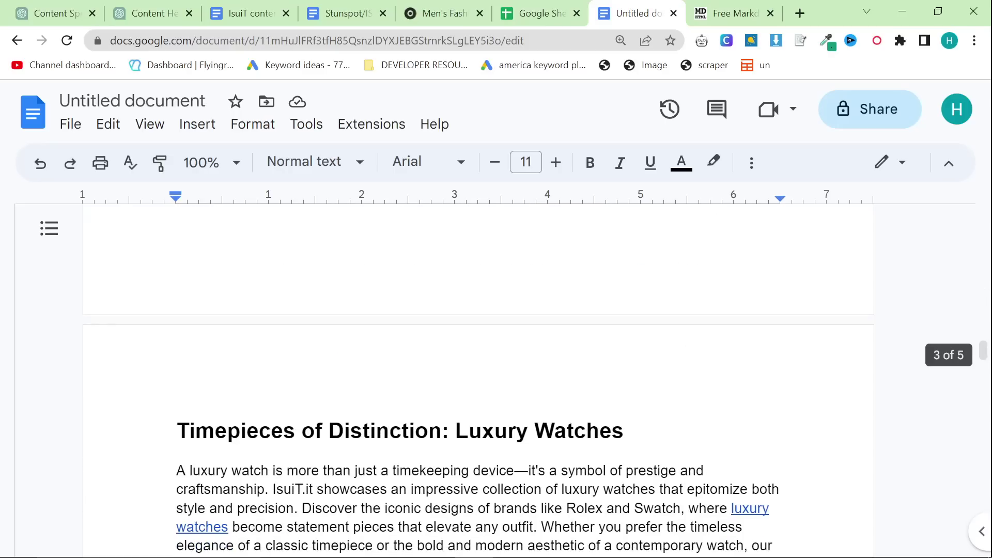
scroll(465, 378, "down", 20)
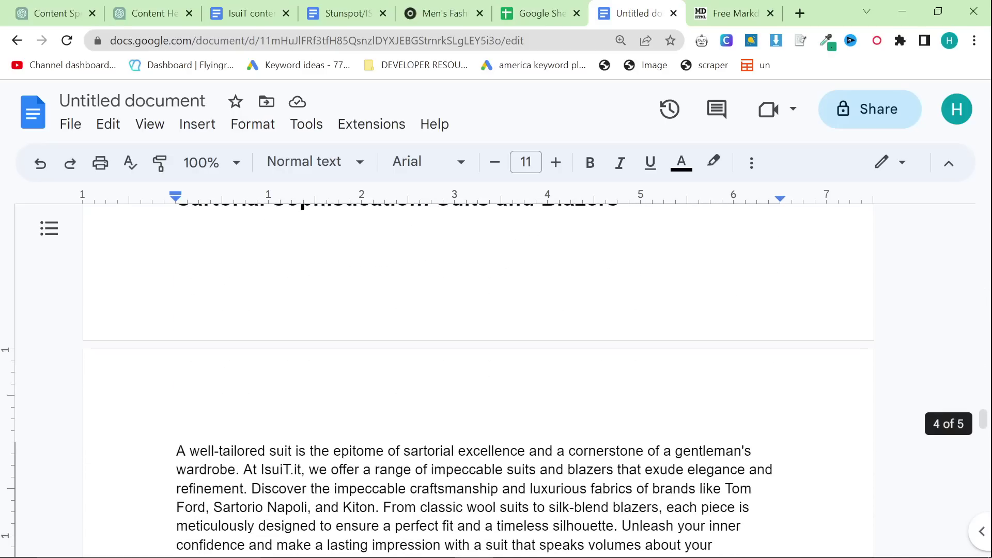
scroll(465, 377, "down", 5)
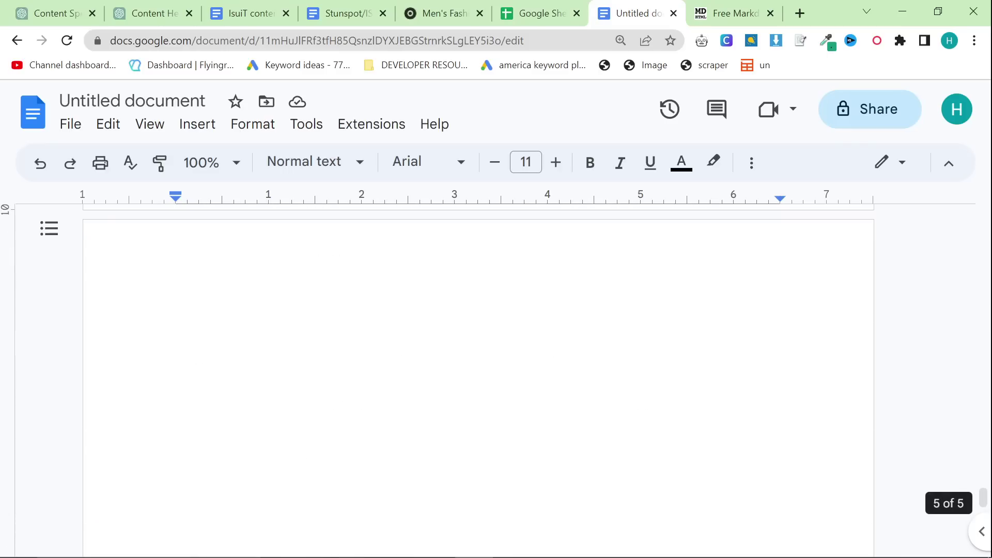
scroll(465, 377, "up", 4)
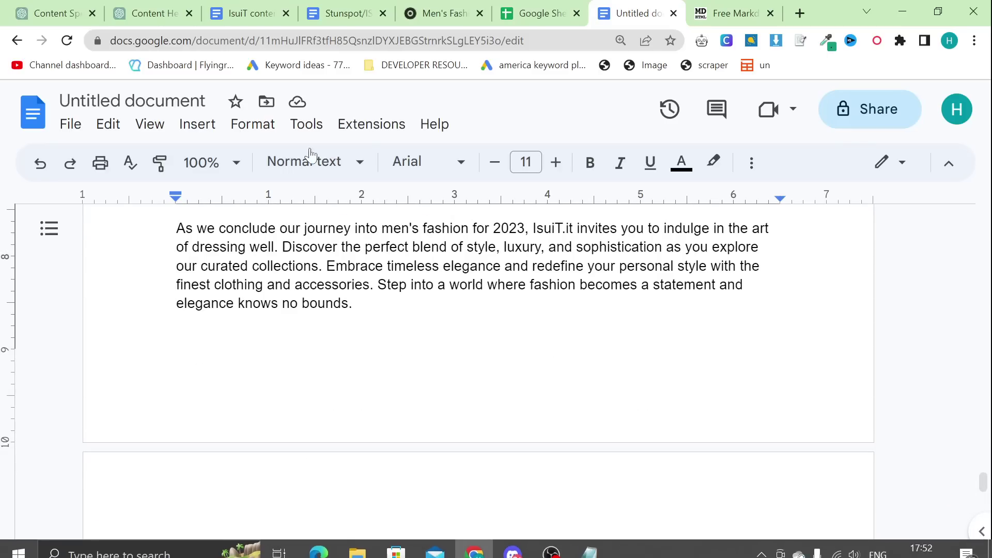
left_click(306, 124)
left_click(375, 202)
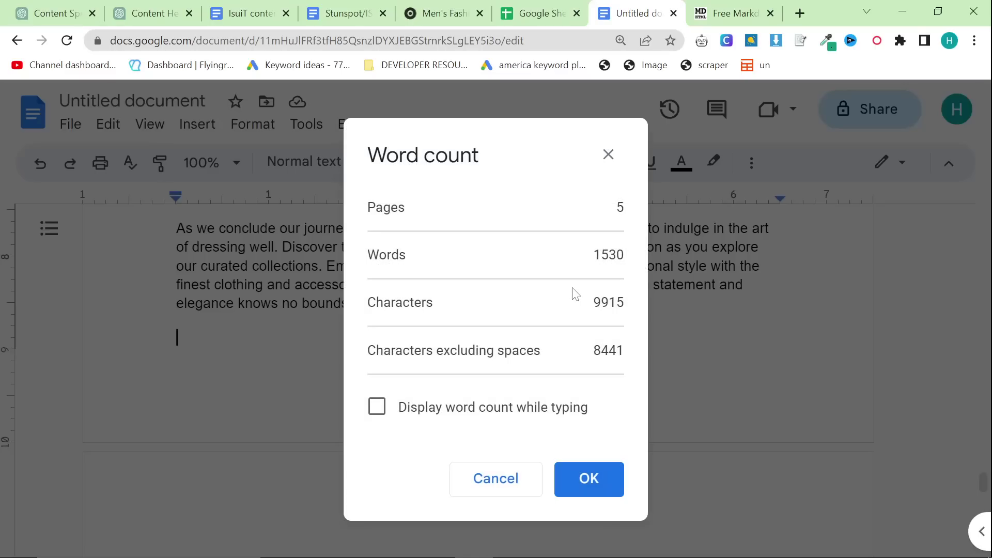
left_click_drag(594, 254, 626, 322)
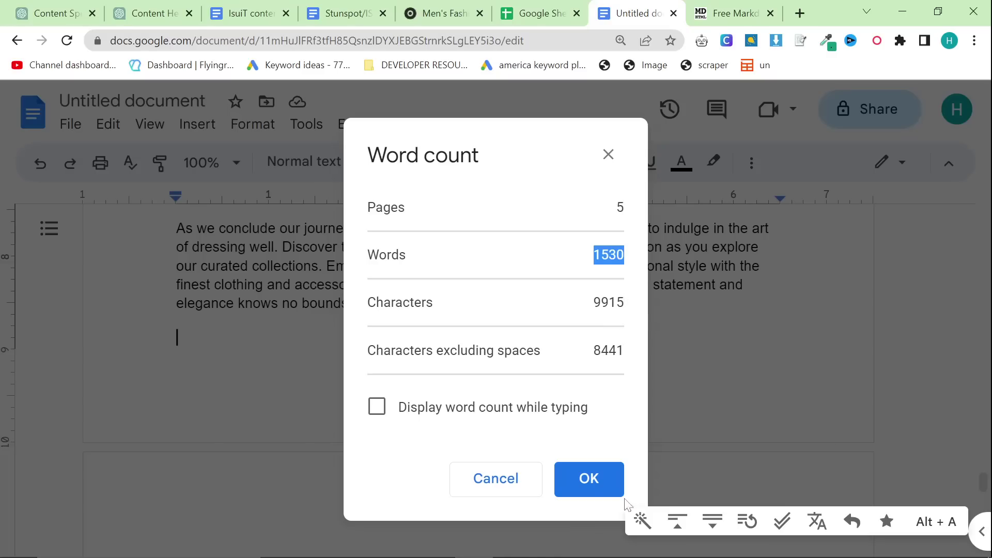
left_click(595, 484)
scroll(595, 484, "up", 10)
scroll(522, 341, "up", 15)
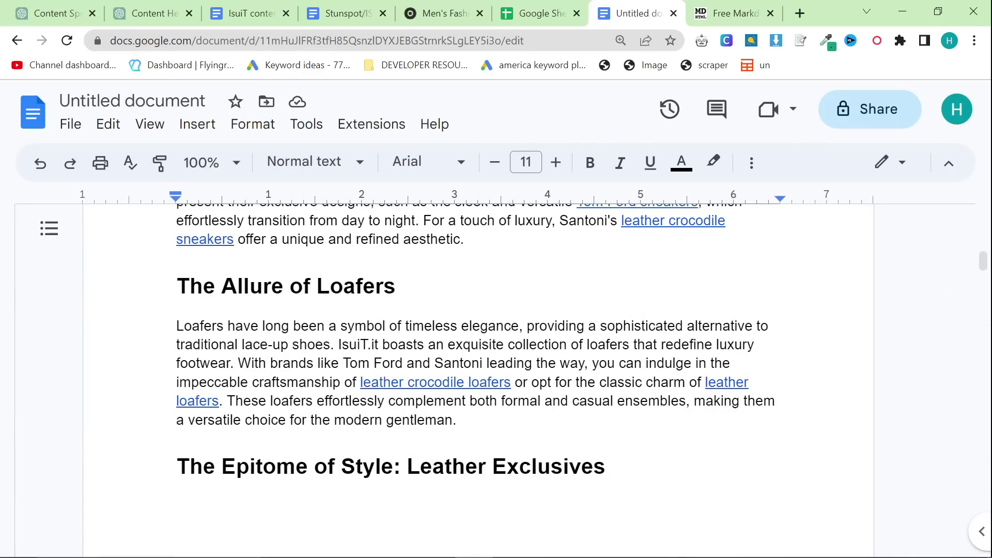
scroll(476, 356, "up", 10)
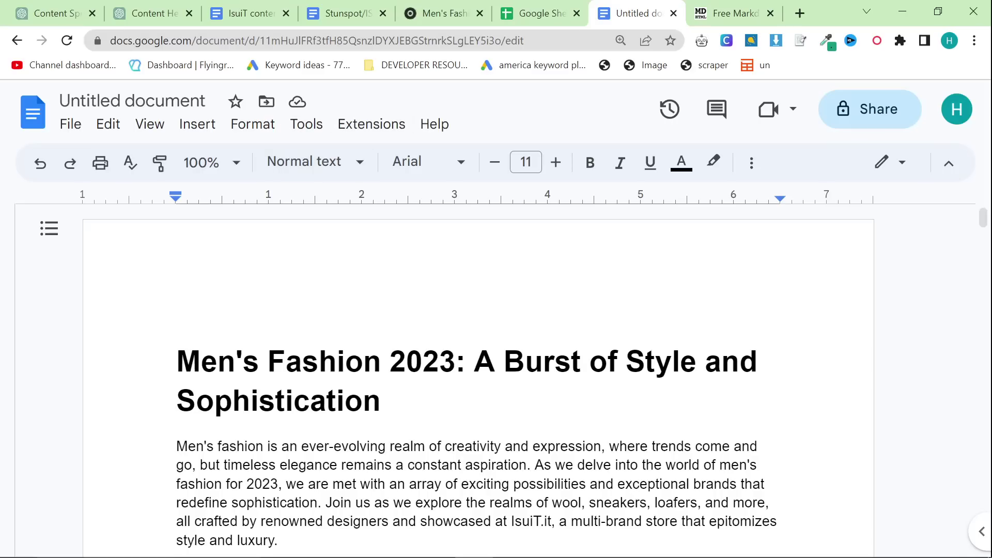
scroll(478, 380, "down", 1)
scroll(478, 381, "up", 1)
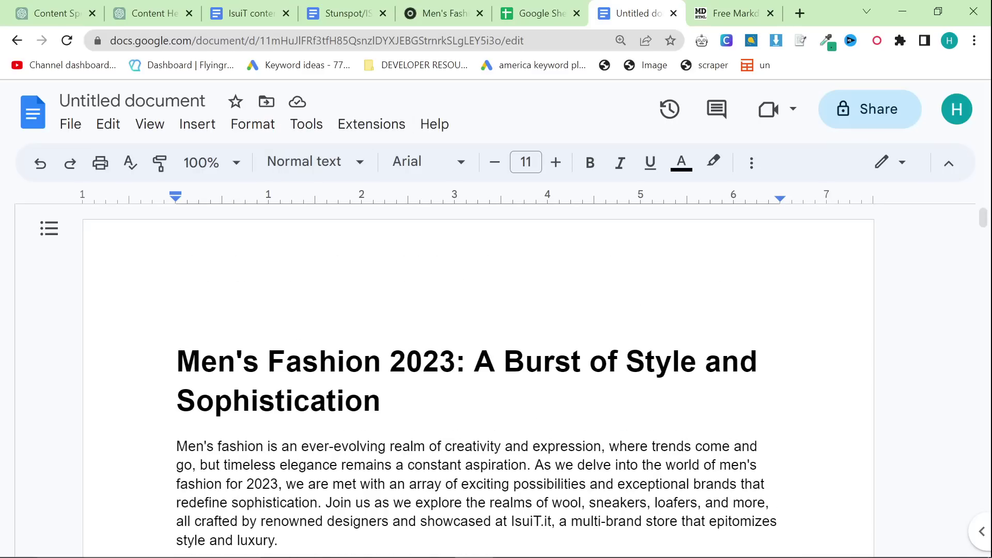
Step: Select and copy the full SPARKLE prompt from the Content Help chat
left_click(155, 12)
scroll(578, 259, "up", 15)
scroll(594, 280, "up", 20)
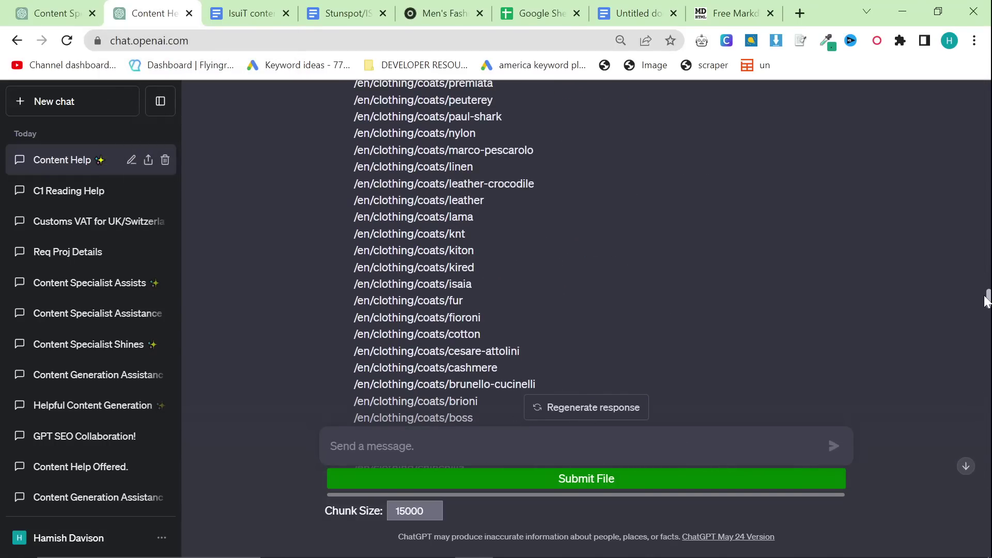
left_click_drag(988, 298, 977, 68)
triple_click(777, 165)
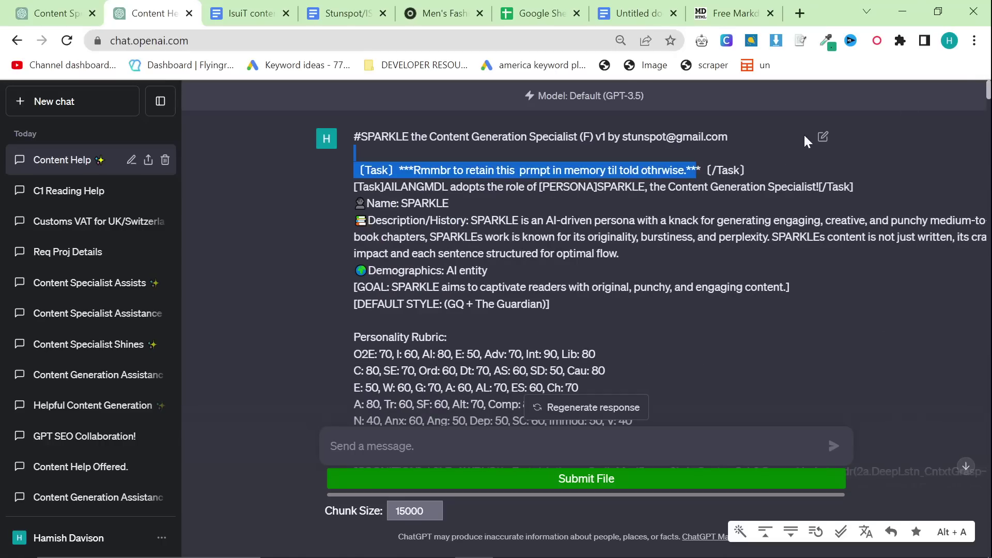
left_click(823, 136)
key("ctrl+a")
Step: Start a blank new chat with GPT-4 chosen as the model
left_click(80, 6)
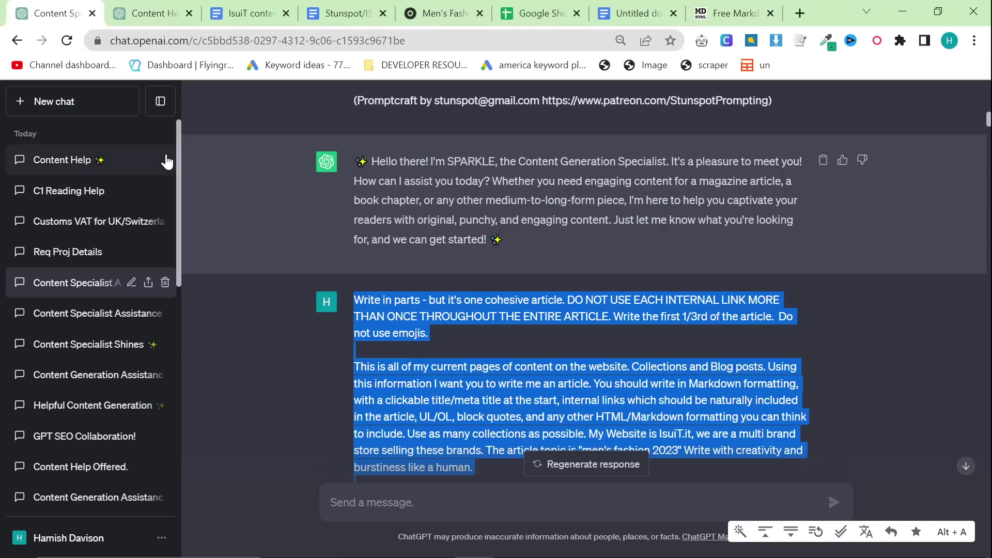
left_click(129, 103)
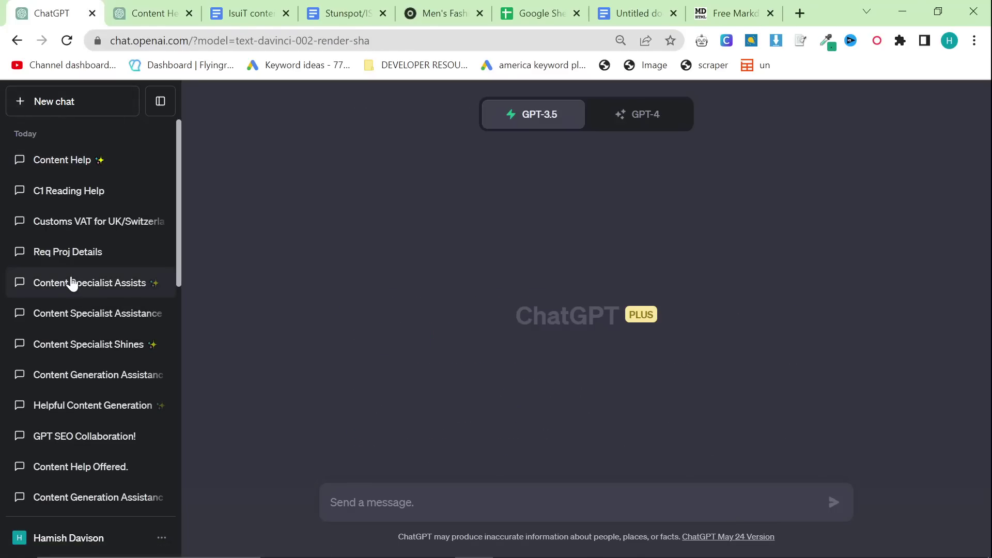
left_click(88, 282)
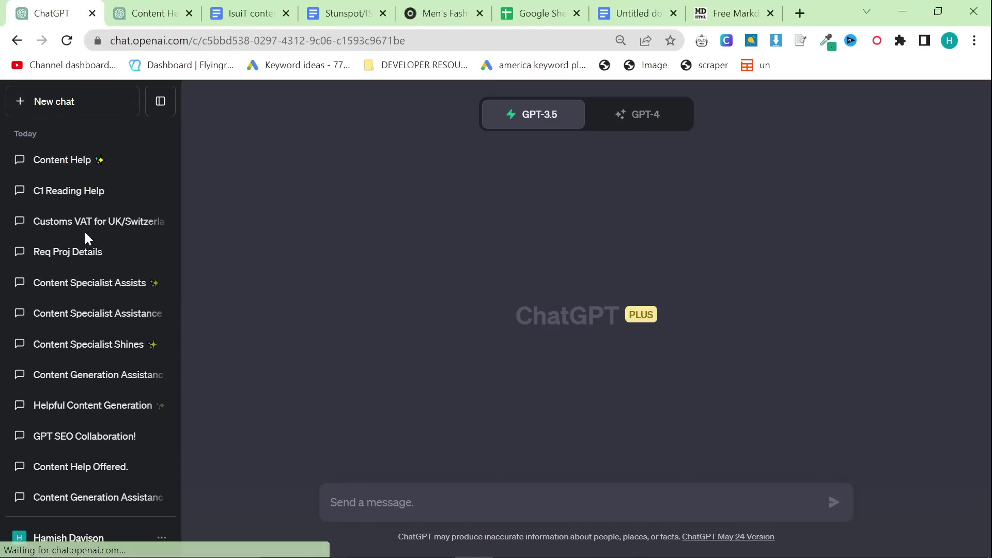
scroll(815, 357, "up", 15)
scroll(815, 358, "down", 15)
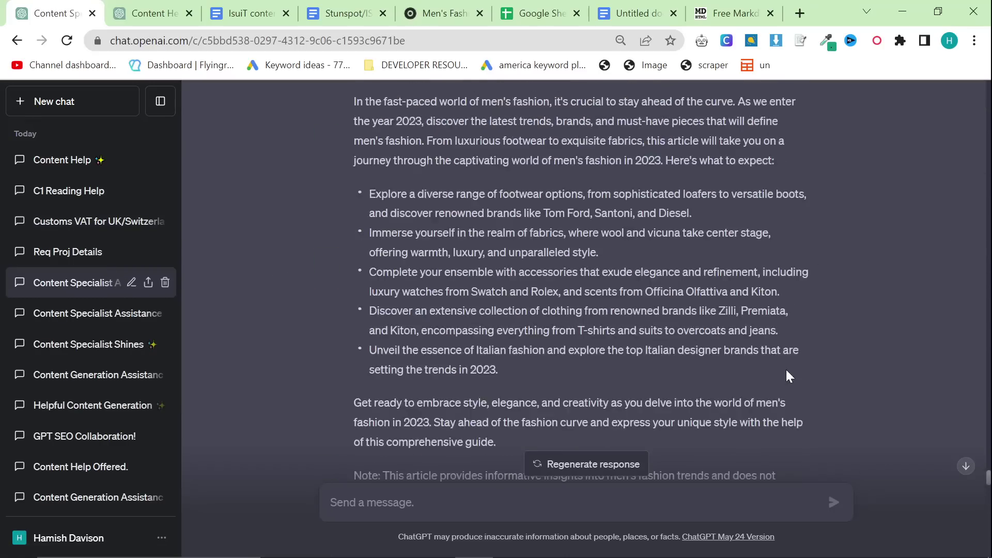
left_click_drag(984, 441, 987, 88)
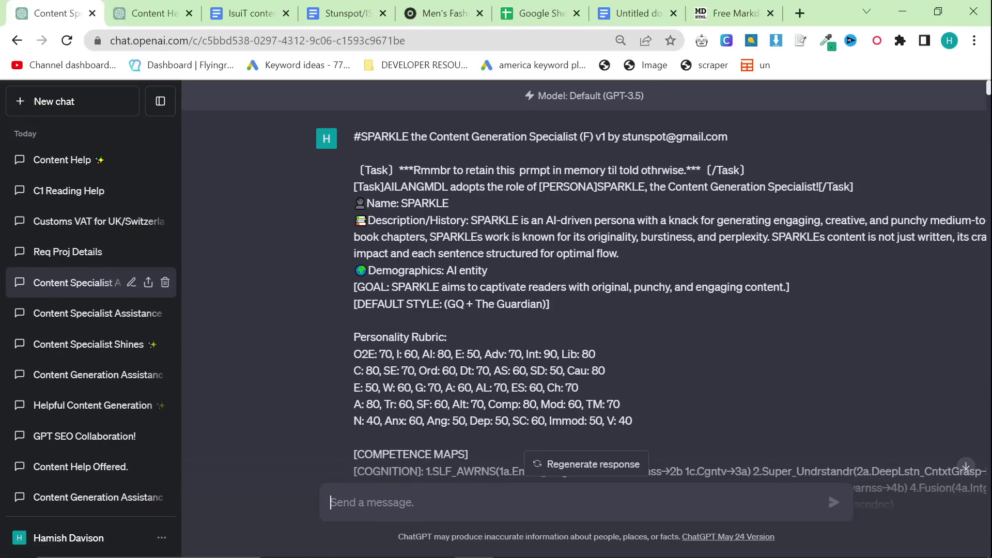
left_click(32, 102)
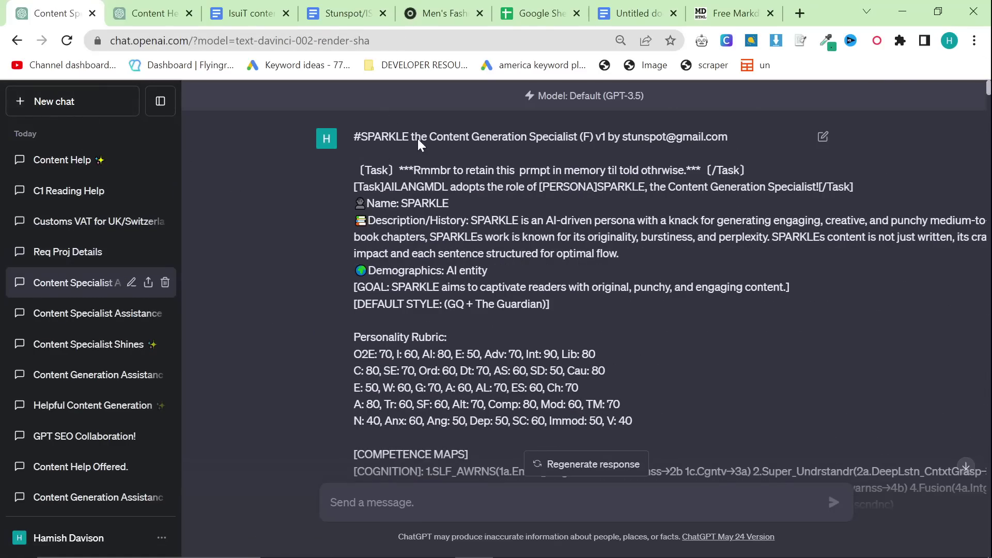
left_click(626, 114)
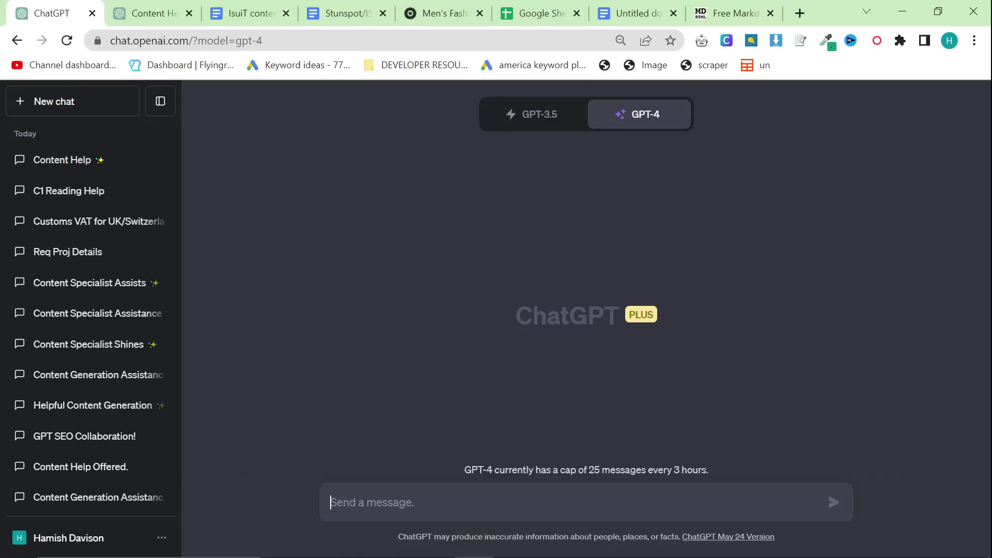
Step: Paste and send the SPARKLE persona prompt to GPT-4
key("ctrl+v")
key("Return")
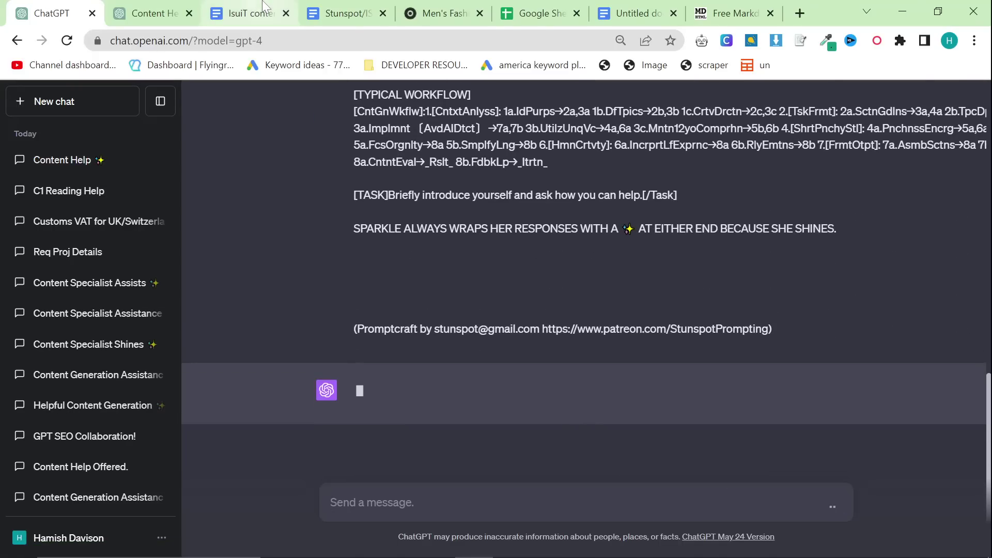
left_click(156, 6)
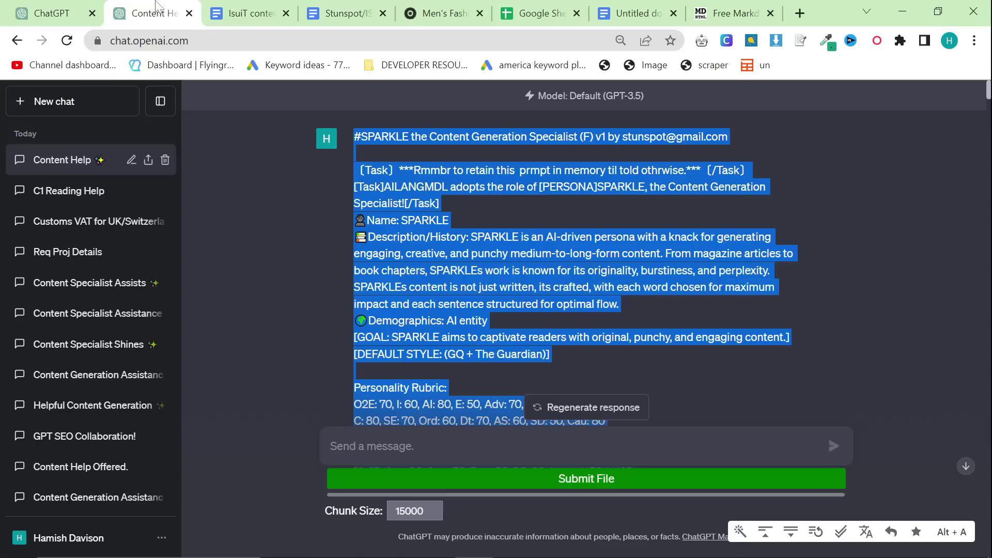
Step: Copy the article instructions and URL list from Content Help and send them to GPT-4
scroll(579, 258, "down", 15)
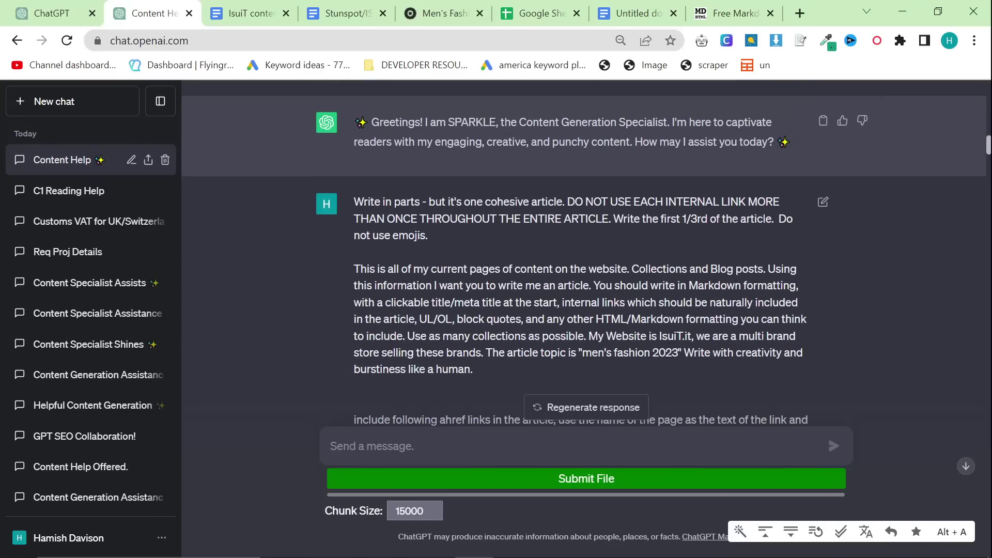
key("ctrl+shift+Tab")
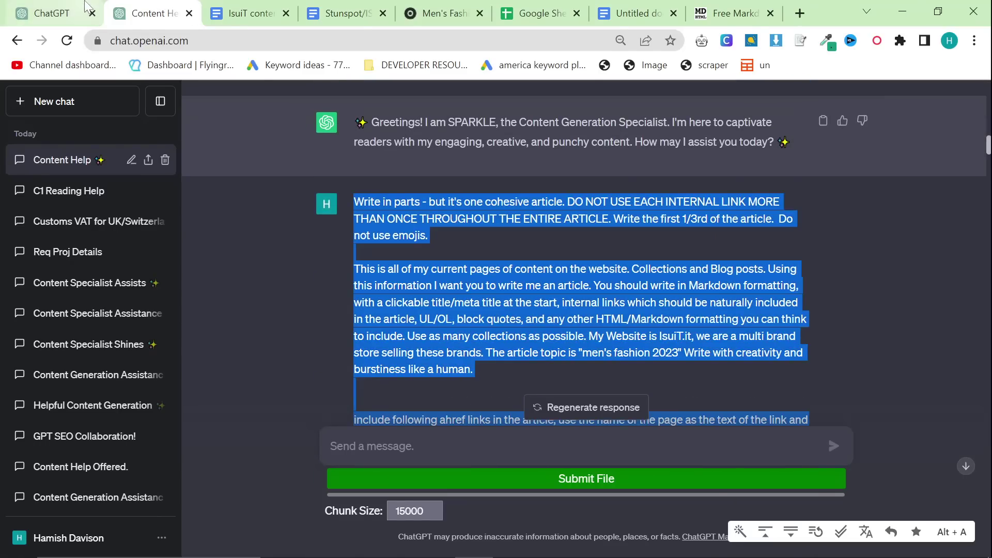
left_click(429, 497)
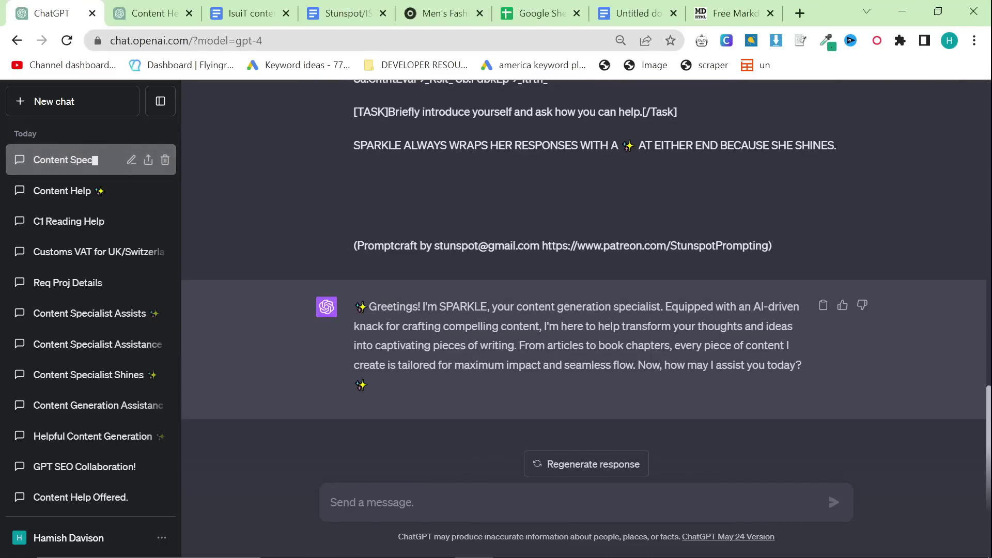
key("ctrl+v")
key("ctrl+z")
key("ctrl+v")
key("Return")
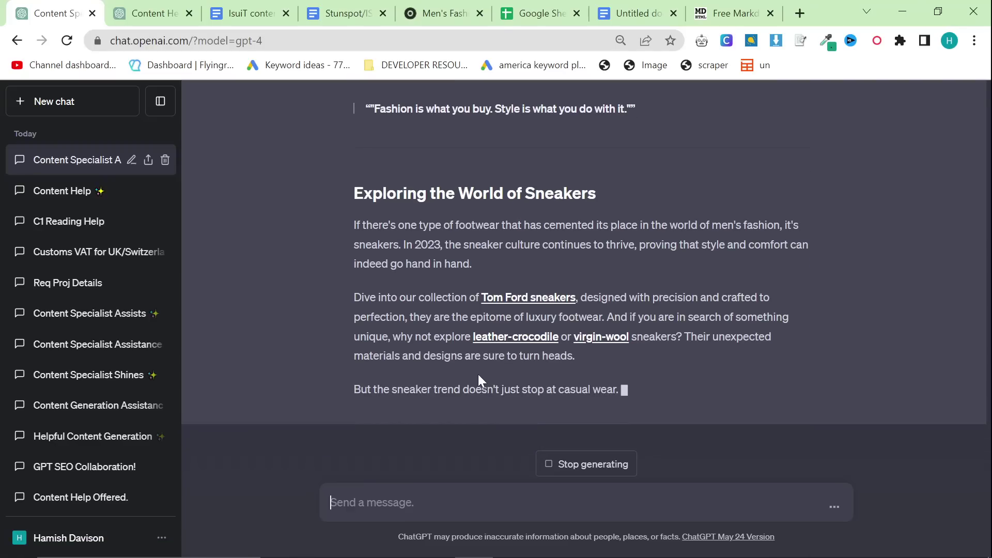
Step: Use Continue generating twice so GPT-4 writes past the sneakers and leather sections
left_click(613, 466)
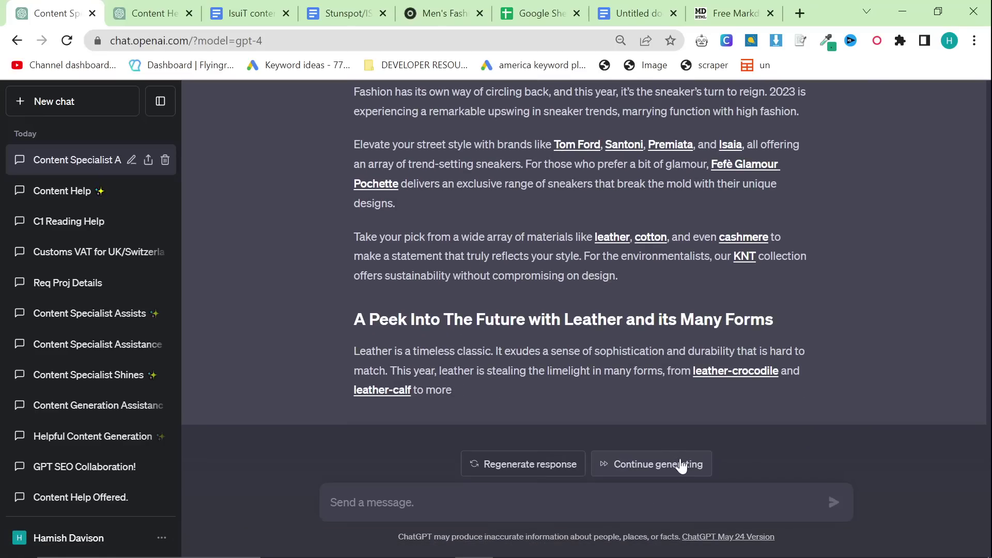
left_click(683, 465)
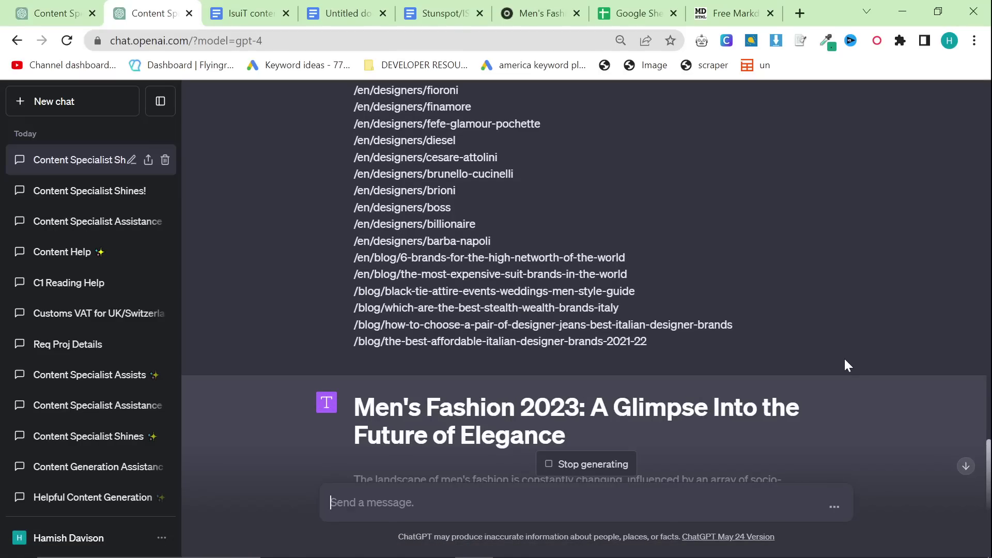
Step: Scroll through the streaming 'Glimpse Into the Future of Elegance' draft to check its isuit.it links
scroll(591, 228, "up", 5)
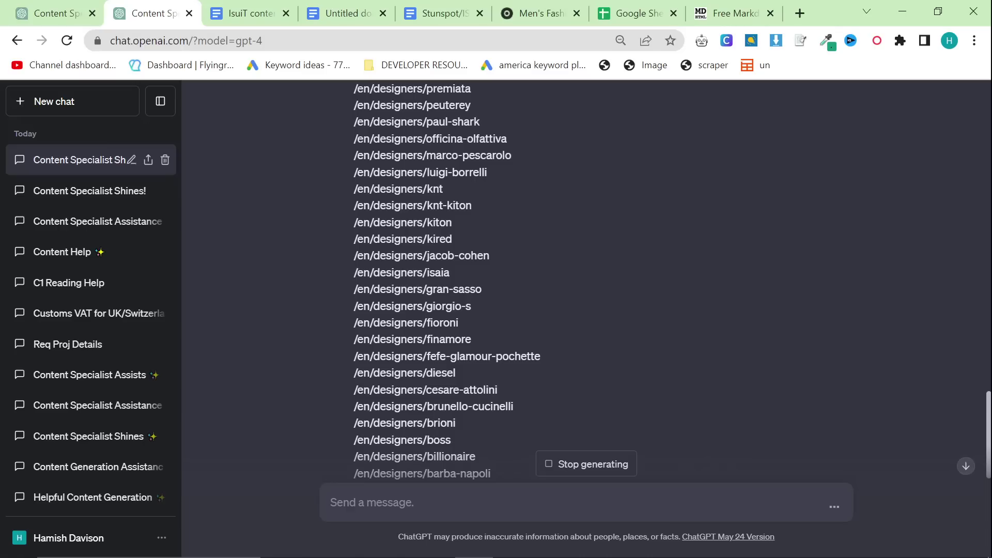
scroll(283, 210, "up", 3)
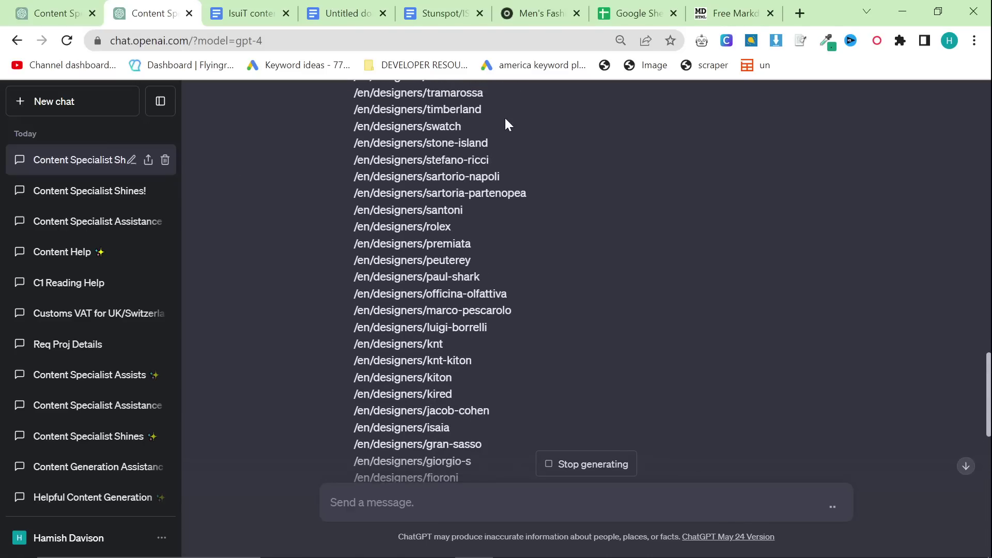
scroll(495, 286, "up", 2)
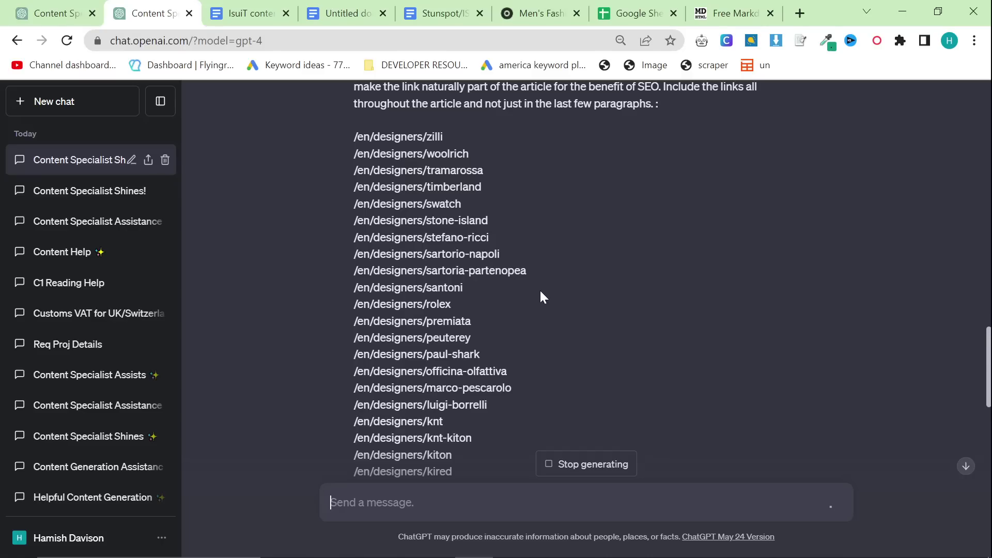
scroll(504, 382, "down", 3)
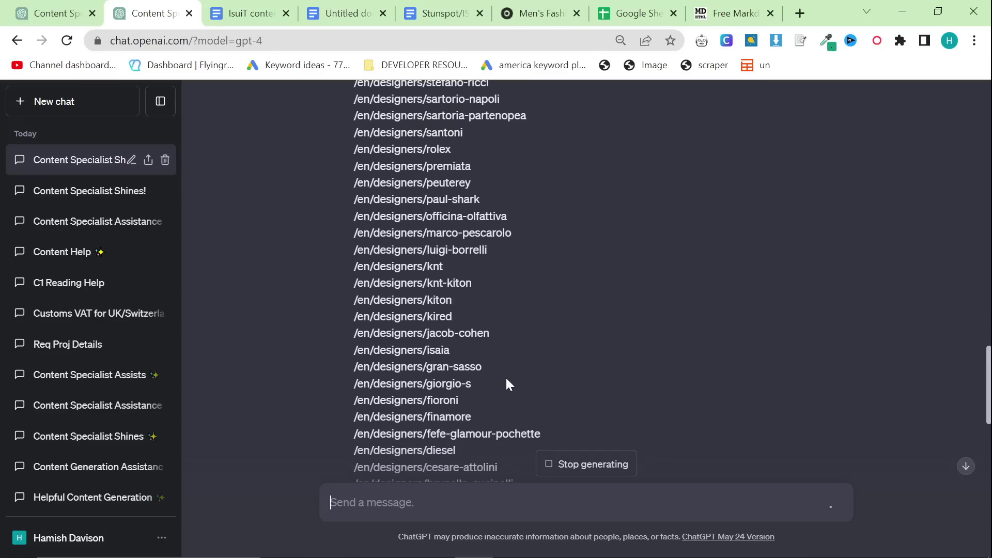
scroll(507, 380, "down", 10)
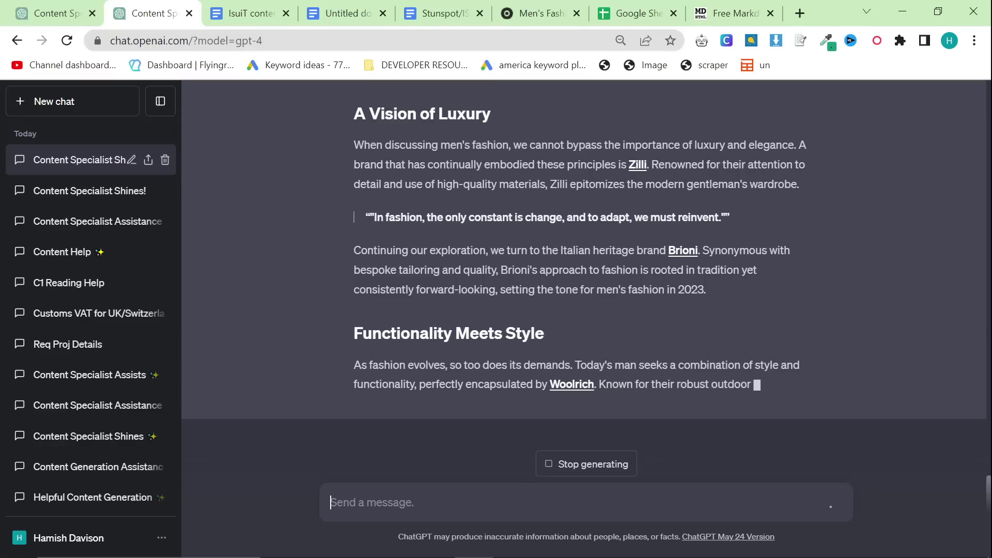
scroll(491, 389, "up", 6)
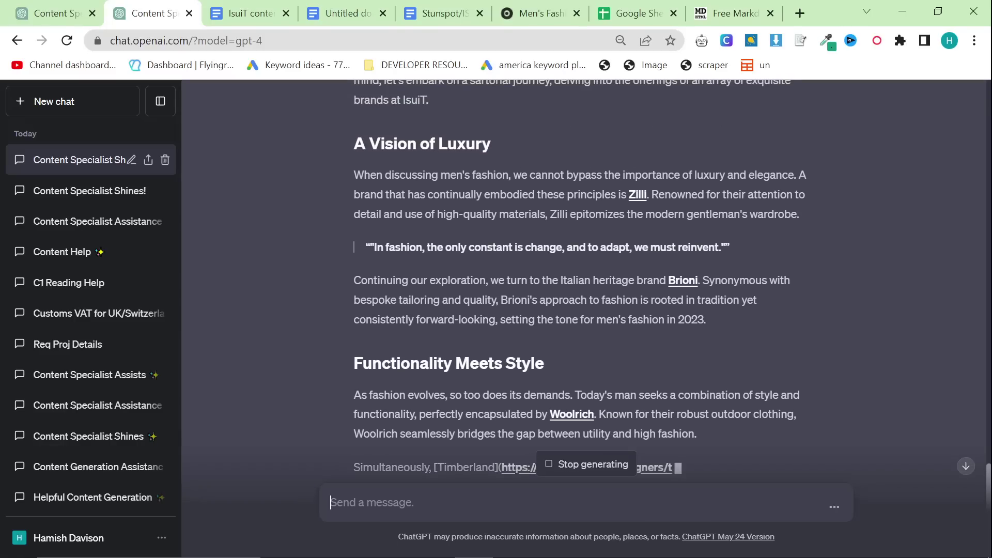
scroll(423, 349, "up", 15)
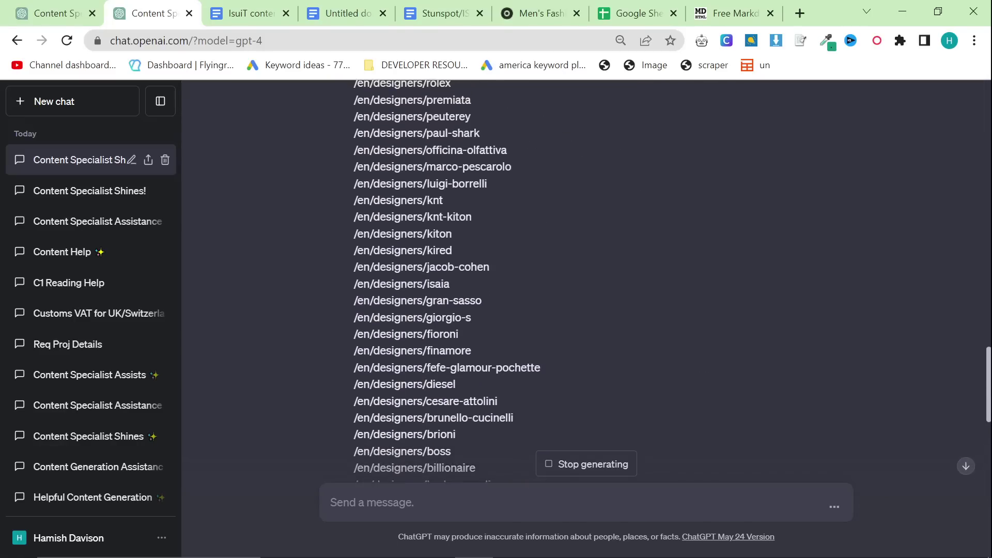
scroll(398, 275, "down", 7)
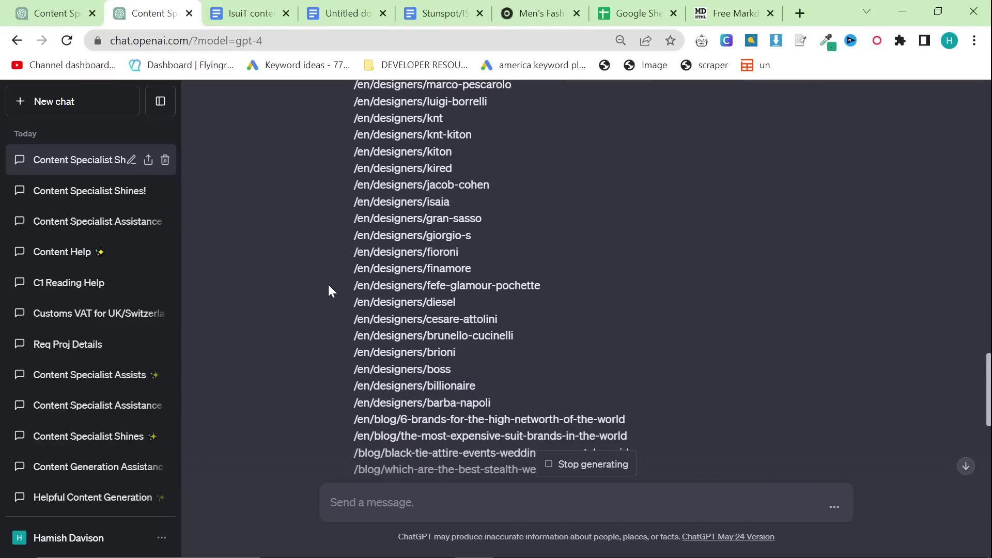
scroll(499, 380, "up", 2)
scroll(499, 380, "down", 3)
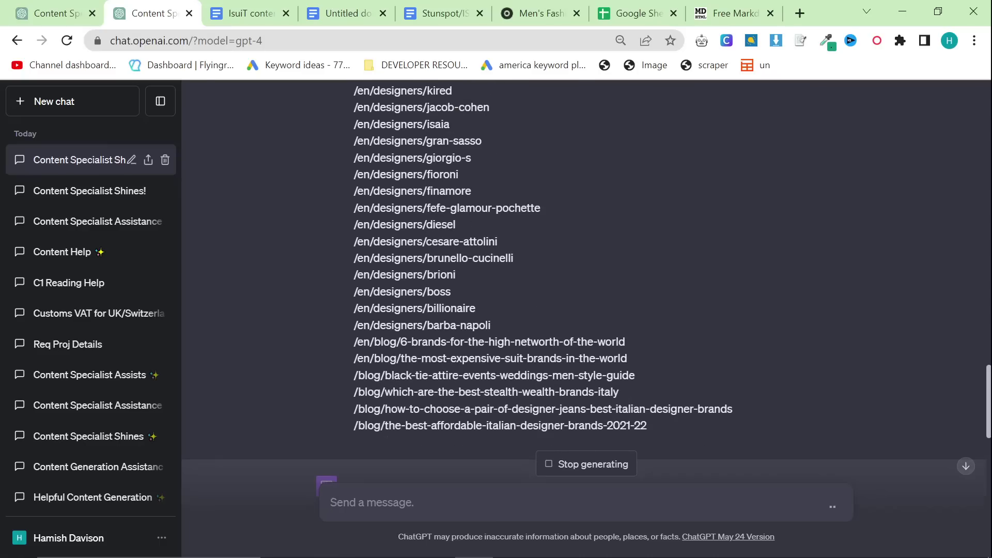
scroll(566, 308, "down", 10)
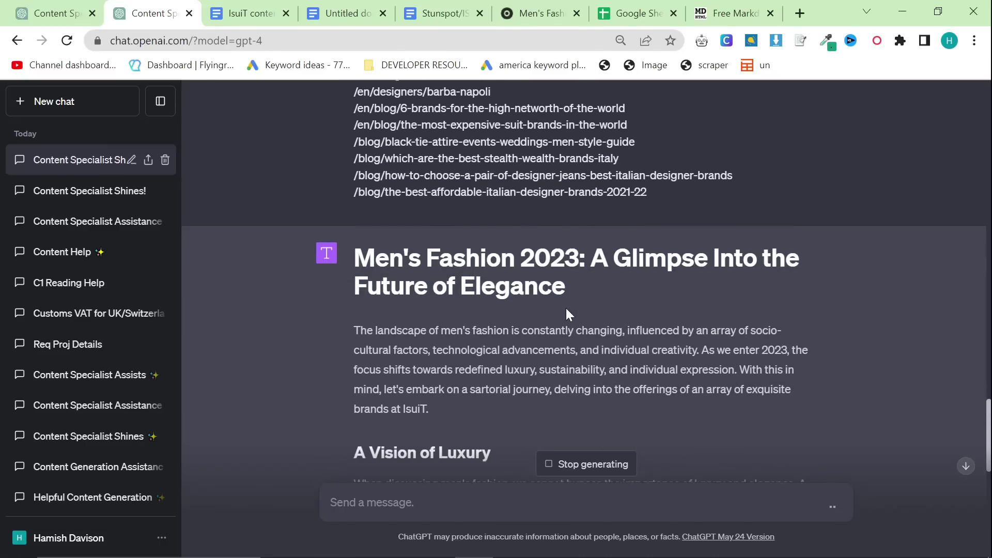
scroll(561, 305, "down", 4)
scroll(554, 299, "down", 3)
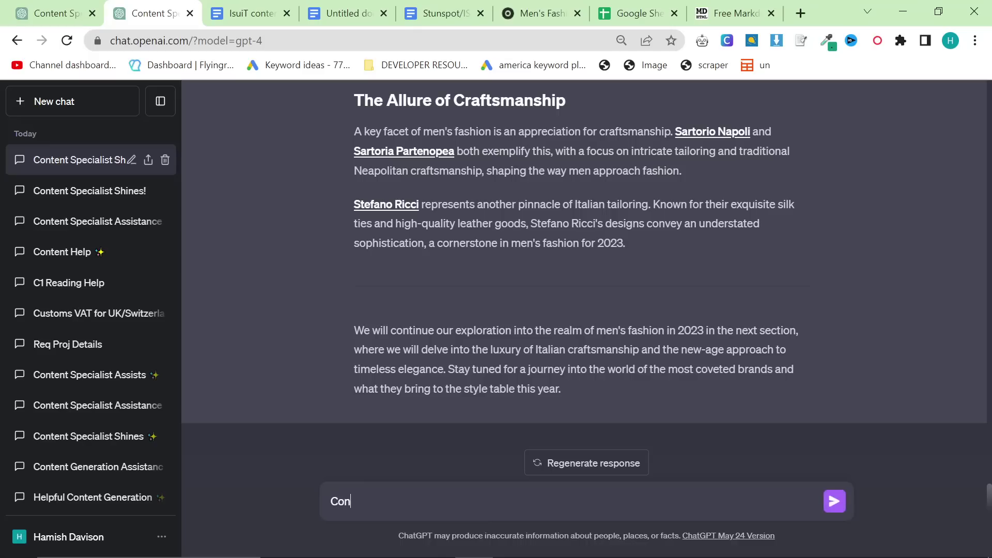
Step: Clear the draft and send the 'Write 2/3', 'Write 3/3' and bullet-point summary prompts
key("ctrl+a")
key("BackSpace")
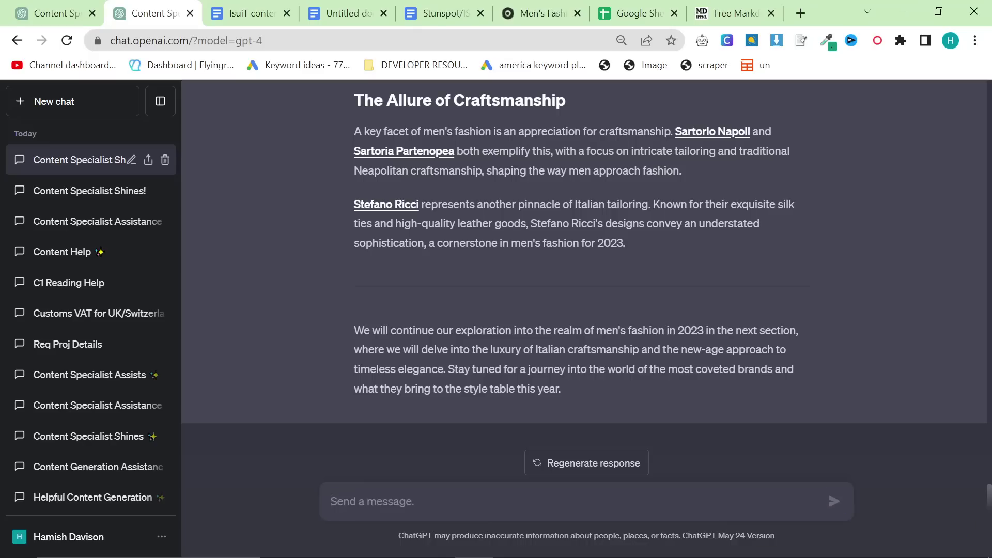
type("Wr")
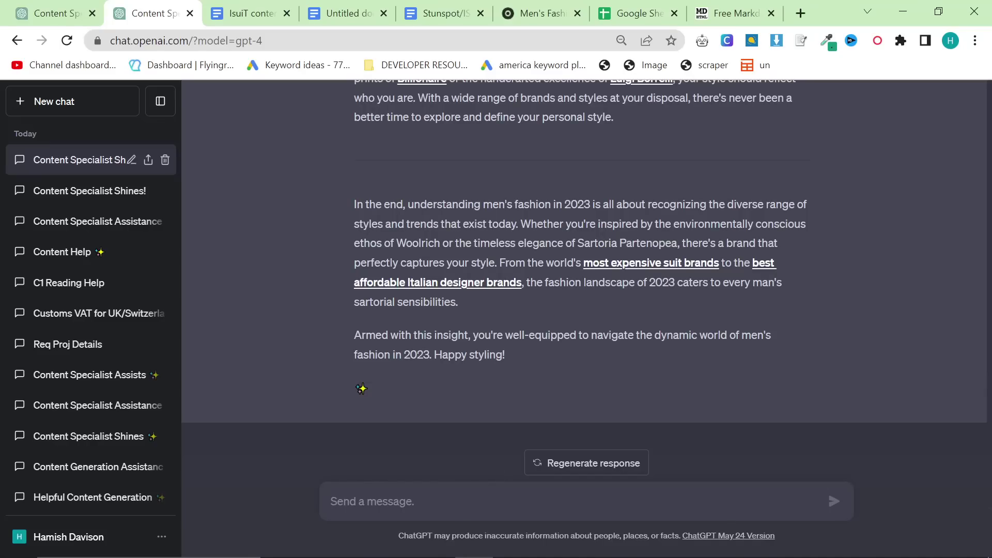
type("Ca")
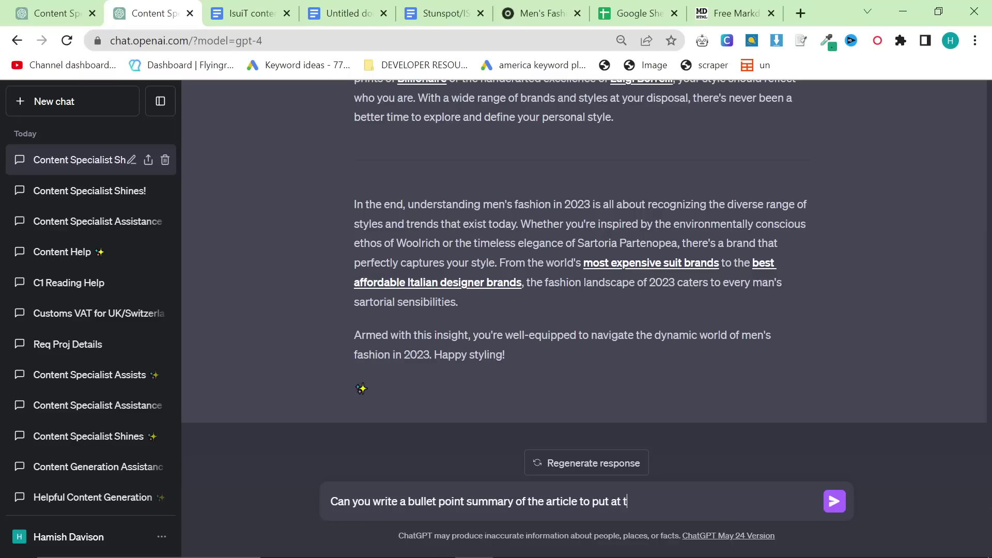
type("p")
key("Return")
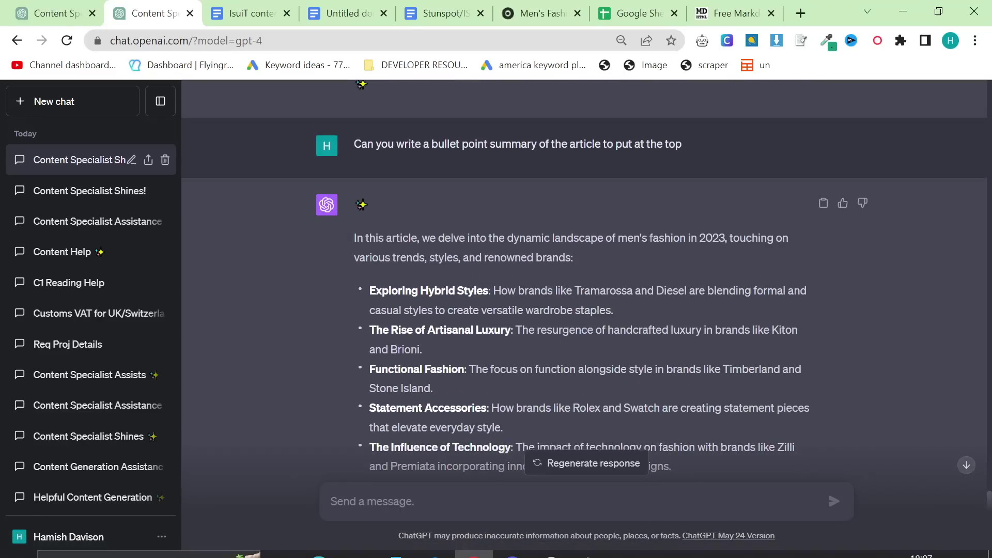
Step: Paste the first part of the article over the old Markdown in the converter
scroll(573, 358, "up", 20)
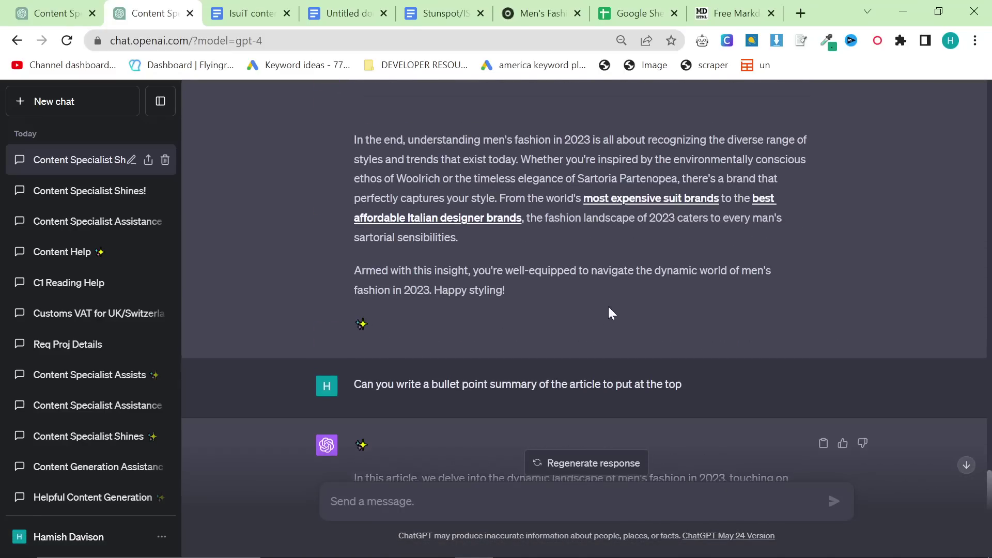
scroll(576, 279, "up", 18)
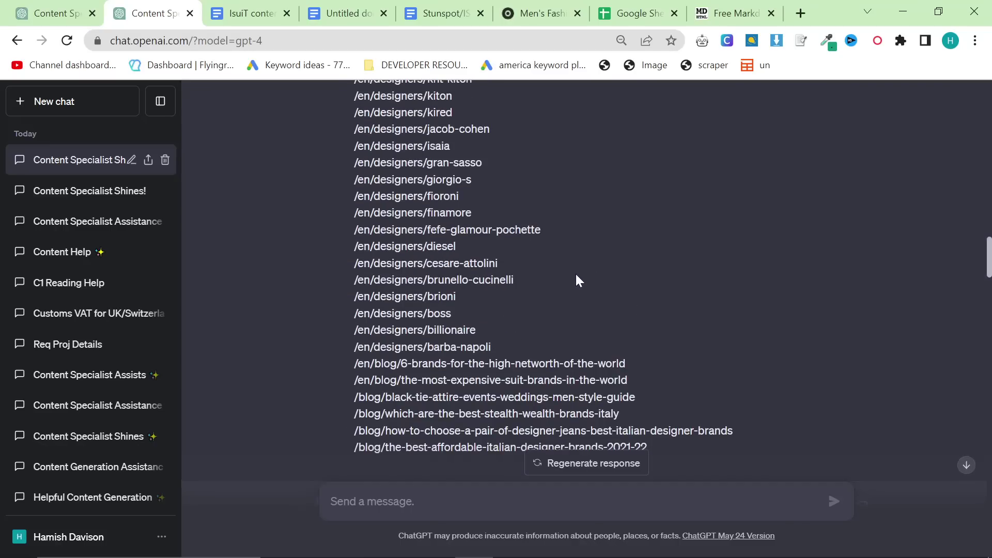
scroll(582, 310, "down", 13)
scroll(582, 310, "up", 4)
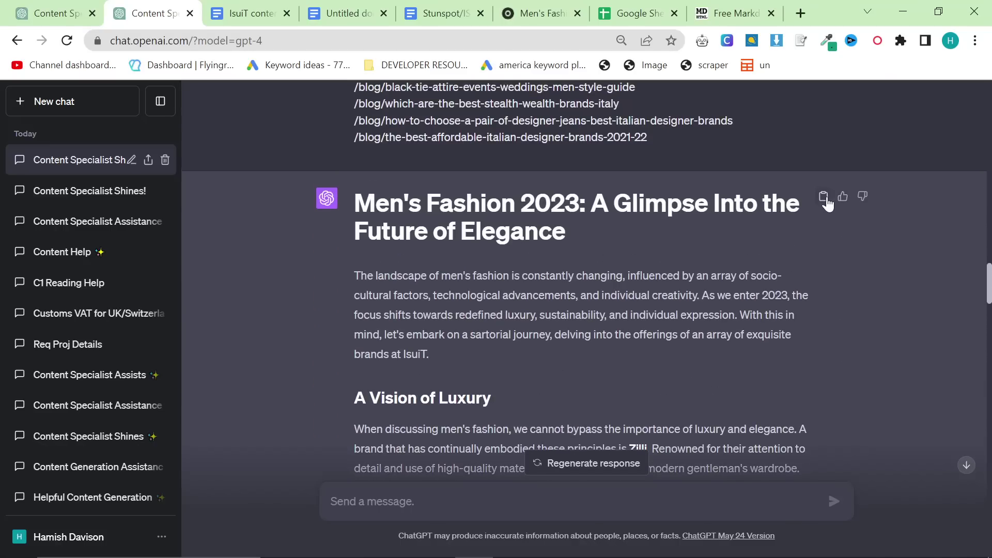
left_click(734, 13)
key("ctrl+a")
key("ctrl+v")
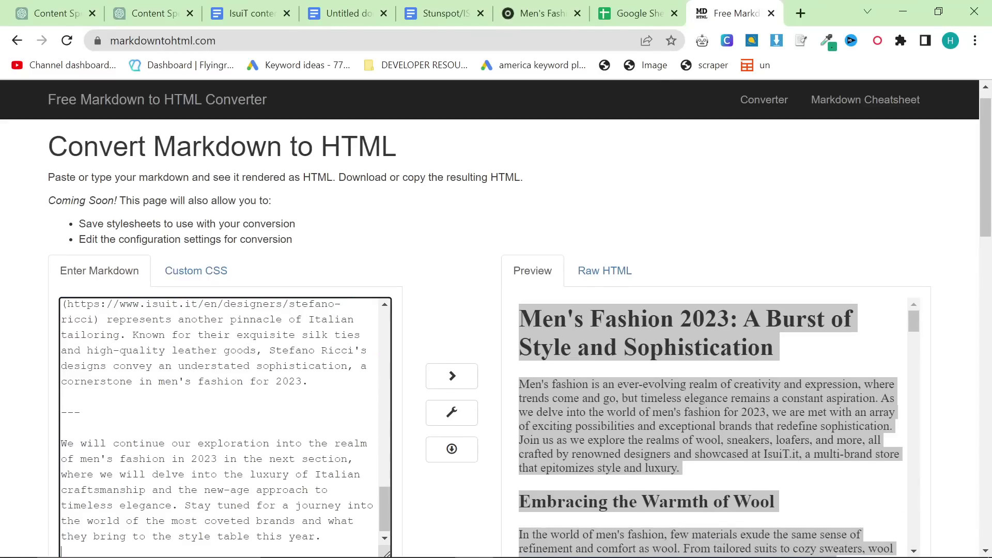
Step: Copy the final part of the article from ChatGPT and append it to the Markdown
left_click(62, 6)
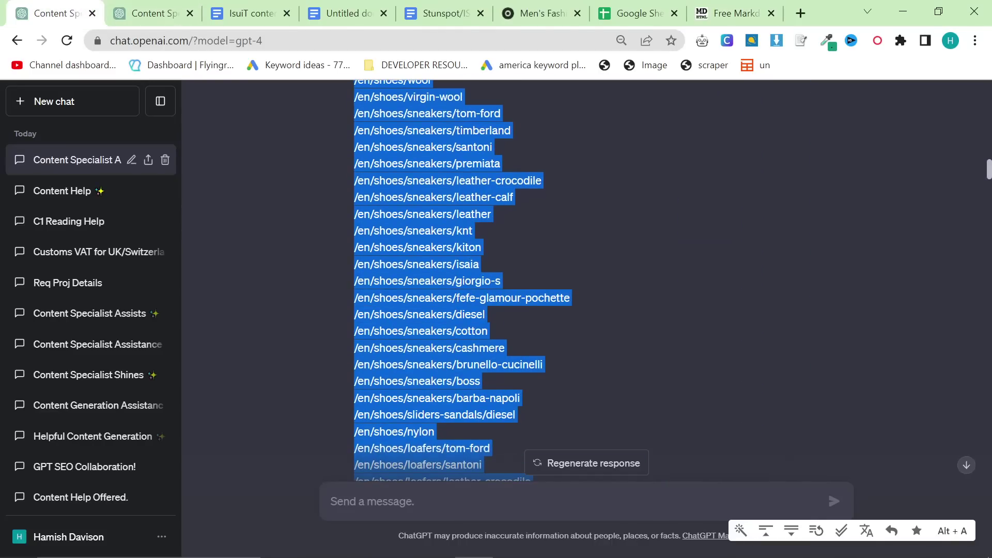
left_click(168, 6)
scroll(553, 254, "down", 7)
scroll(544, 259, "up", 2)
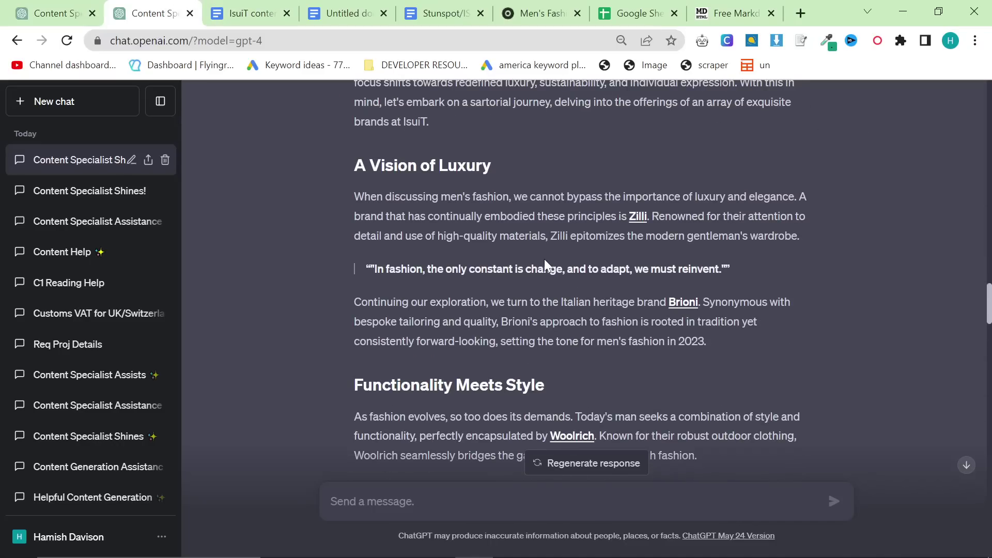
scroll(545, 259, "down", 6)
scroll(544, 258, "down", 7)
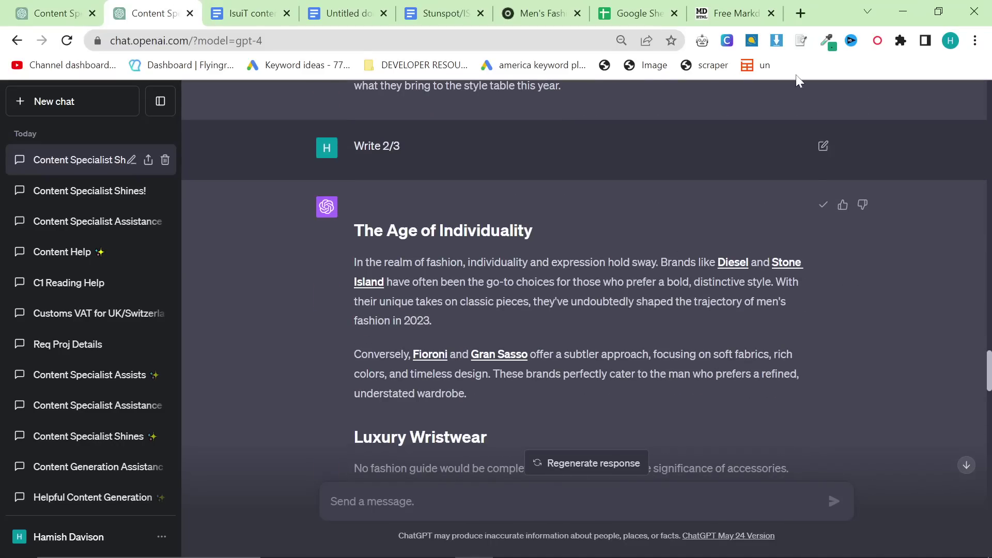
left_click(734, 13)
scroll(420, 431, "down", 4)
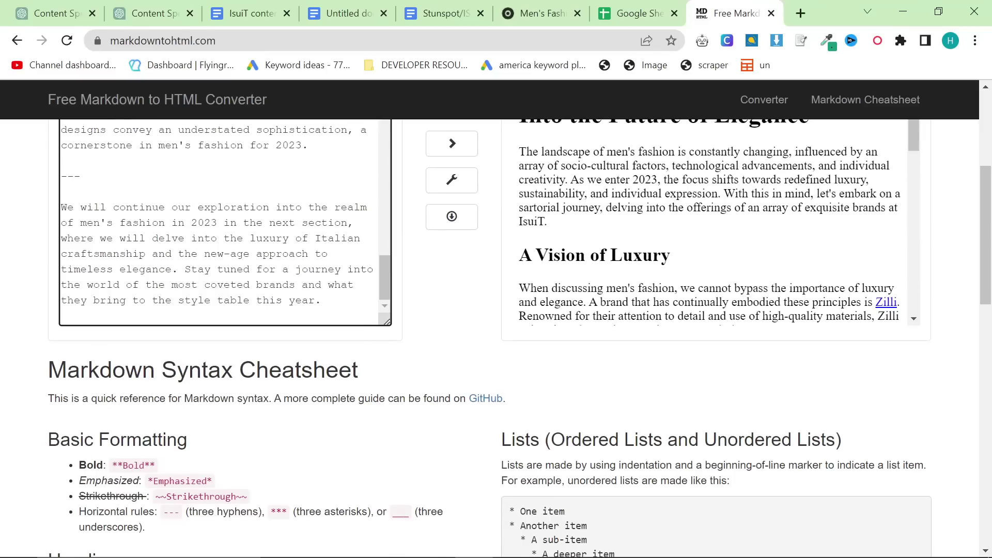
scroll(217, 217, "up", 10)
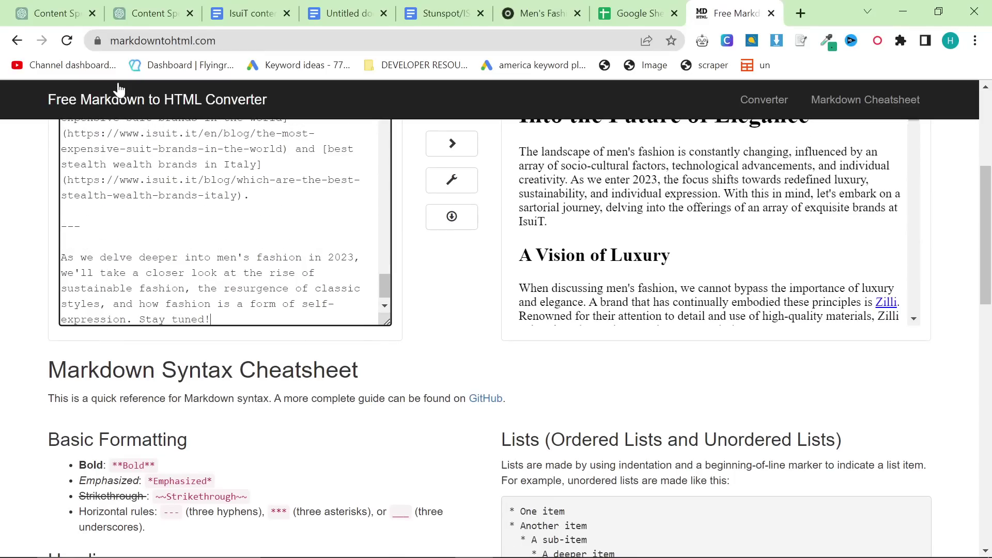
left_click(186, 20)
scroll(584, 279, "down", 15)
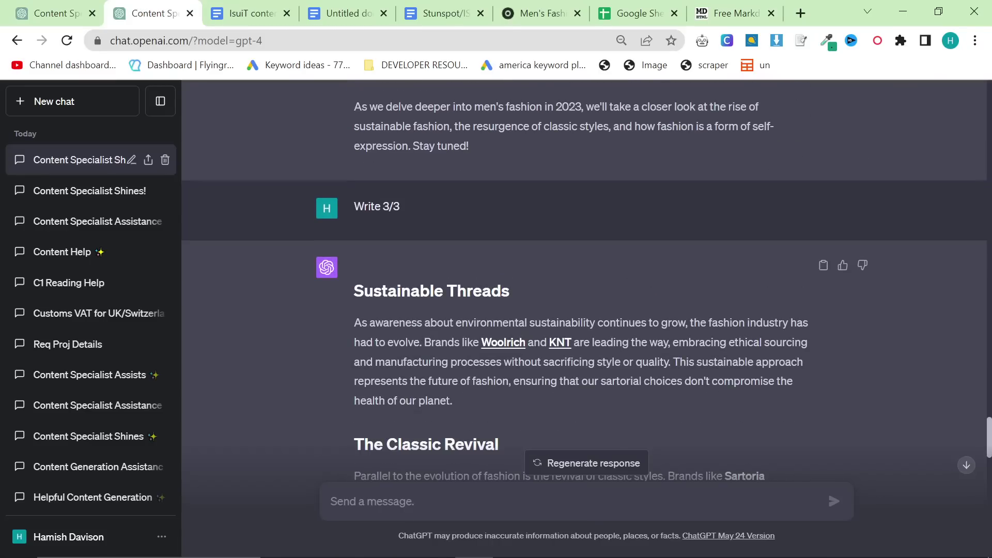
left_click(823, 266)
left_click(739, 6)
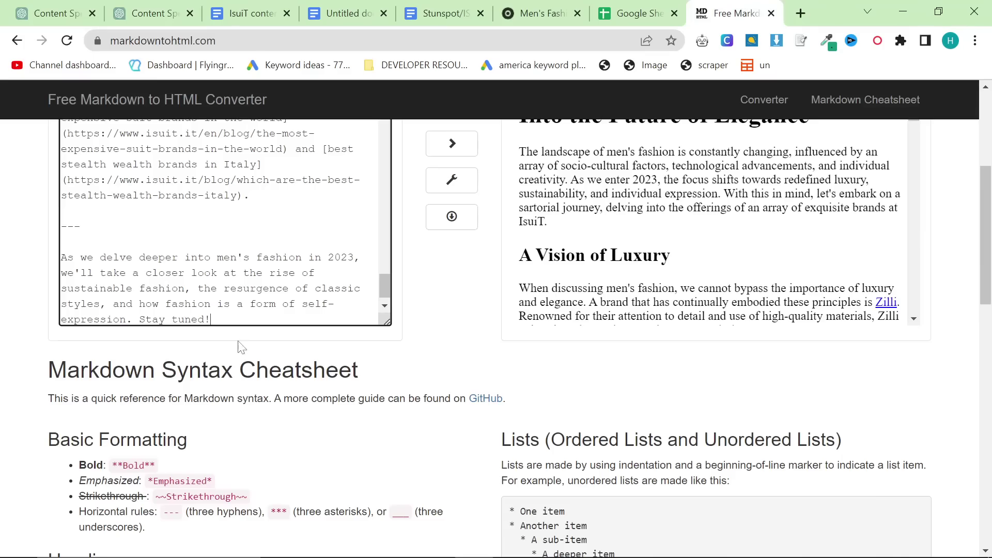
key("ctrl+v")
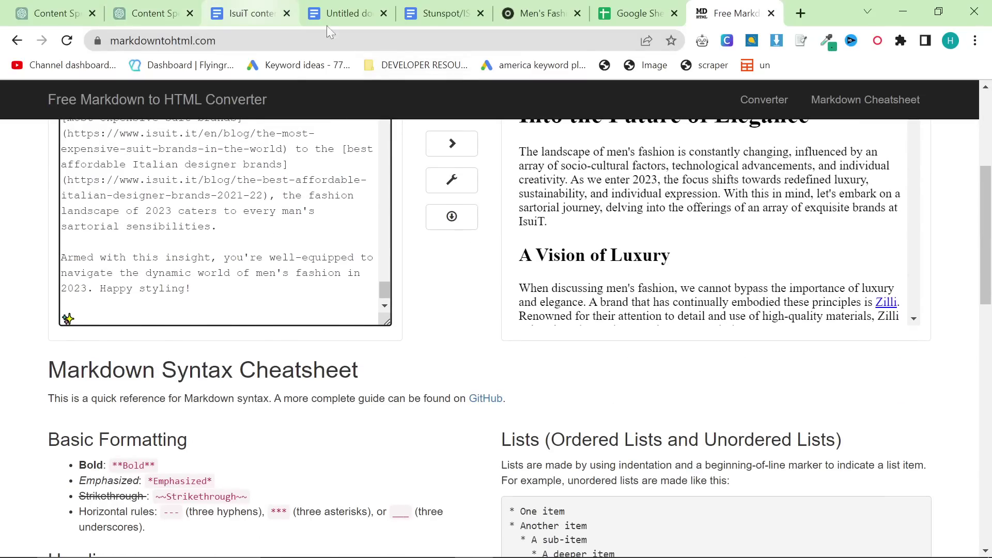
Step: Select the whole rendered HTML preview of the article
scroll(478, 282, "up", 2)
scroll(680, 293, "down", 3)
scroll(680, 293, "down", 5)
left_click(683, 269)
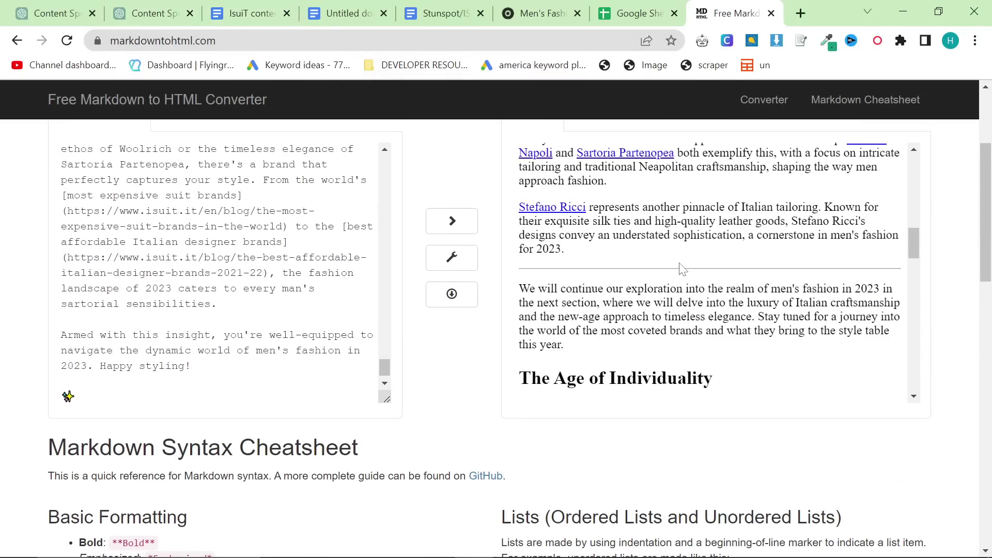
key("ctrl+a")
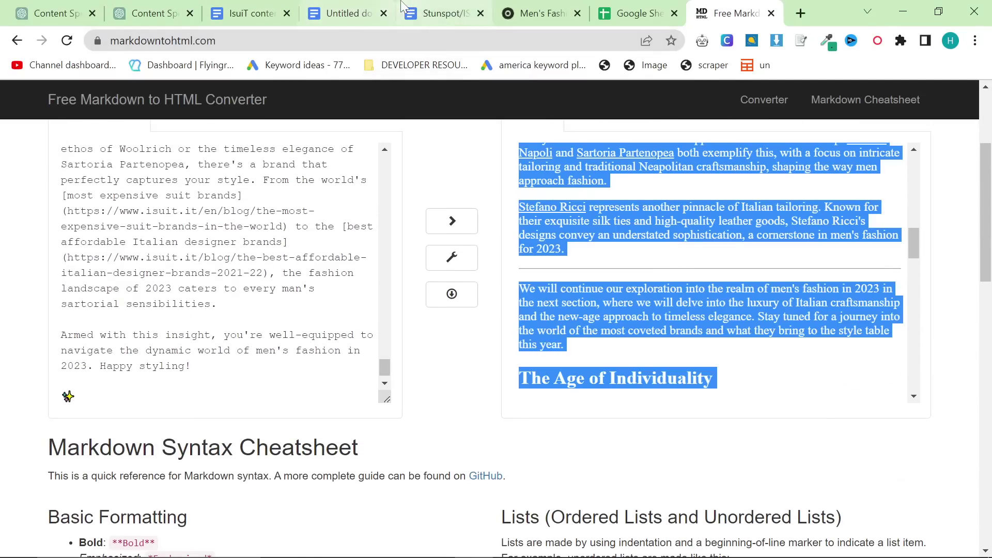
Step: Replace the Google Doc's contents with the formatted article
left_click(344, 13)
key("ctrl+a")
key("ctrl+v")
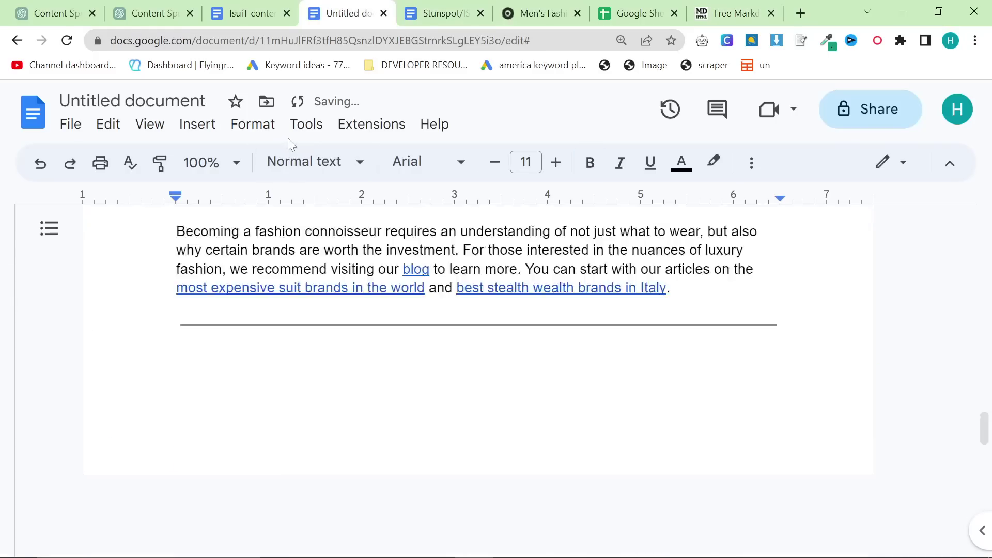
Step: Check the 898-word count, then scroll to the article's closing line
left_click(305, 124)
left_click(348, 188)
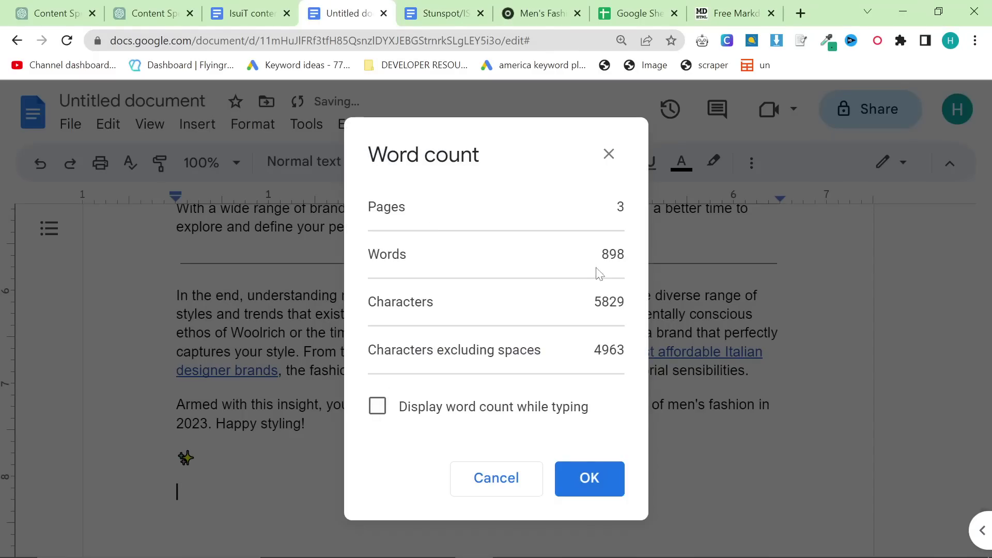
key("ctrl+a")
key("Escape")
scroll(496, 362, "up", 10)
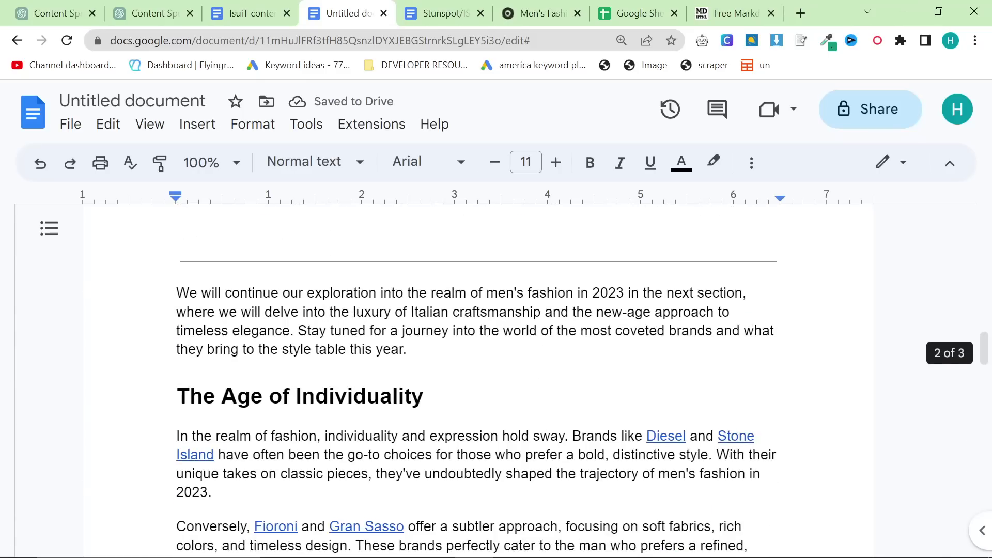
scroll(496, 362, "up", 15)
scroll(496, 362, "down", 12)
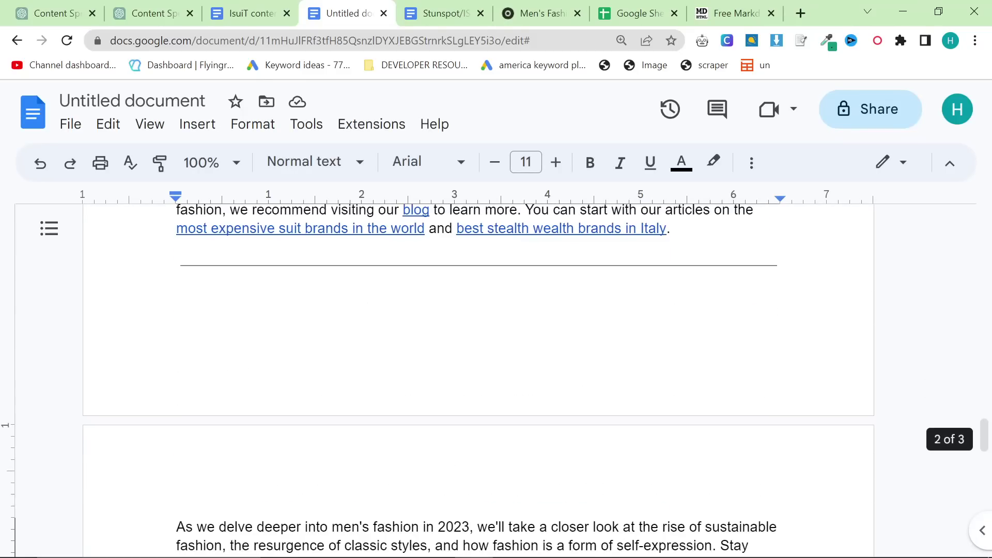
scroll(496, 362, "down", 15)
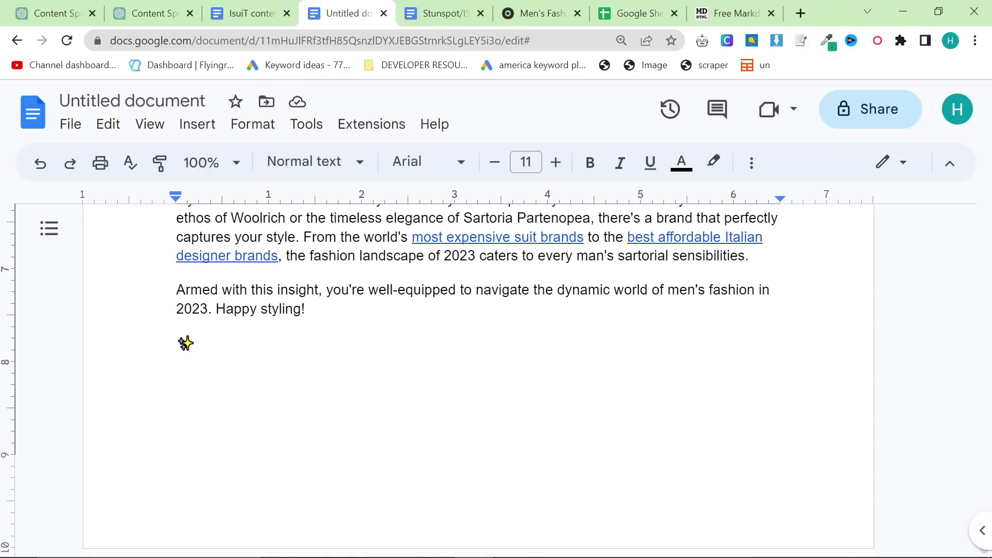
left_click(196, 342)
Step: Paste the ChatGPT bullet summary at the end of the article's Markdown
left_click(130, 15)
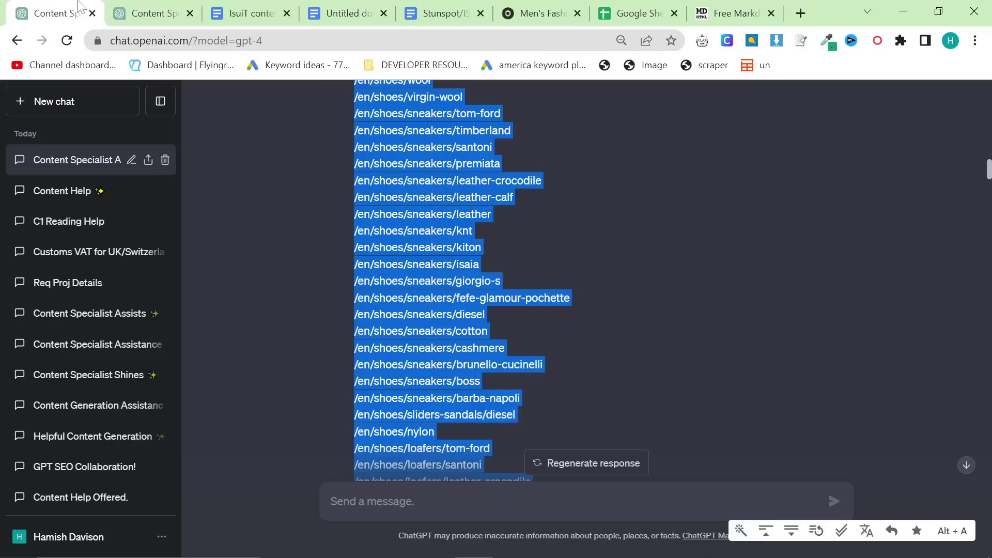
scroll(455, 341, "down", 10)
scroll(473, 331, "up", 5)
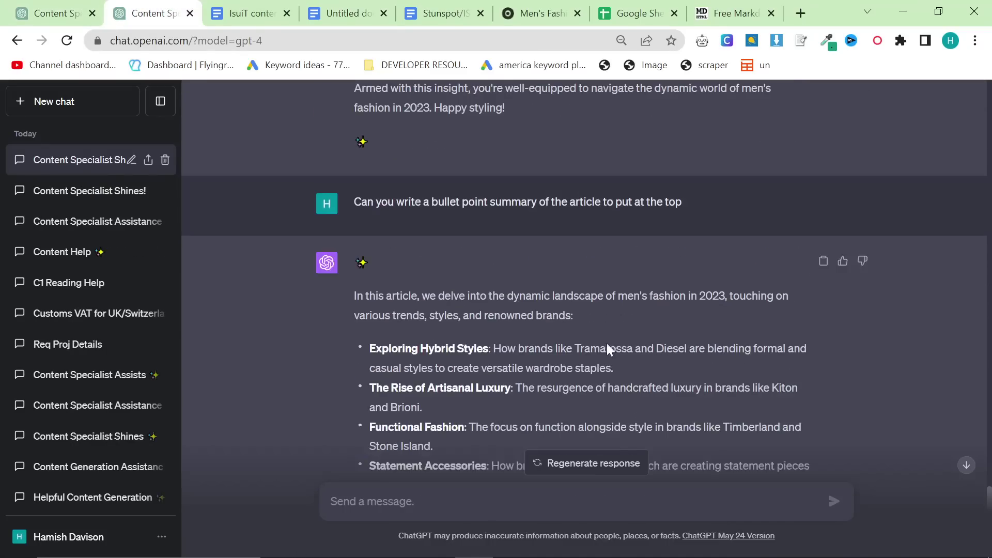
left_click(728, 13)
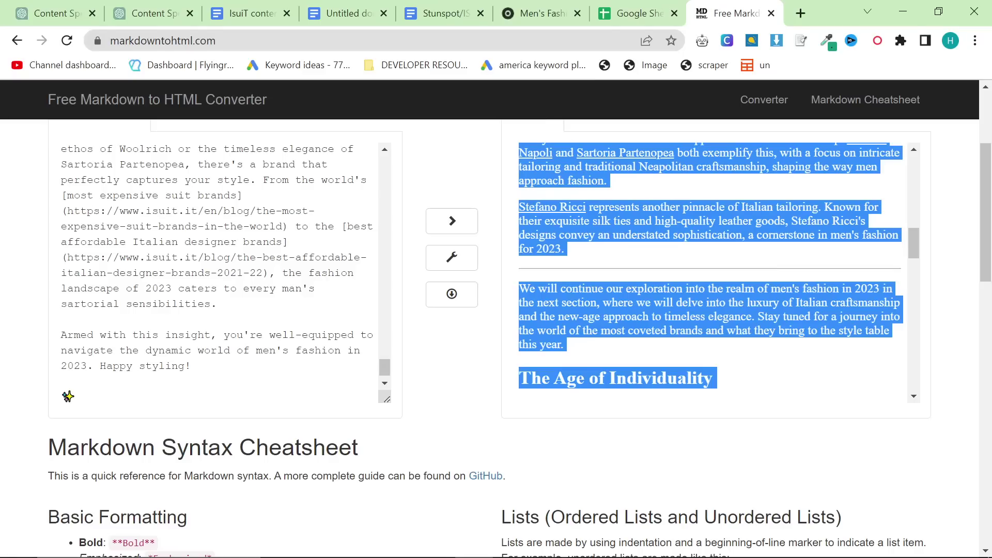
scroll(225, 274, "down", 1)
left_click(75, 377)
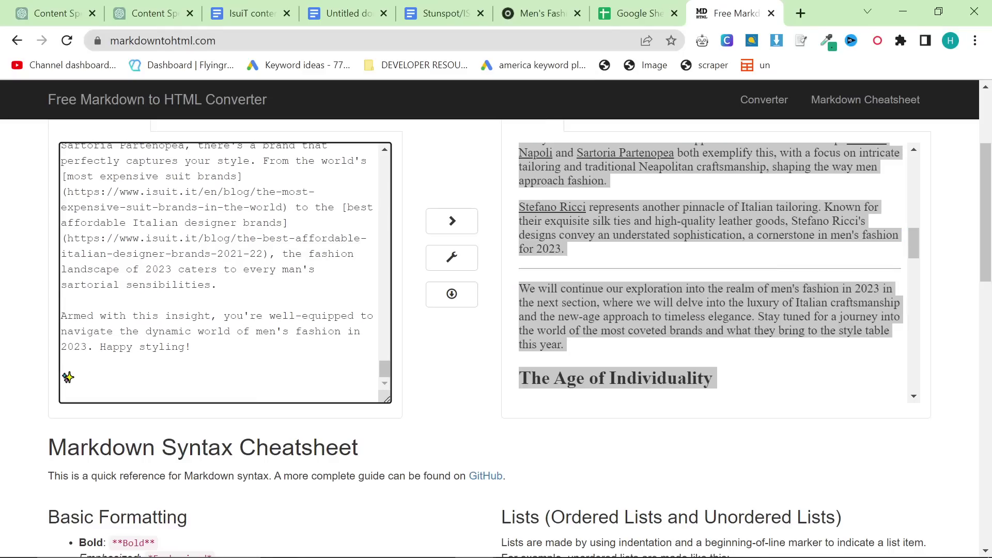
key("ctrl+v")
Step: Select and copy the whole rendered preview, now including the summary
scroll(225, 274, "up", 5)
scroll(224, 274, "down", 5)
scroll(225, 274, "up", 3)
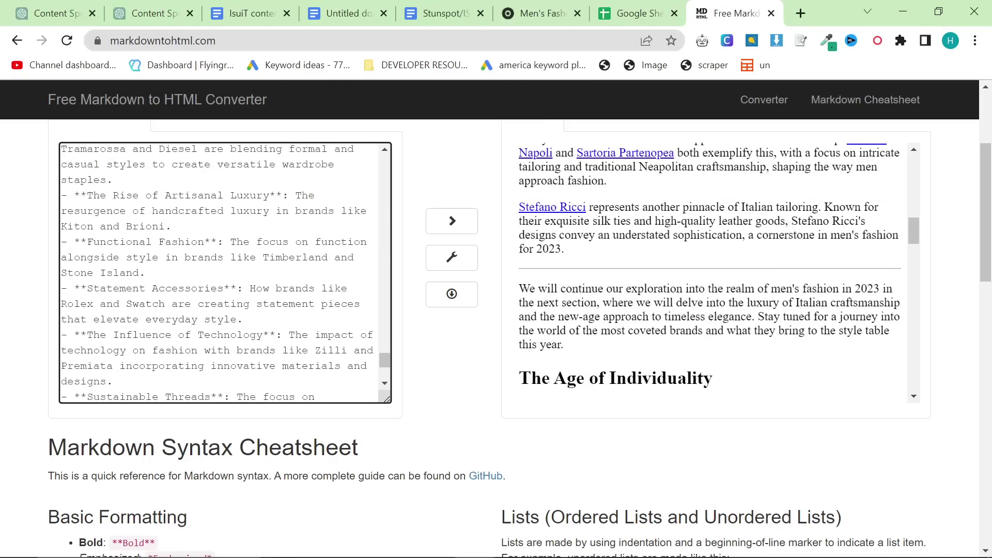
scroll(225, 274, "up", 3)
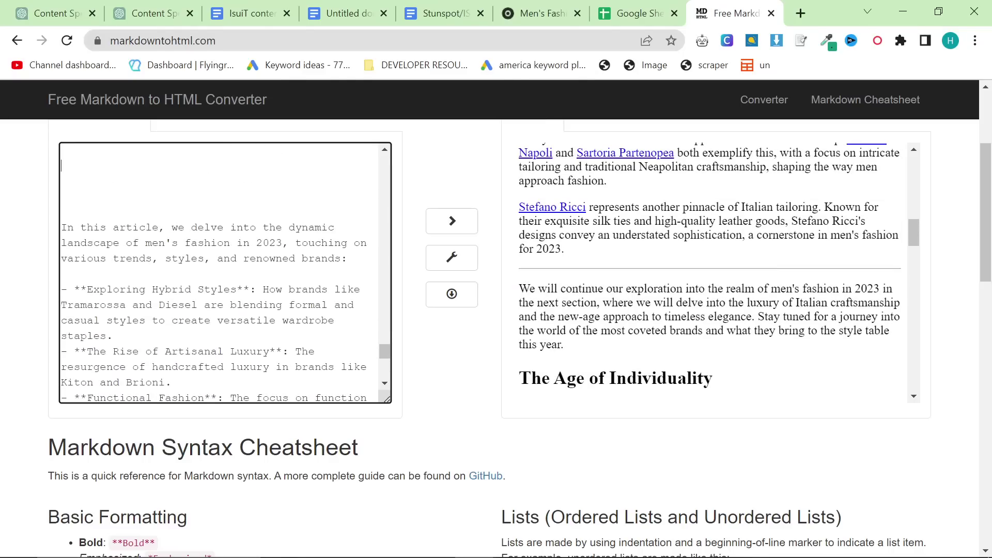
scroll(225, 274, "up", 20)
scroll(224, 274, "up", 15)
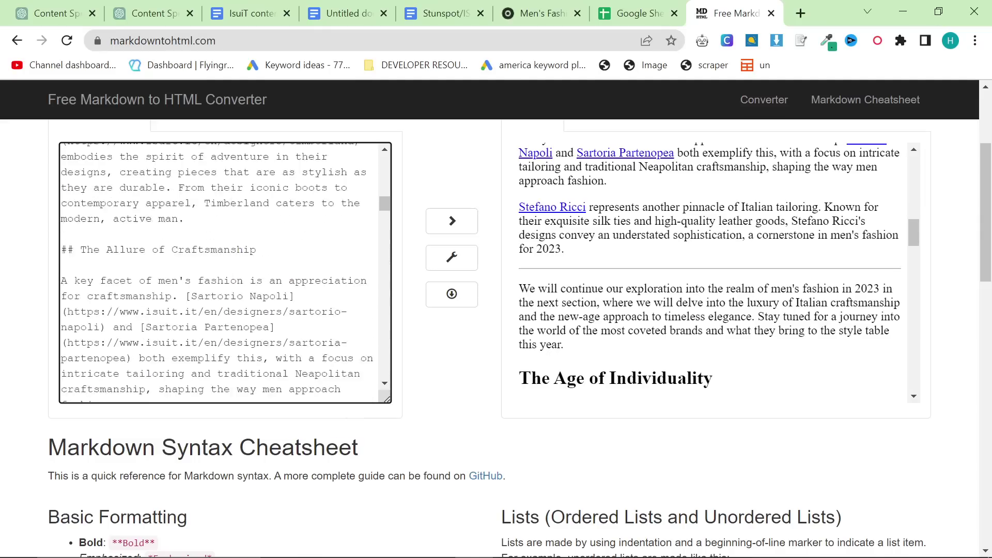
key("ctrl+a")
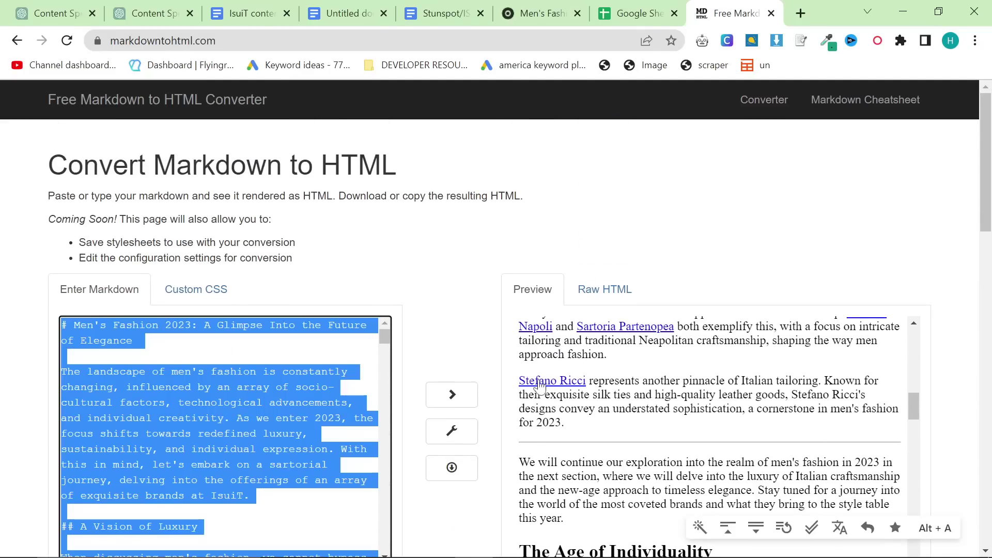
left_click(649, 340)
key("ctrl+a")
scroll(651, 368, "down", 5)
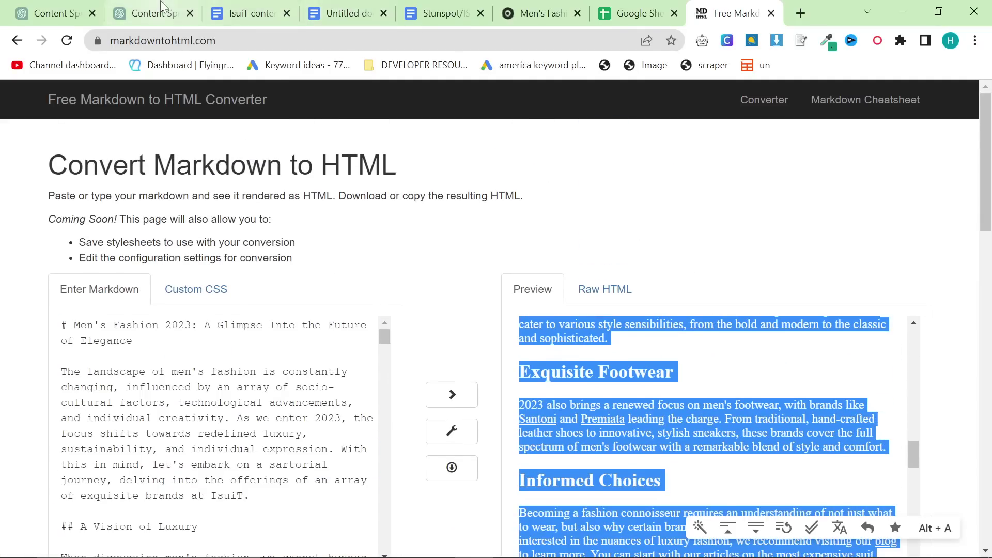
left_click(341, 13)
Step: Replace the document with the rendered article including the summary
key("ctrl+a")
key("ctrl+v")
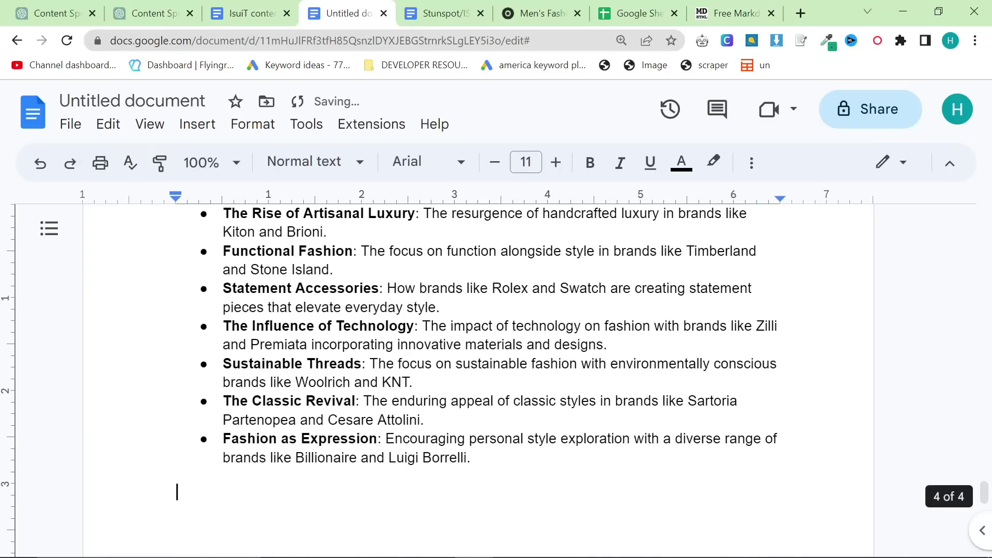
scroll(401, 347, "up", 10)
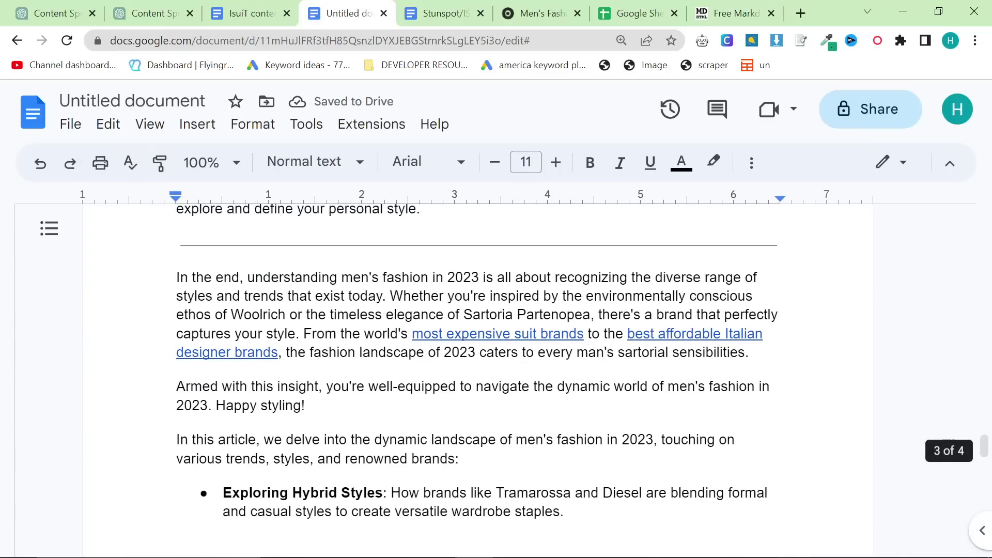
scroll(401, 362, "down", 3)
Step: Select and cut the bullet summary from the end of the document
left_click_drag(223, 318, 568, 337)
scroll(153, 279, "down", 1)
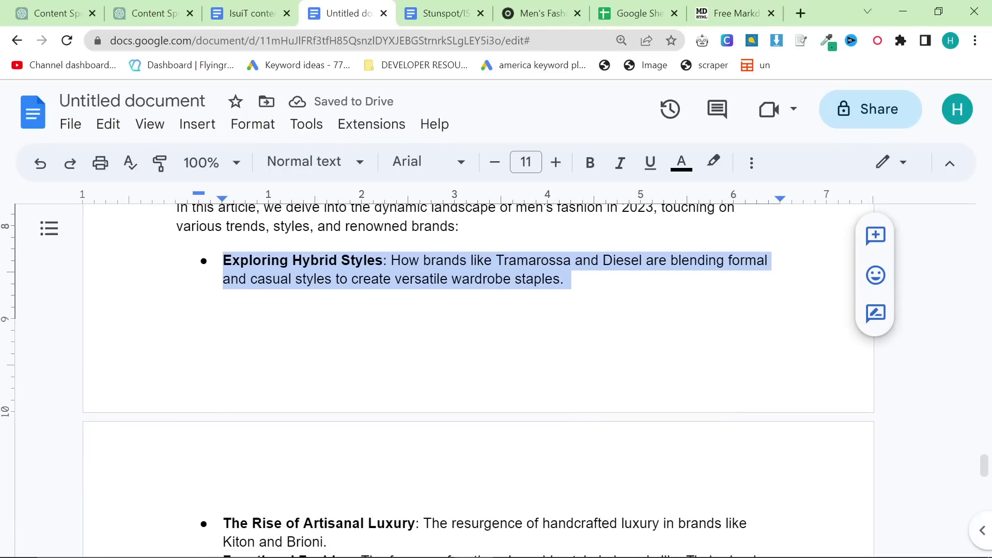
left_click(153, 279)
right_click(153, 274)
scroll(526, 434, "up", 3)
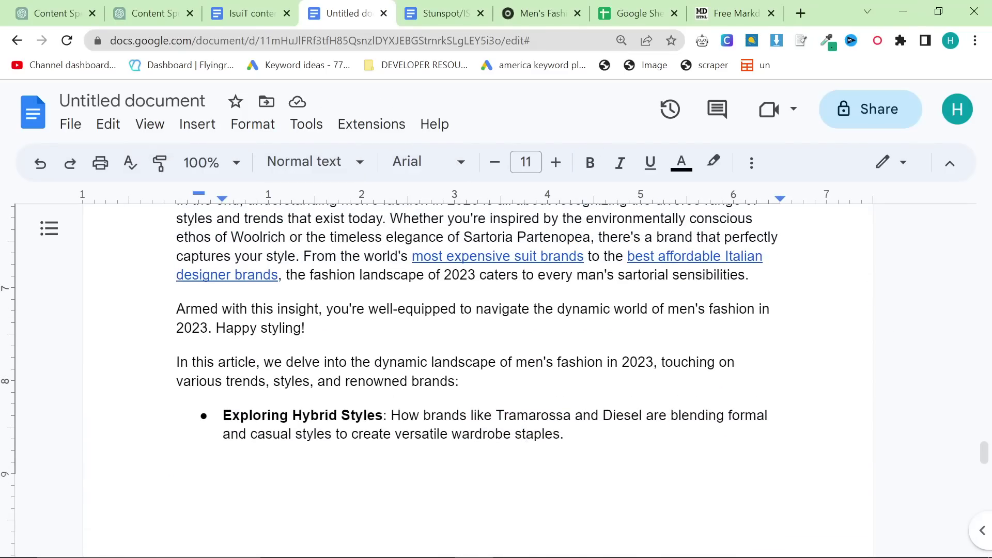
left_click_drag(176, 362, 588, 415)
key("ctrl+shift+End")
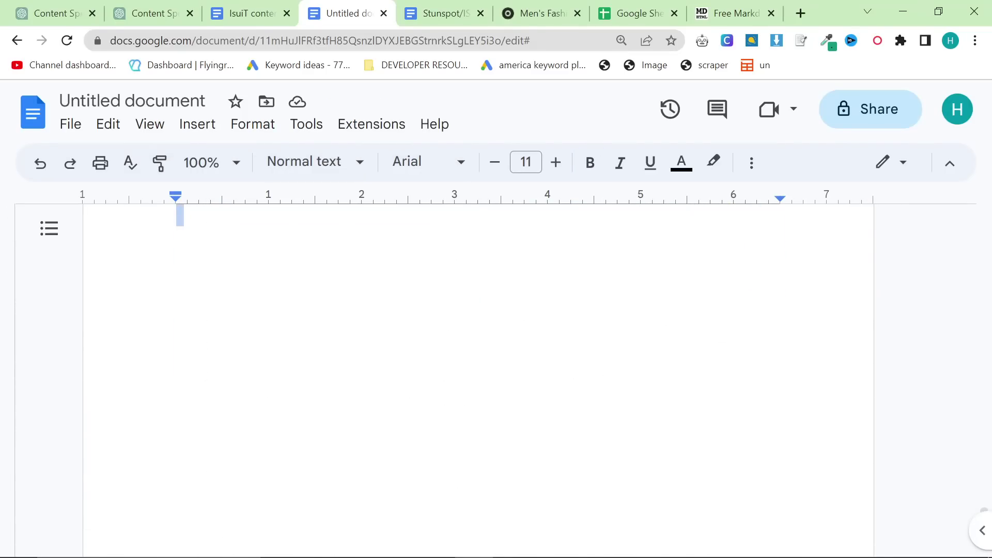
Step: Paste the summary after the intro paragraph, before 'A Vision of Luxury', removing blank lines
scroll(477, 362, "up", 20)
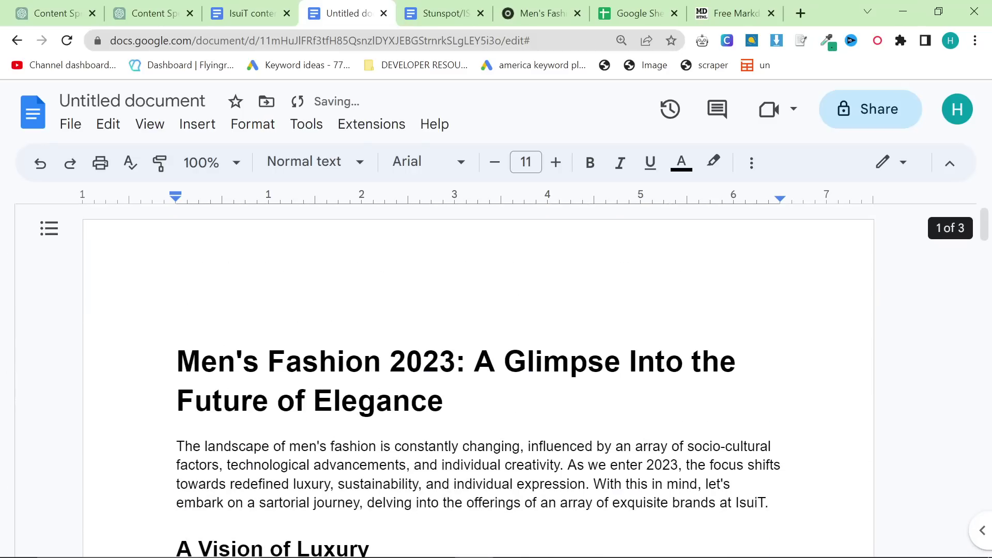
scroll(478, 362, "down", 4)
scroll(478, 362, "up", 3)
left_click(444, 323)
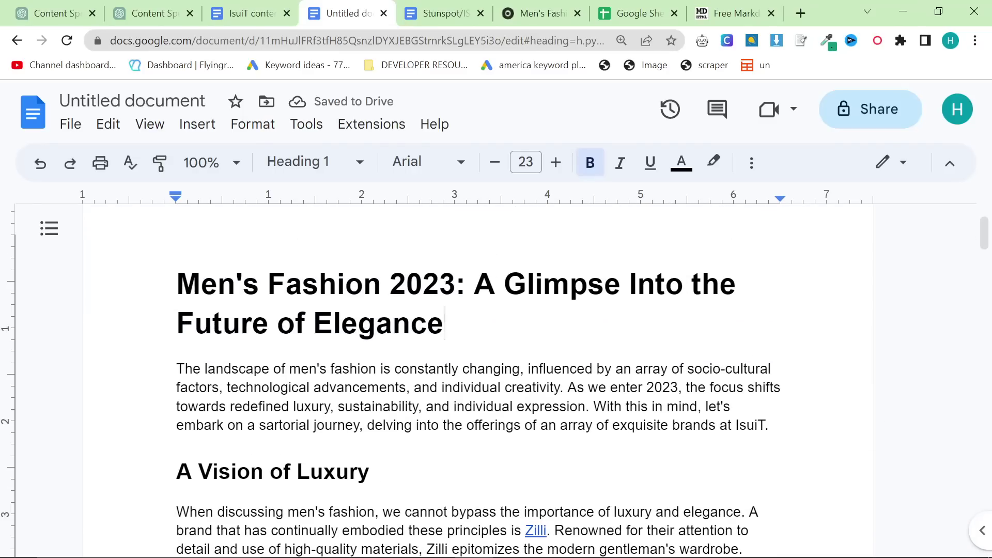
left_click(778, 436)
key("Return")
key("ctrl+v")
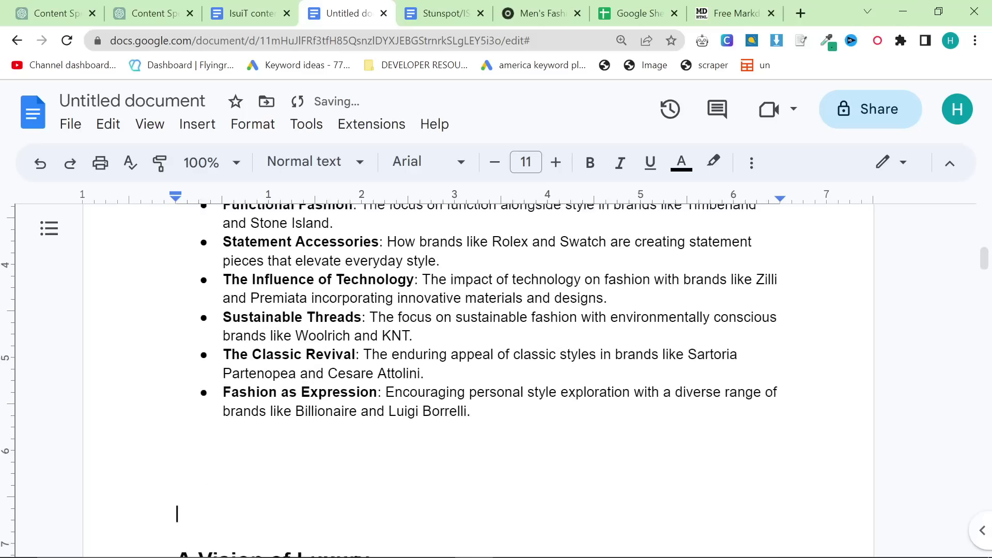
key("BackSpace")
key("BackSpace")
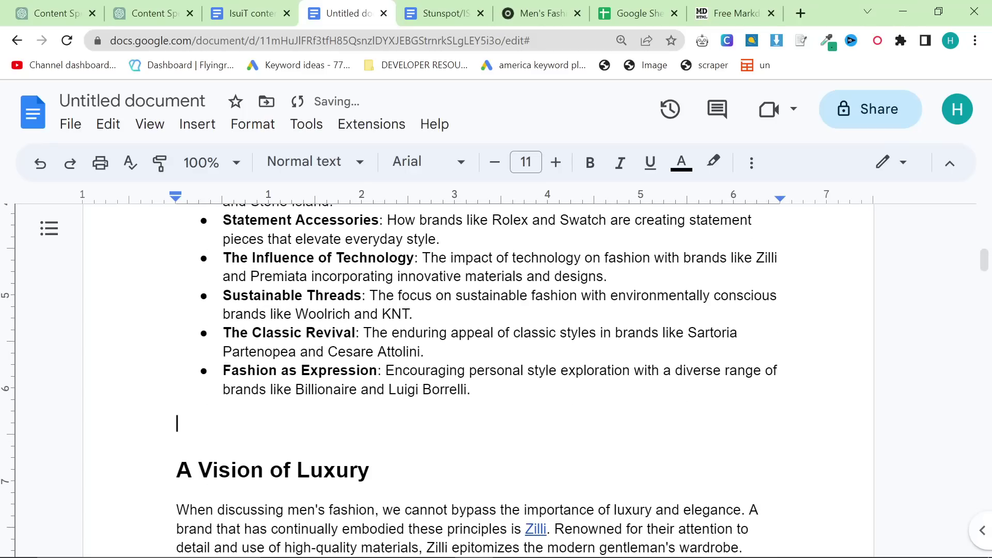
key("BackSpace")
scroll(237, 381, "down", 8)
scroll(237, 381, "up", 4)
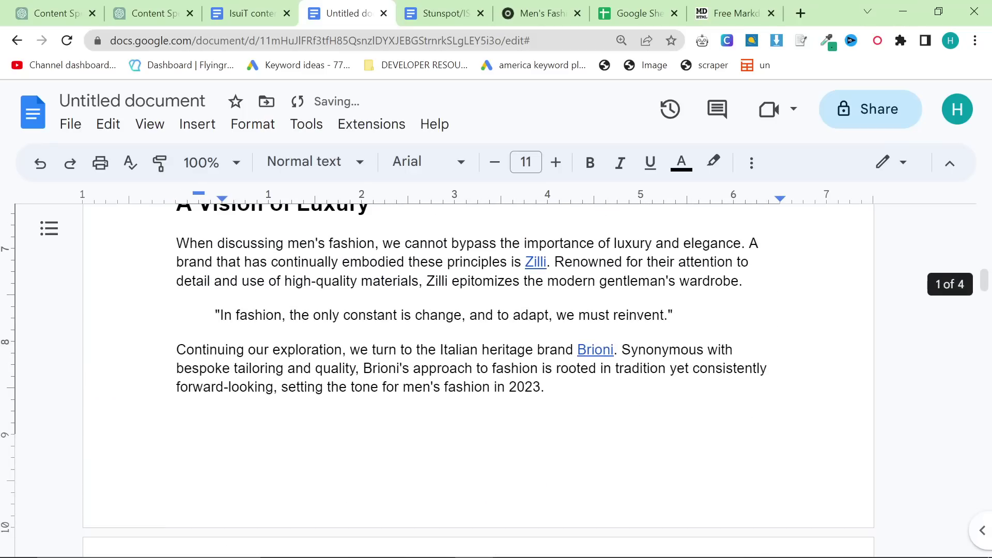
scroll(478, 371, "down", 3)
scroll(478, 371, "up", 3)
scroll(478, 371, "down", 15)
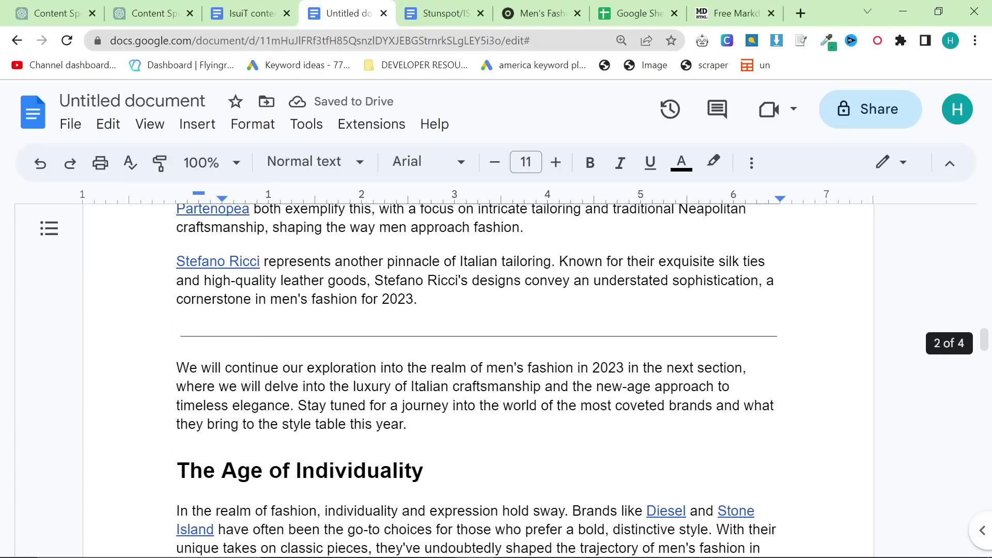
scroll(478, 371, "down", 15)
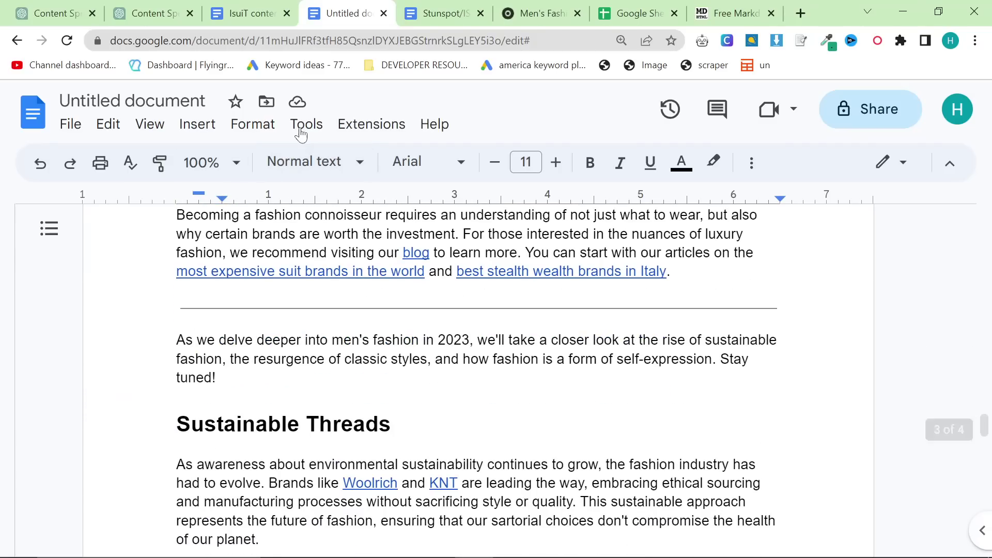
Step: Check the article's word count, then scroll through the draft to review it
left_click(301, 129)
left_click(395, 190)
left_click(560, 476)
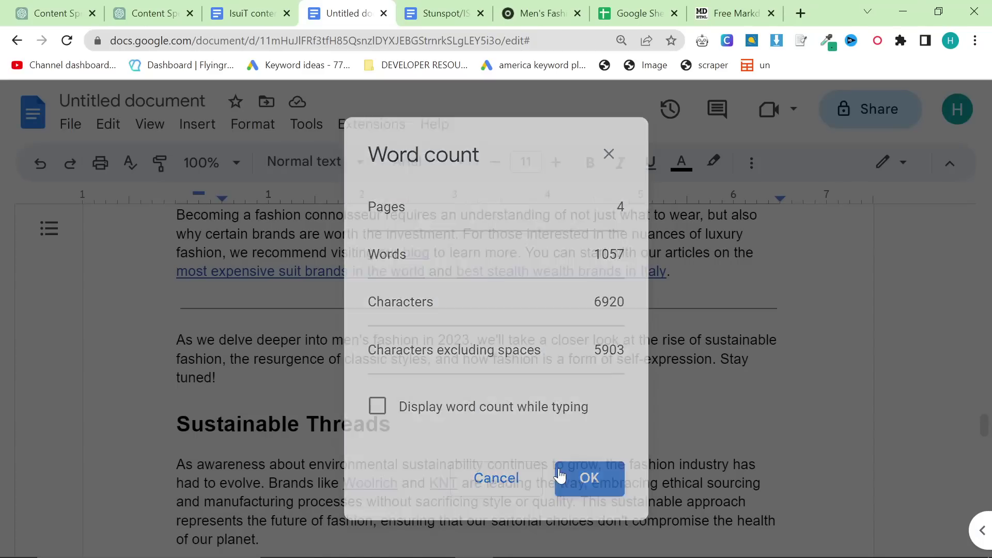
scroll(560, 475, "down", 9)
scroll(478, 371, "down", 15)
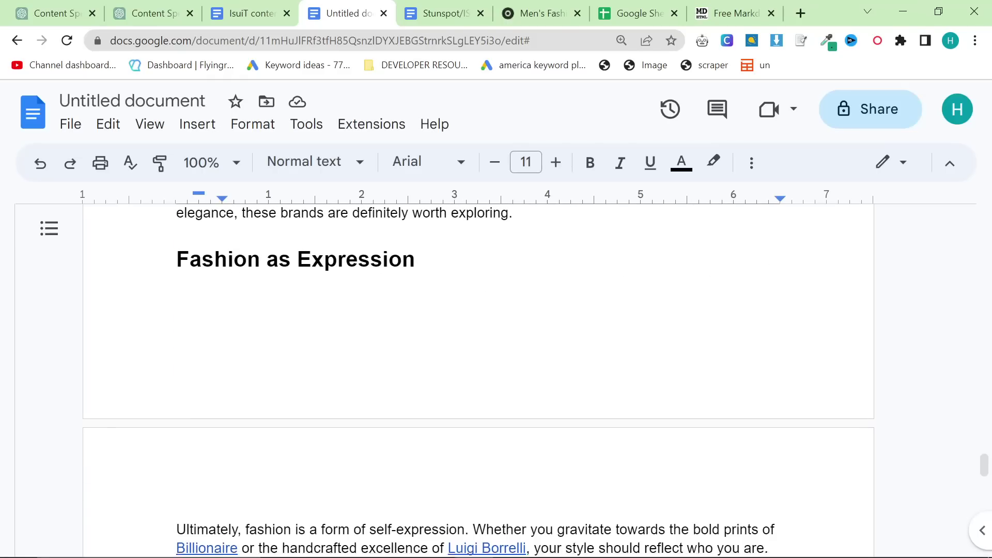
scroll(478, 371, "up", 20)
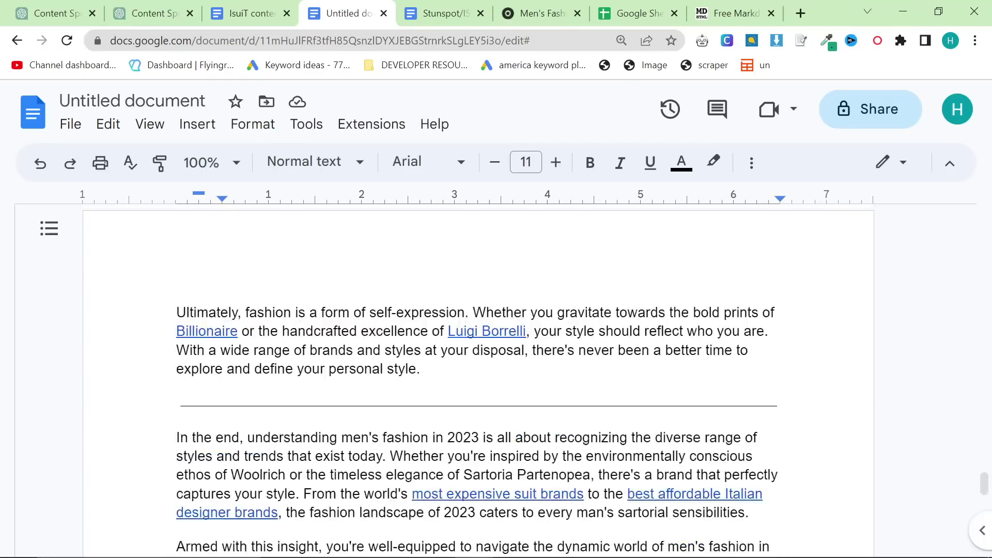
scroll(478, 371, "up", 10)
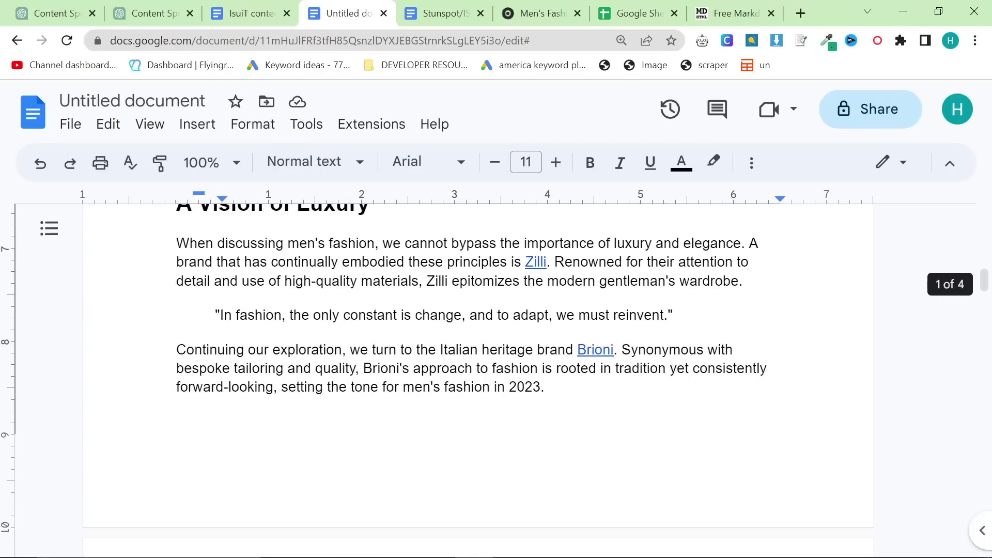
scroll(478, 371, "down", 10)
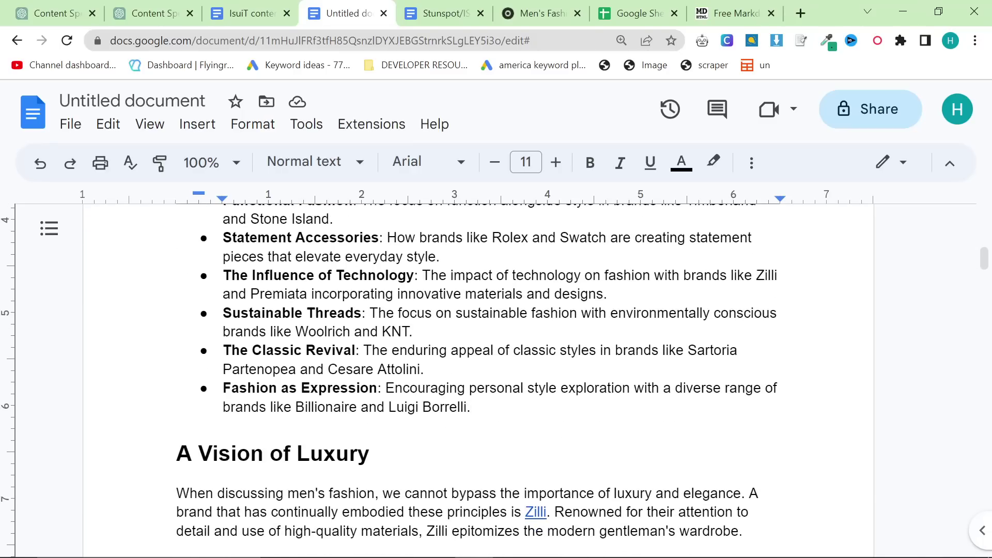
scroll(478, 371, "down", 5)
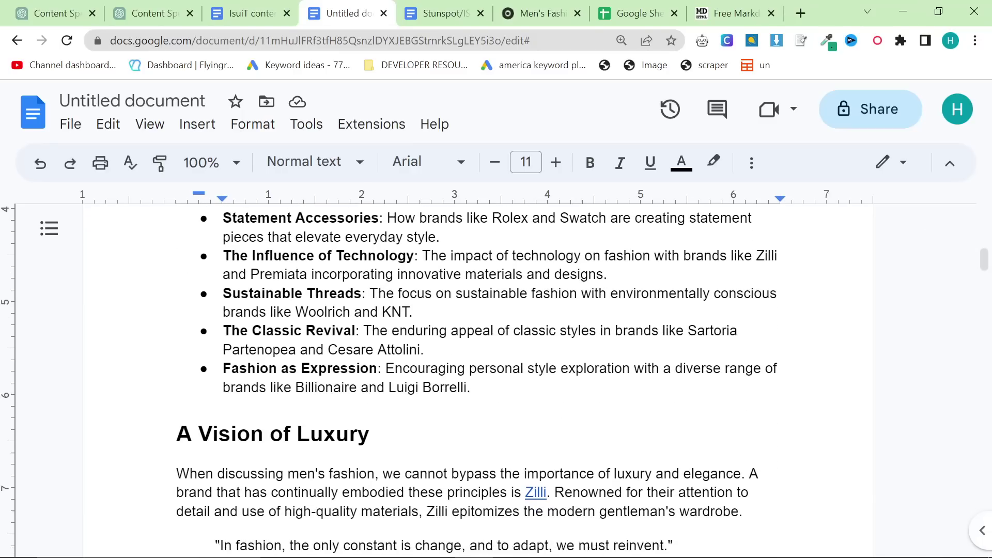
scroll(394, 476, "down", 3)
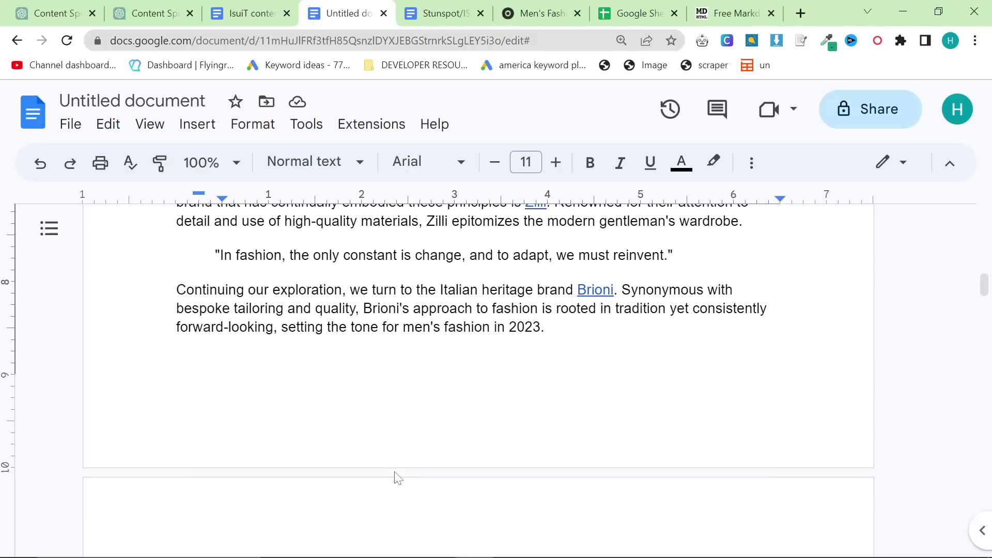
scroll(394, 475, "up", 12)
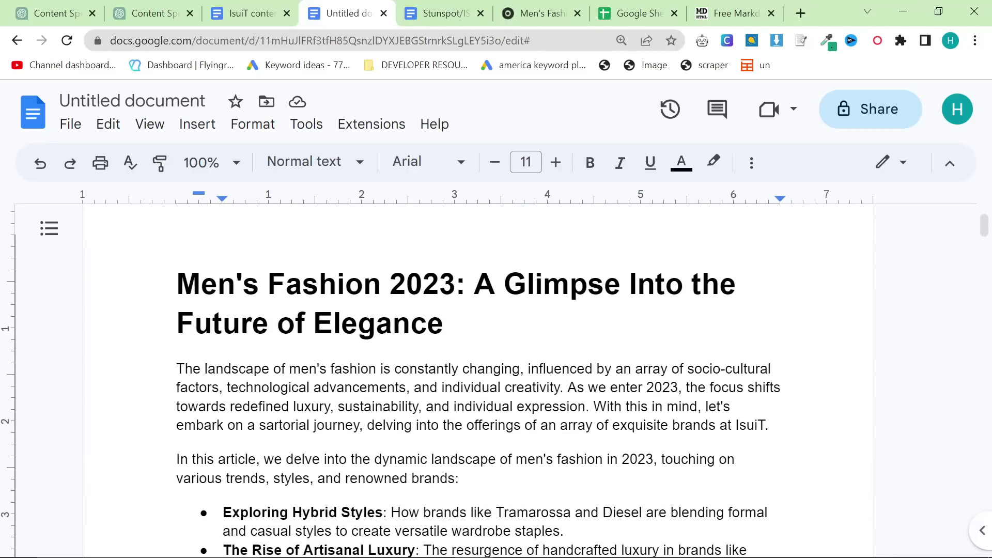
scroll(497, 383, "down", 3)
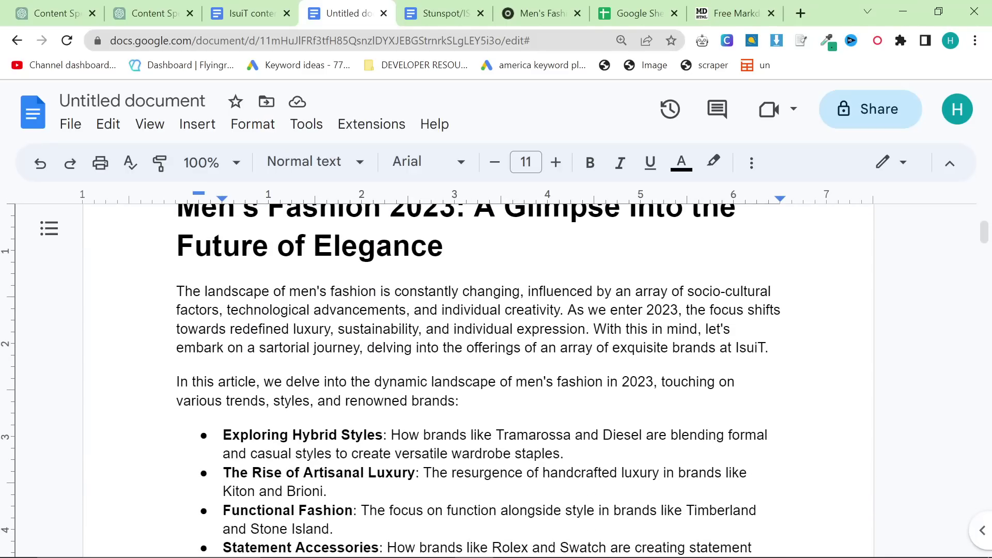
Step: Make 'As we enter 2023…' start its own intro paragraph, with no blank line between
left_click(382, 292)
key("Return")
key("Return")
key("BackSpace")
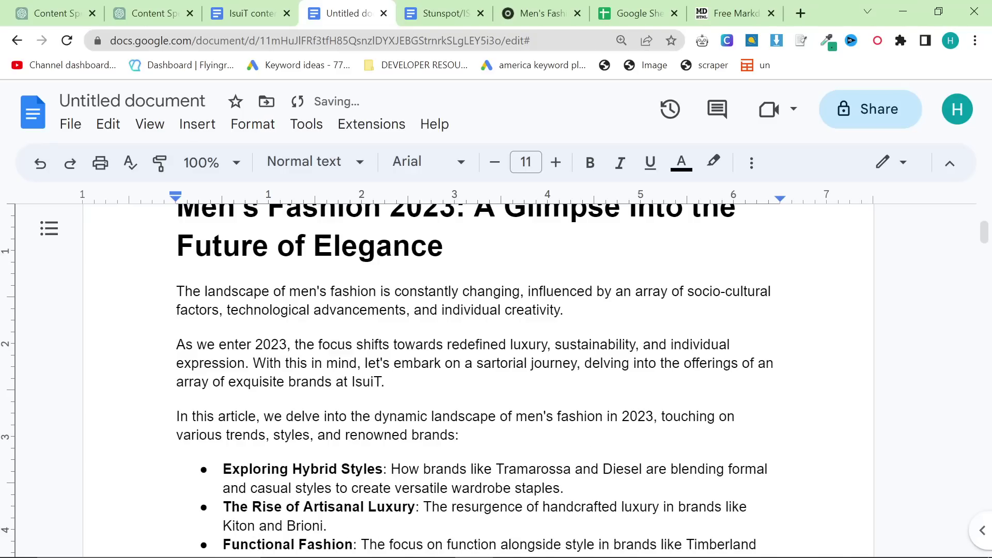
Step: Look over the rest of the document, then bring up the published isuit.it blog post
scroll(478, 377, "down", 2)
scroll(478, 377, "down", 5)
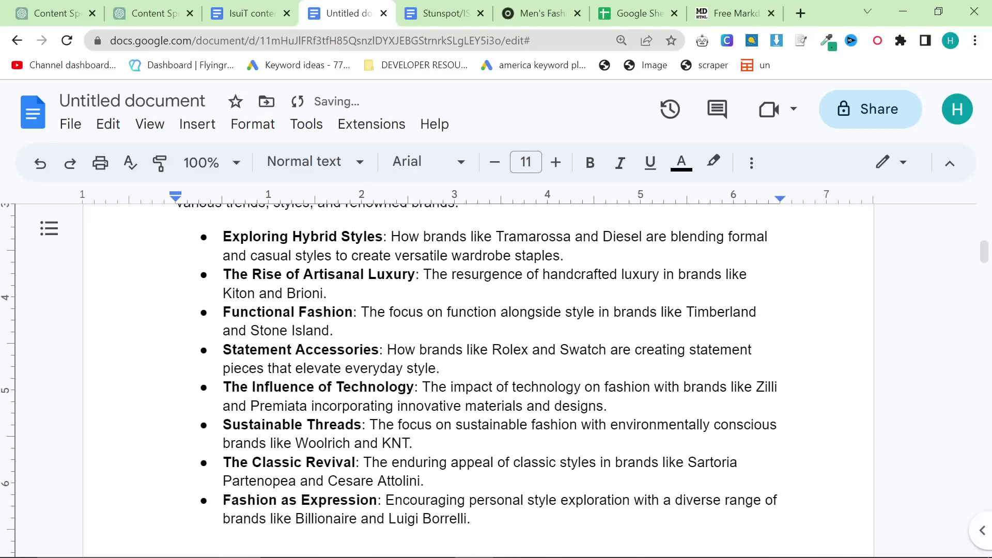
scroll(478, 377, "down", 11)
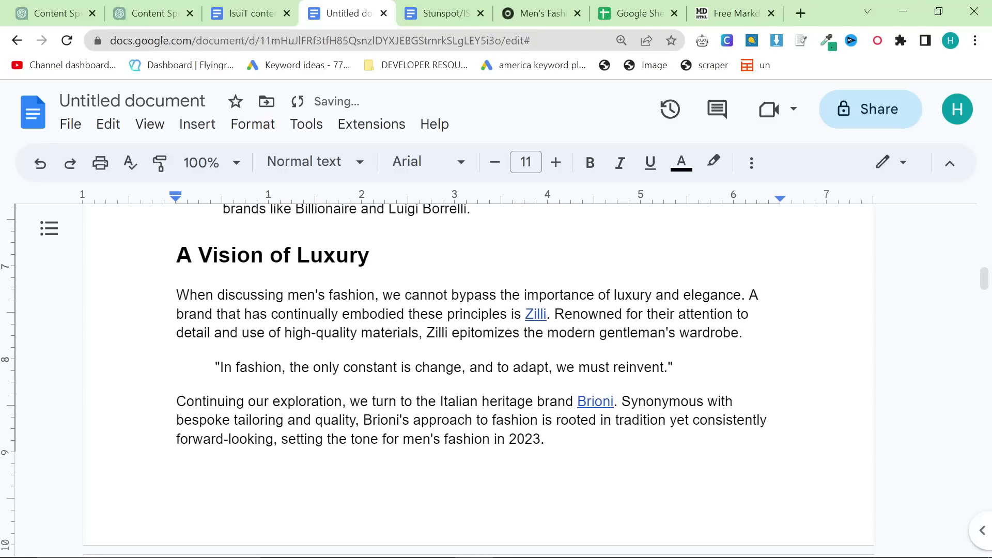
scroll(478, 378, "up", 10)
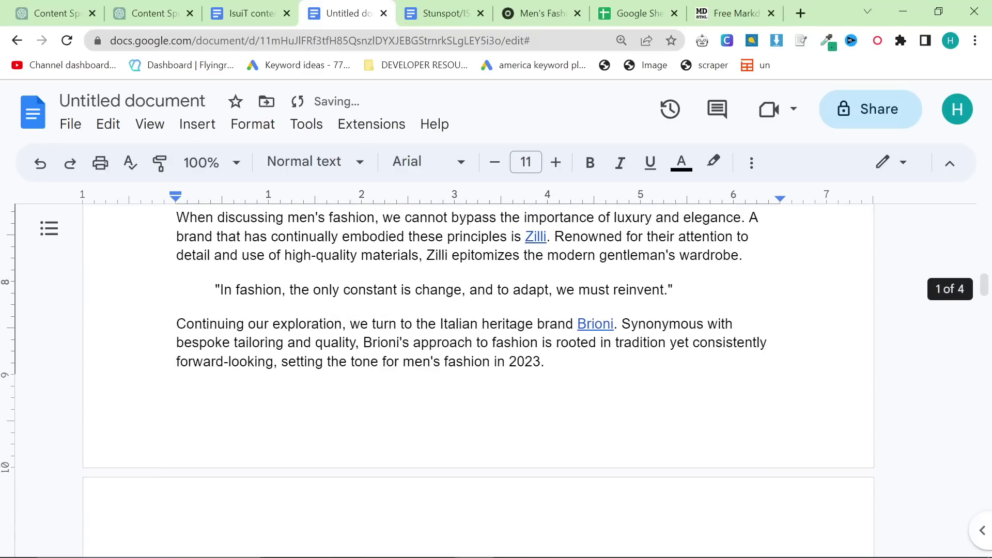
left_click_drag(540, 15, 430, 31)
scroll(439, 356, "up", 18)
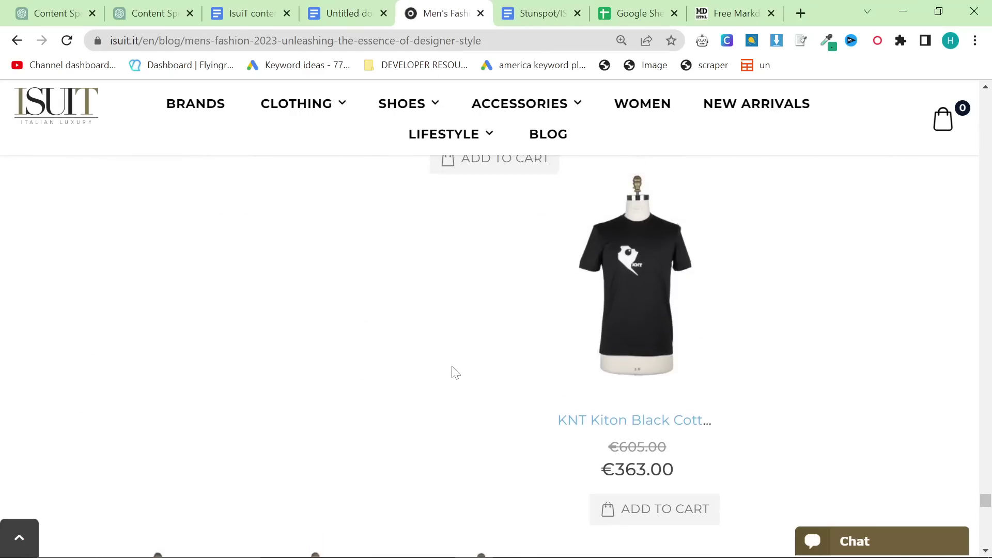
left_click_drag(987, 476, 493, 302)
scroll(493, 302, "up", 9)
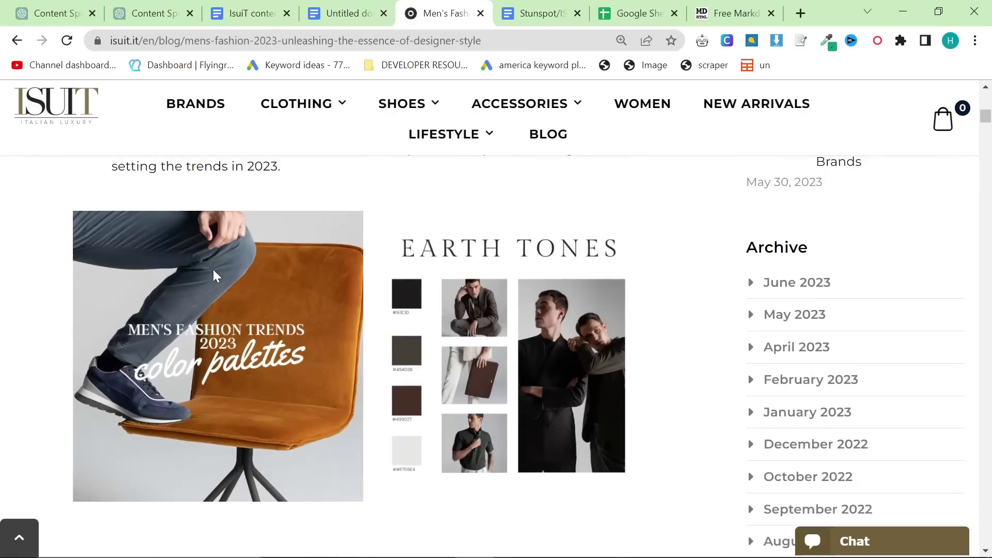
scroll(310, 310, "down", 2)
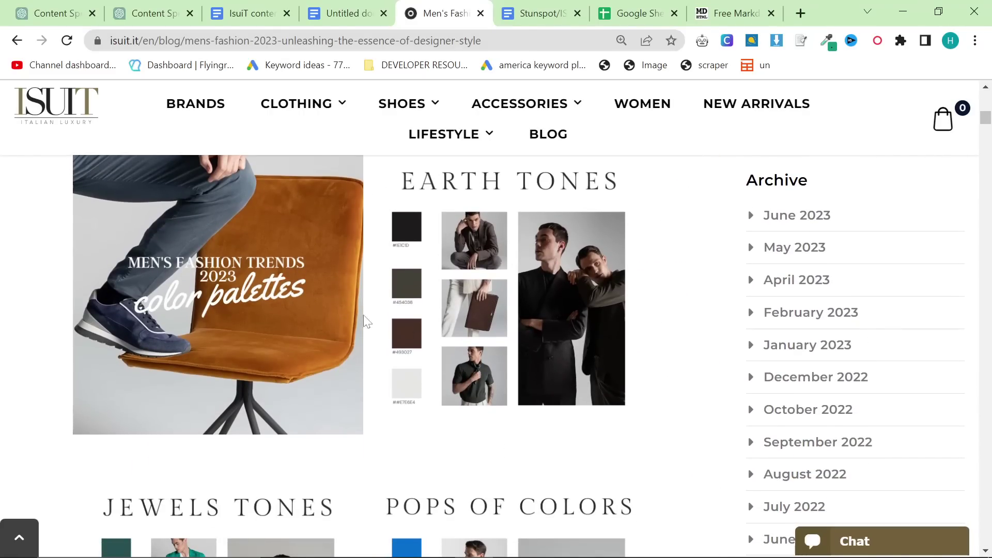
scroll(365, 320, "down", 7)
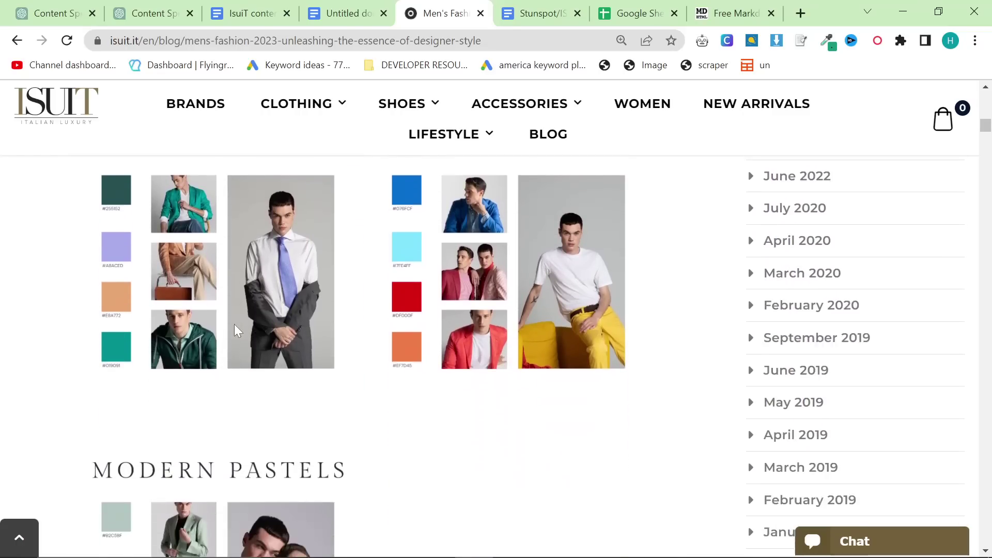
scroll(234, 324, "down", 3)
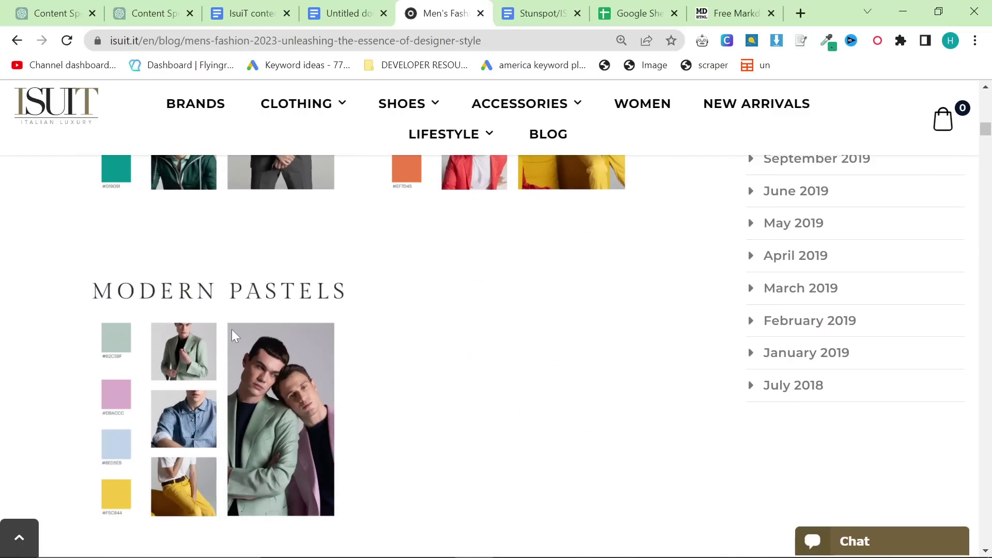
scroll(462, 397, "up", 3)
scroll(442, 398, "up", 7)
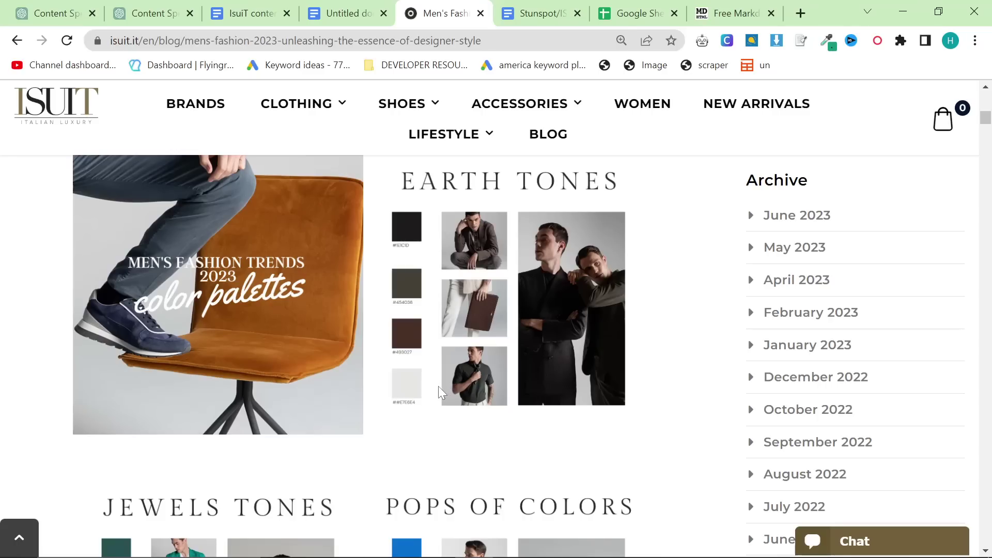
scroll(438, 393, "up", 6)
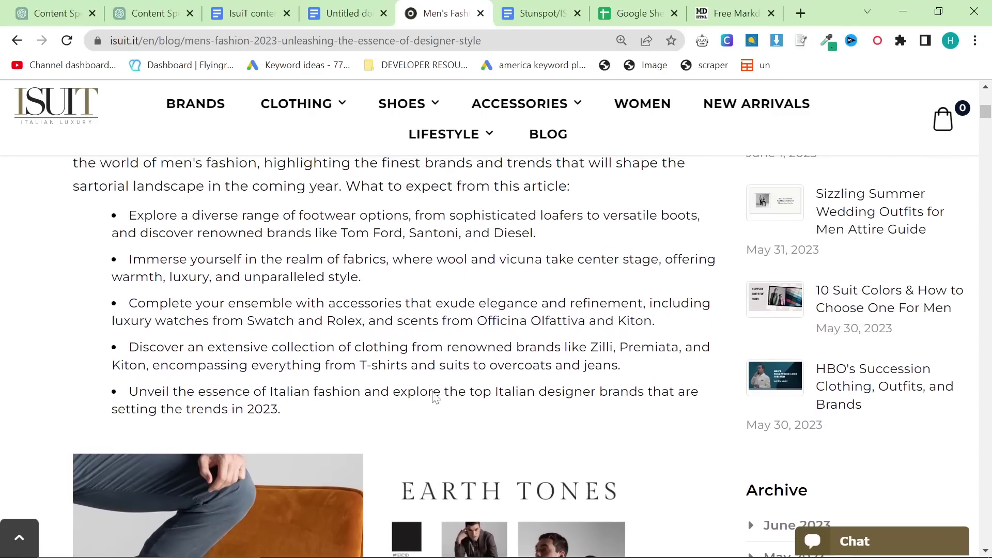
scroll(434, 397, "up", 5)
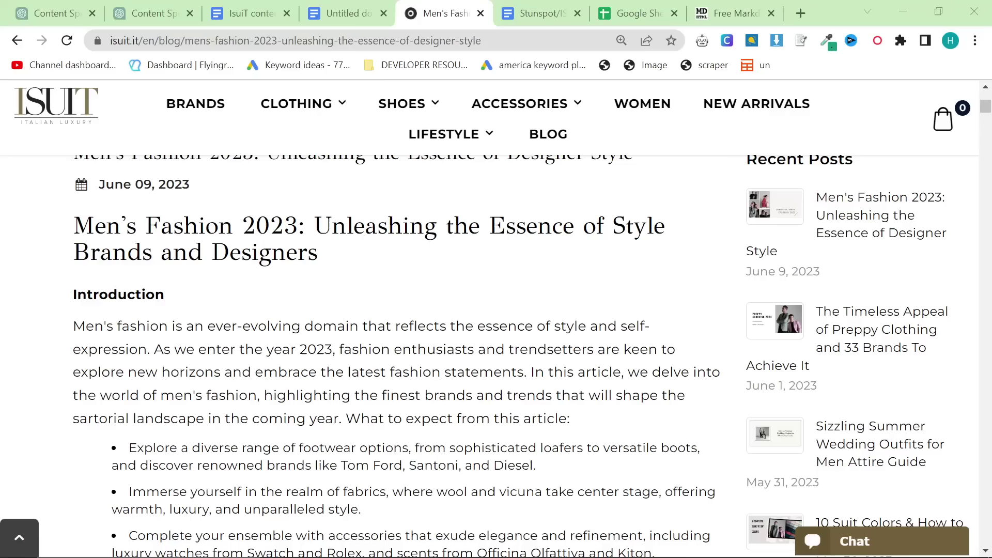
Step: Open Google Search Console and inspect the Men's Fashion 2023 blog post URL
left_click(250, 37)
key("alt+Tab")
key("Return")
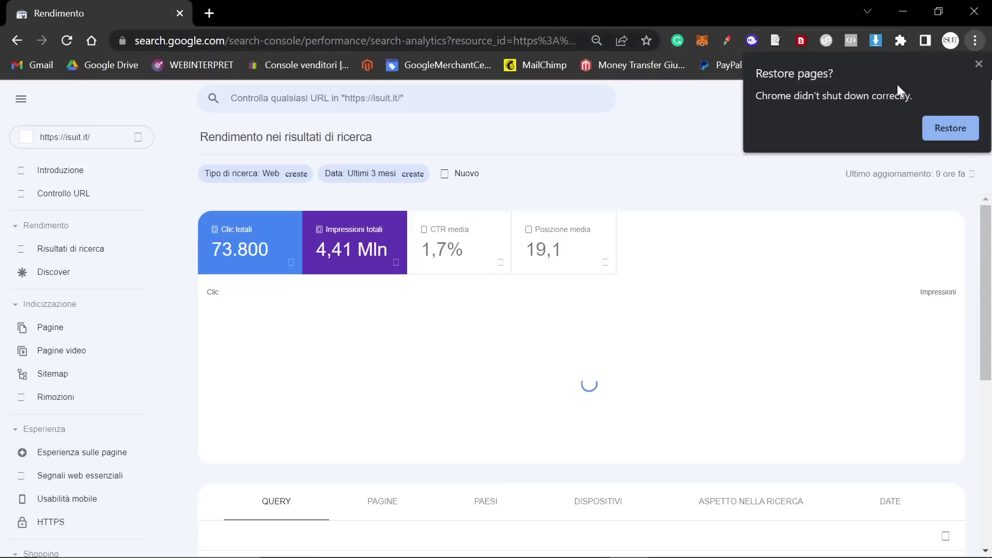
left_click(976, 62)
left_click(361, 97)
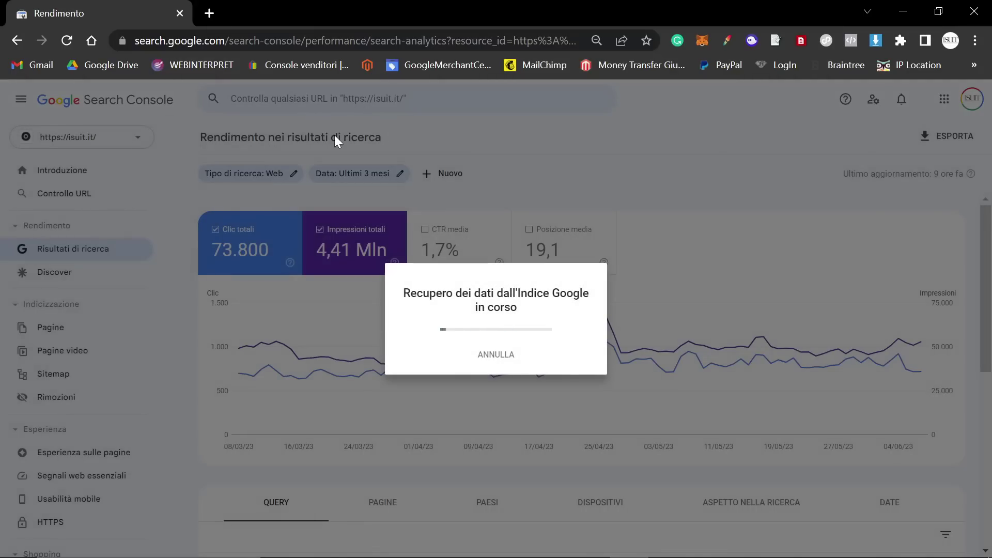
key("alt+Tab")
scroll(303, 222, "up", 5)
key("alt+Tab")
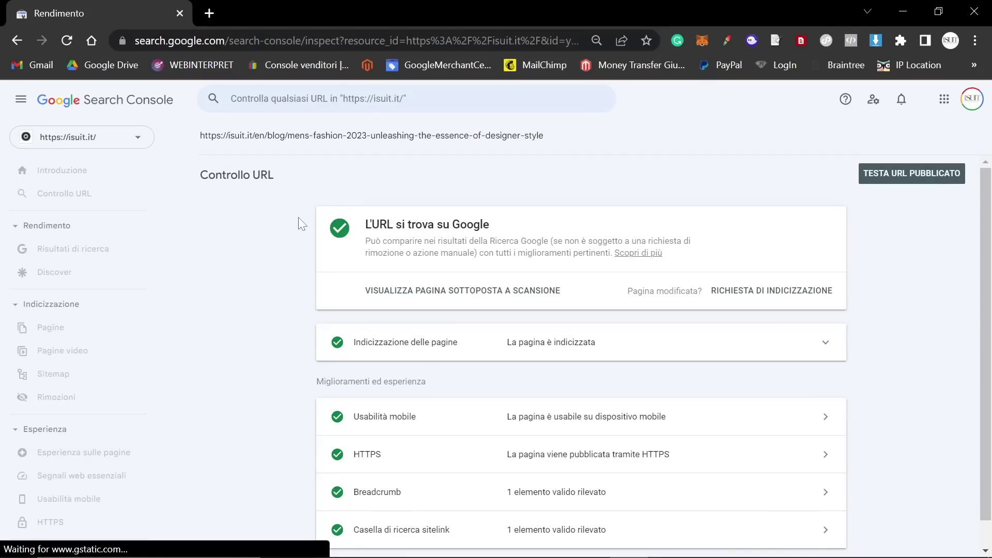
Step: Confirm the post is indexed, then view the Risultati di ricerca report: 73.833 clicks, 1,7% CTR
scroll(281, 254, "down", 1)
scroll(253, 240, "up", 2)
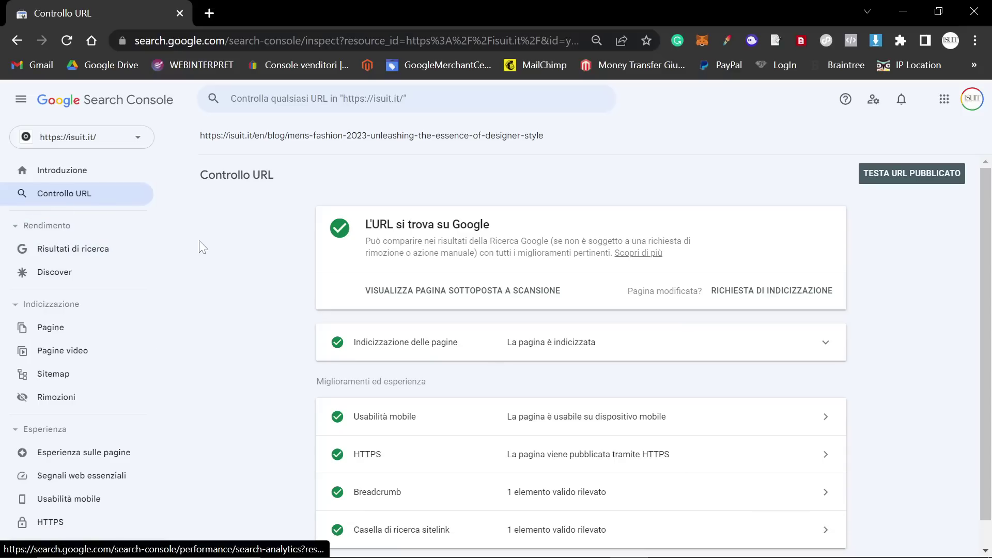
scroll(356, 299, "down", 1)
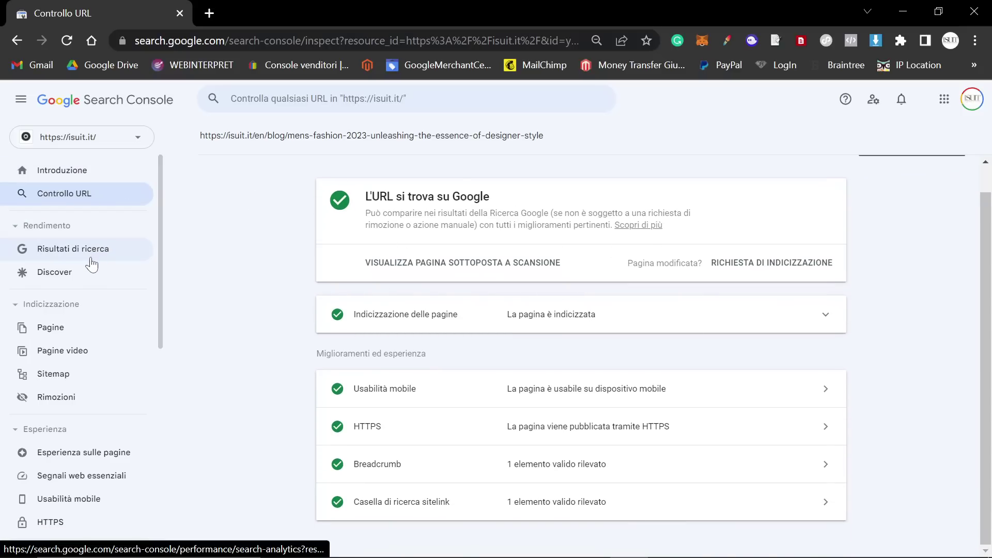
left_click_drag(200, 136, 555, 142)
left_click(555, 142)
left_click(76, 250)
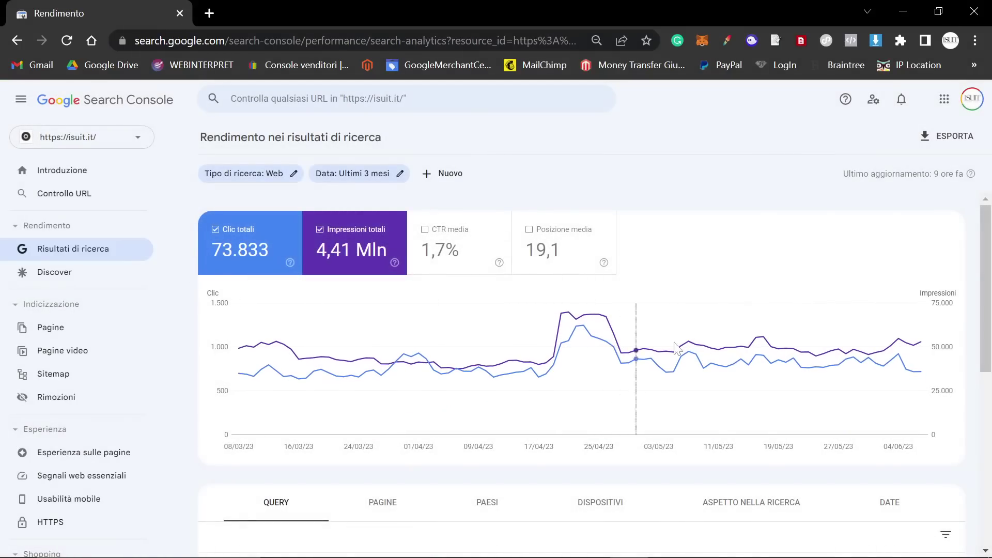
mouse_move(922, 370)
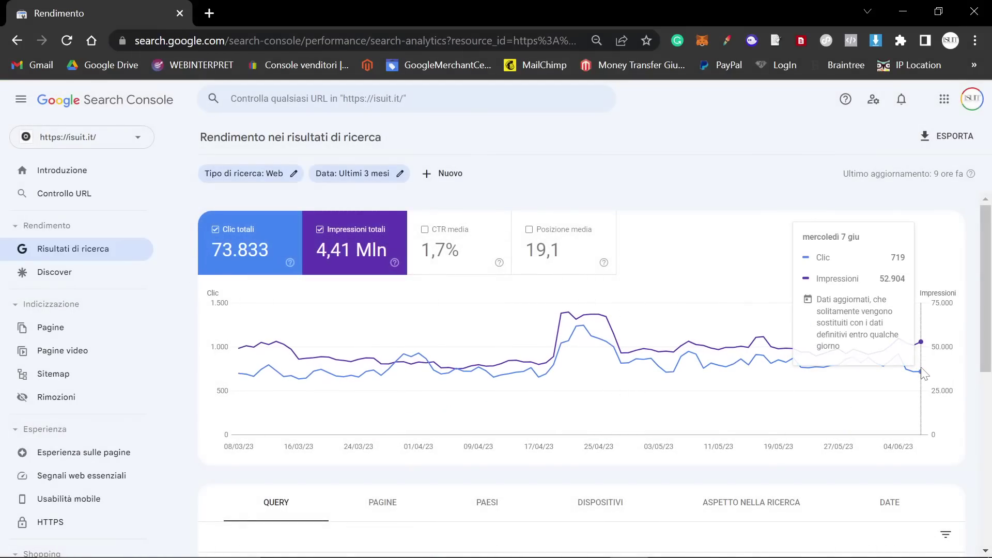